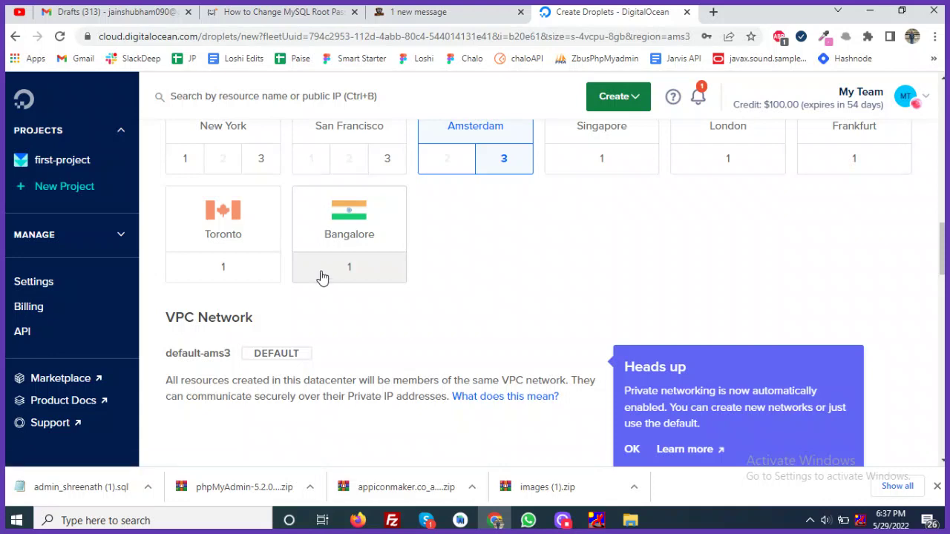
Choose the Bangalore datacenter and enter a root password for the droplet
click(344, 238)
scroll(364, 379, down, 2)
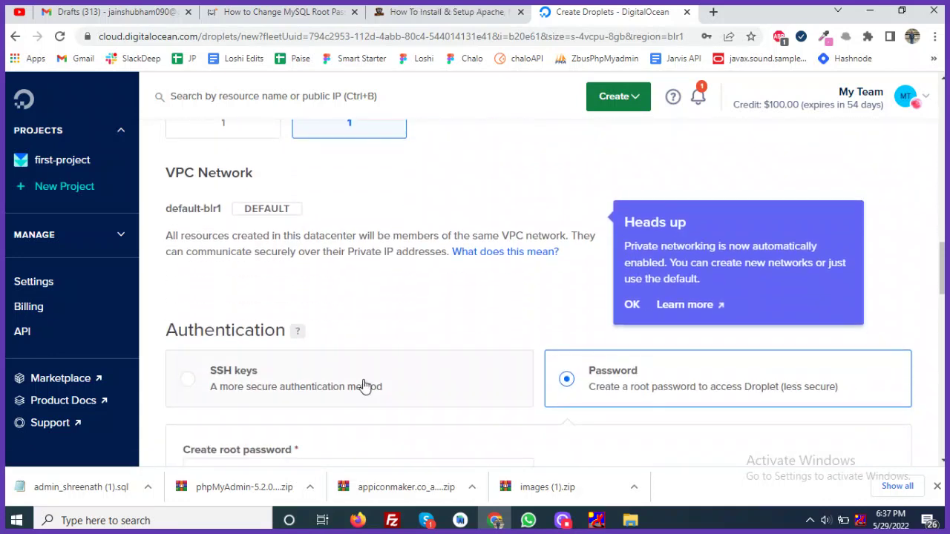
scroll(366, 334, down, 3)
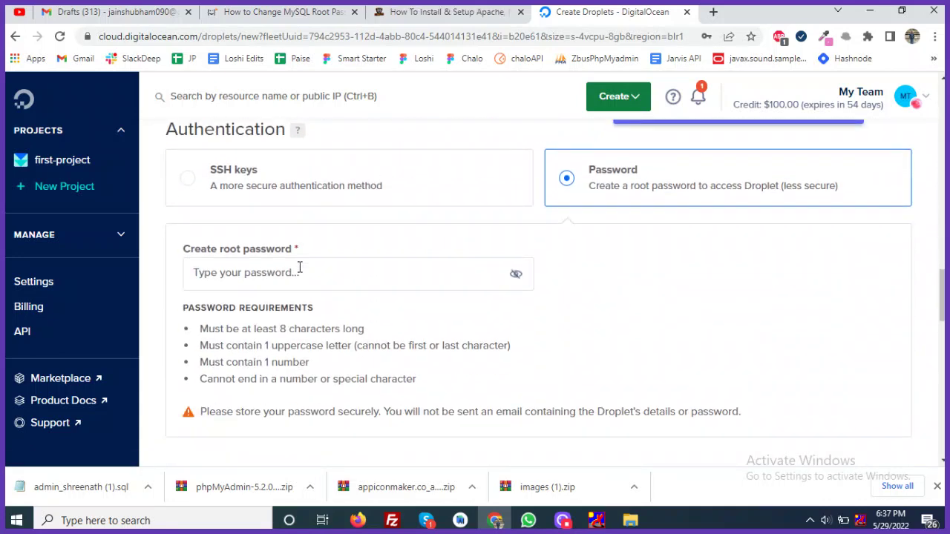
click(299, 268)
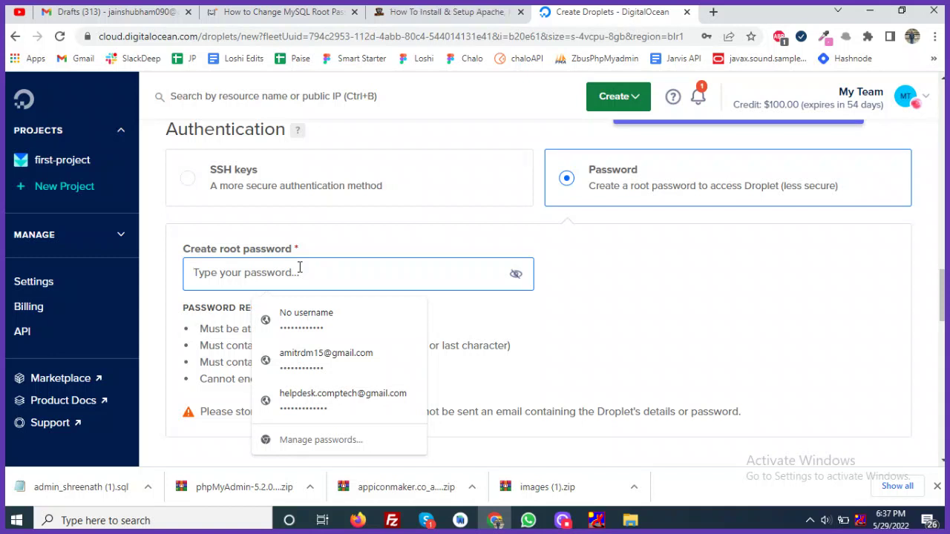
text(•••••••)
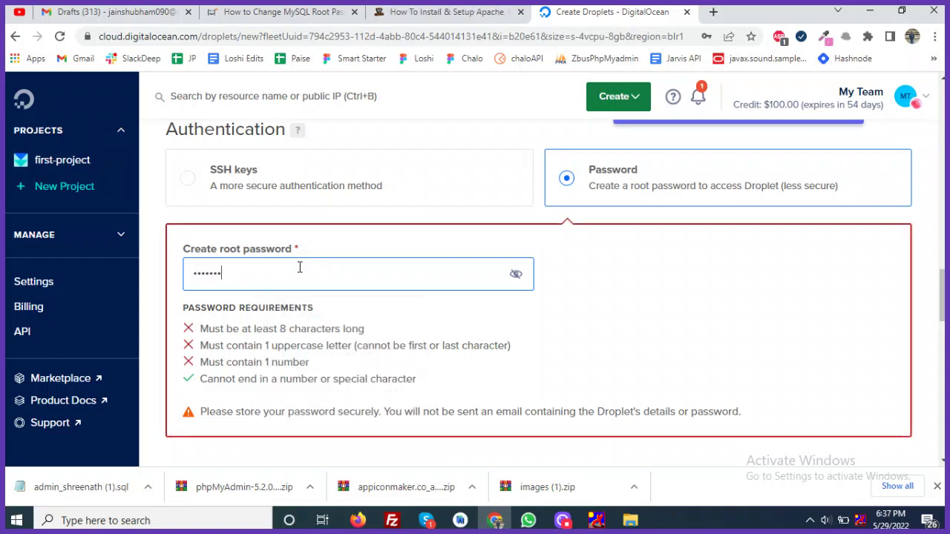
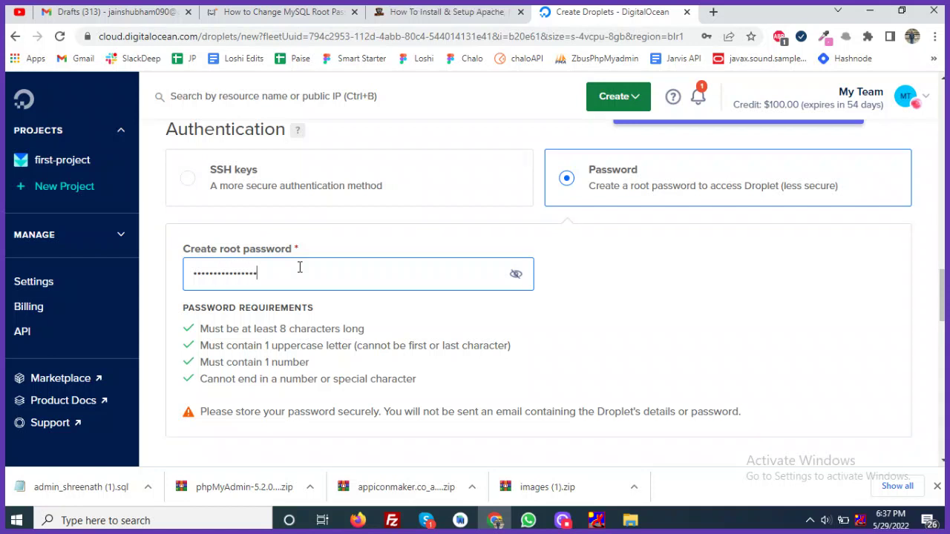
Enable IPv6 and Monitoring, then create the droplet
scroll(505, 328, down, 10)
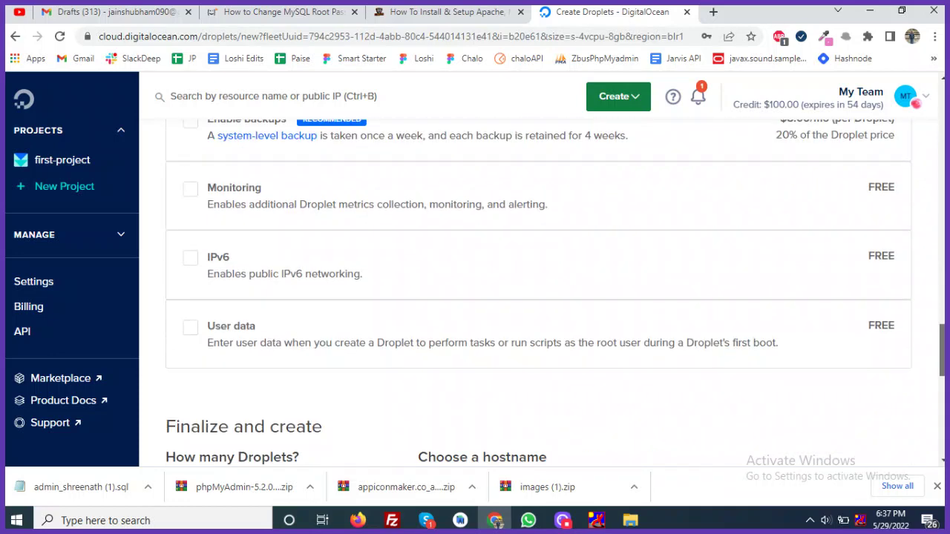
click(190, 250)
click(189, 182)
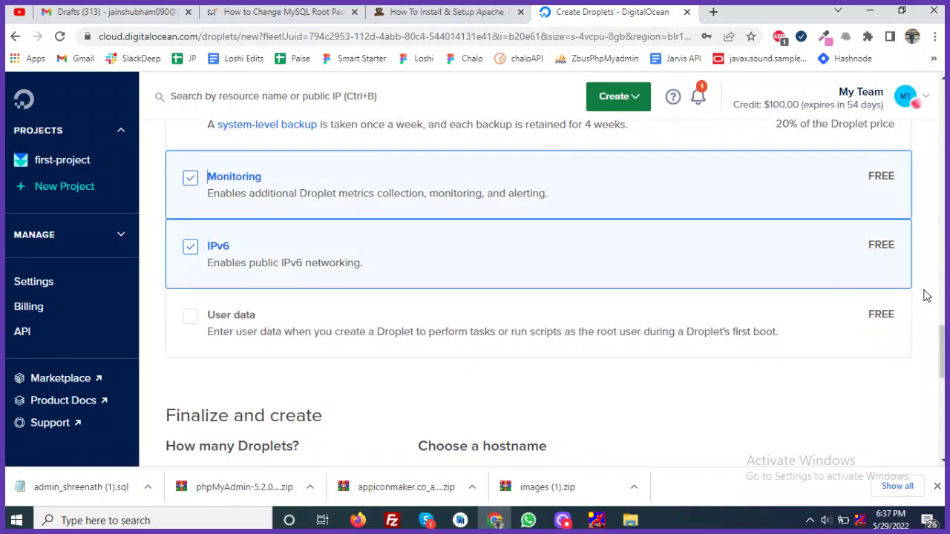
scroll(940, 348, down, 2)
scroll(939, 349, down, 4)
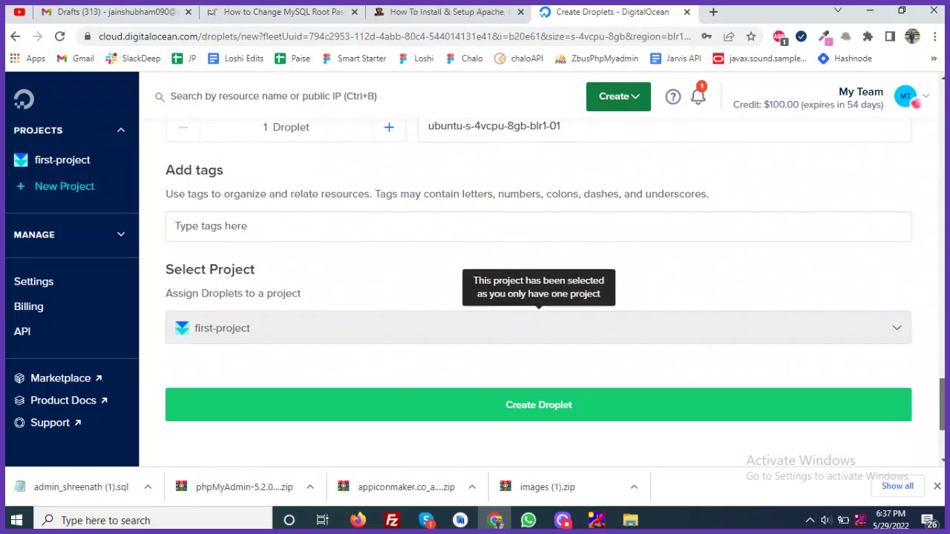
click(576, 316)
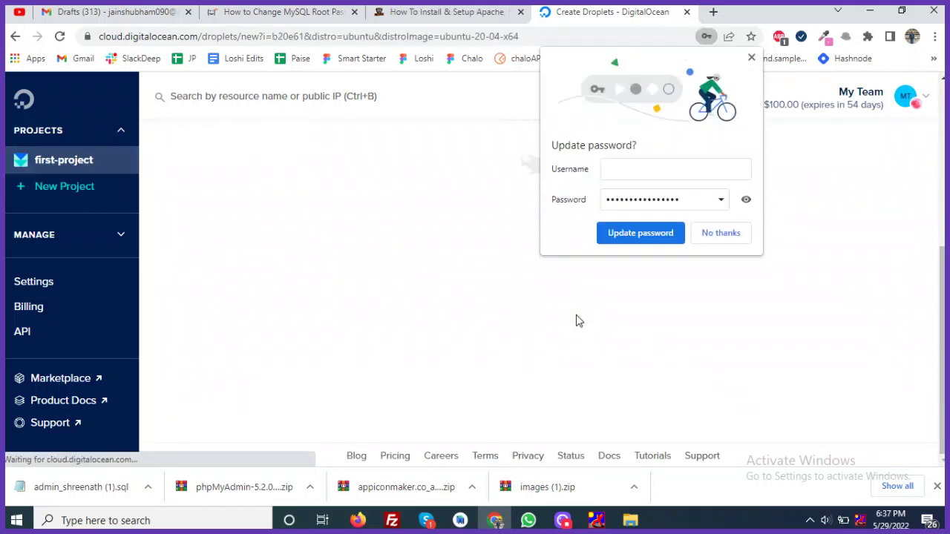
Decline Chrome's password-save prompt and launch PuTTY from Windows search
click(721, 233)
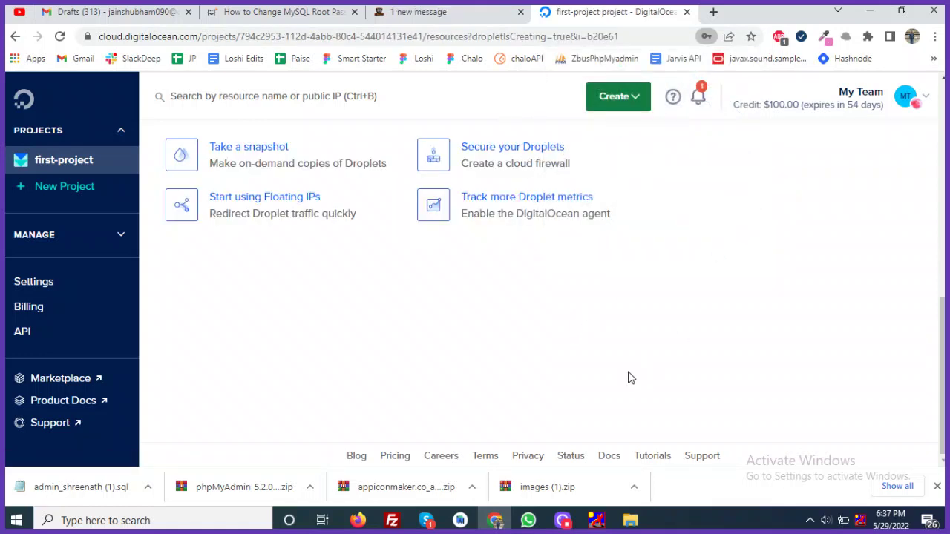
scroll(899, 340, up, 5)
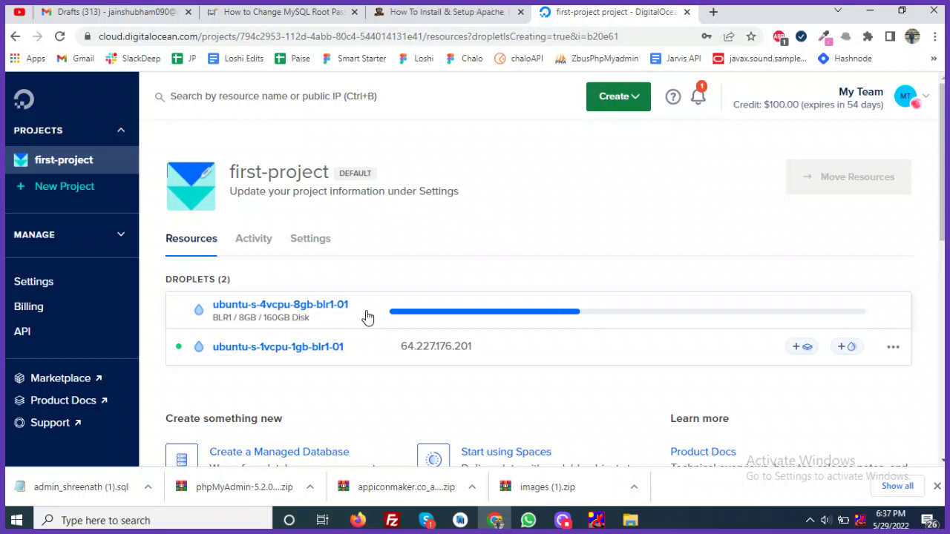
click(212, 522)
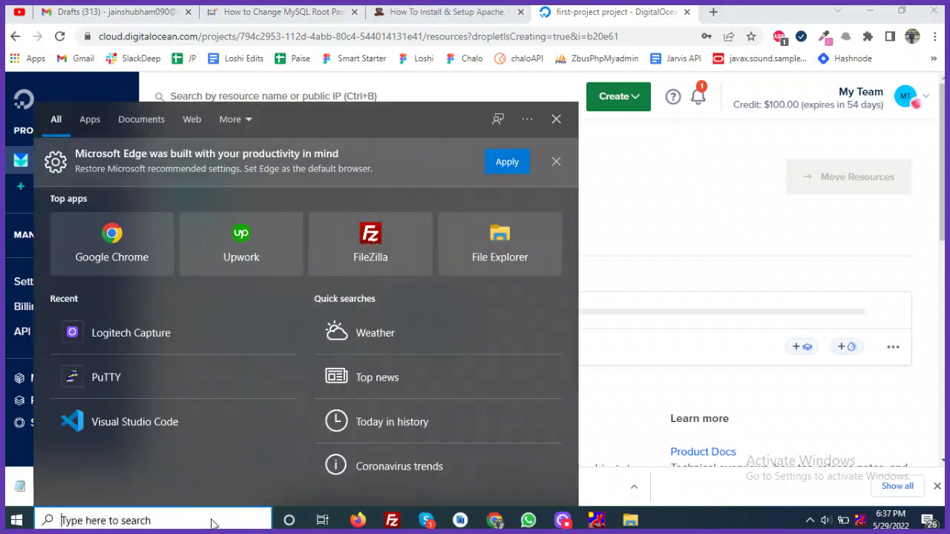
text(putt)
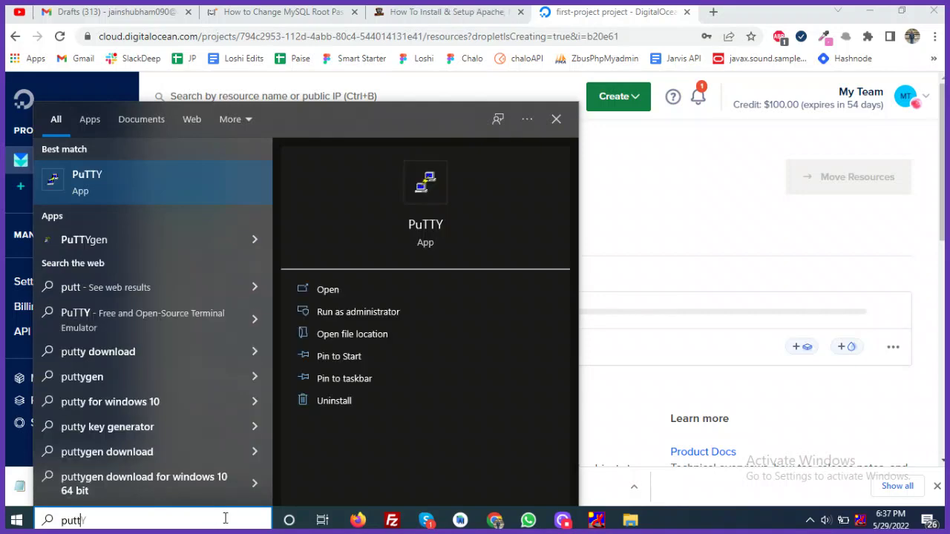
click(334, 293)
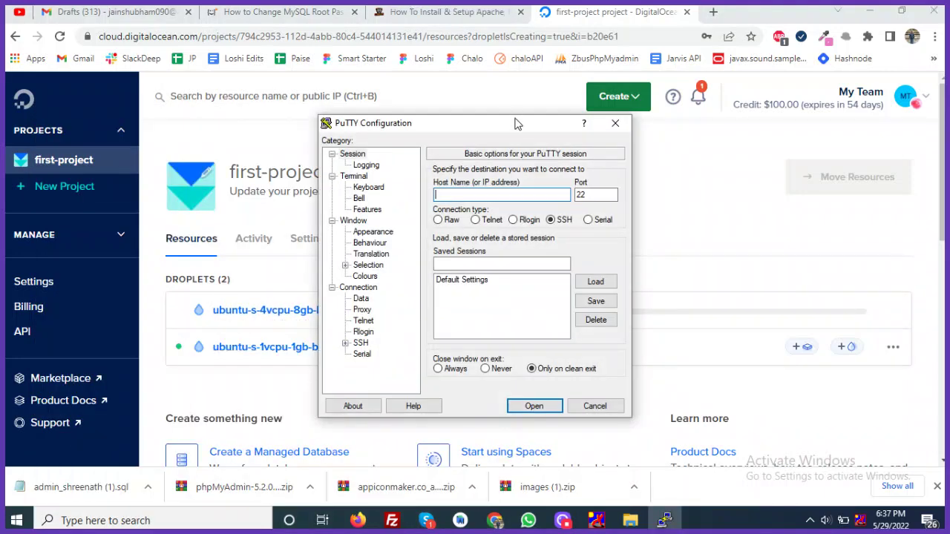
Copy the droplet IP 157.245.97.220 into PuTTY's Host Name field
click(696, 216)
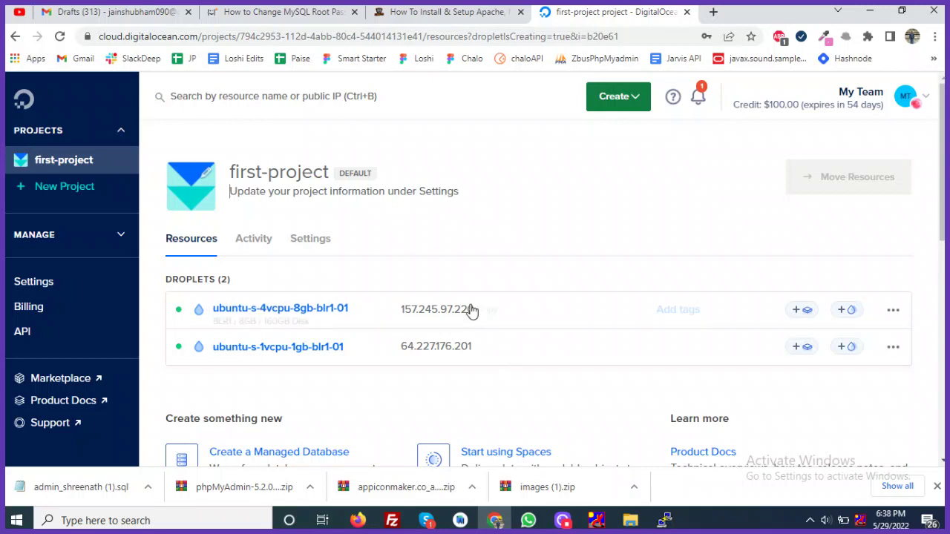
click(484, 313)
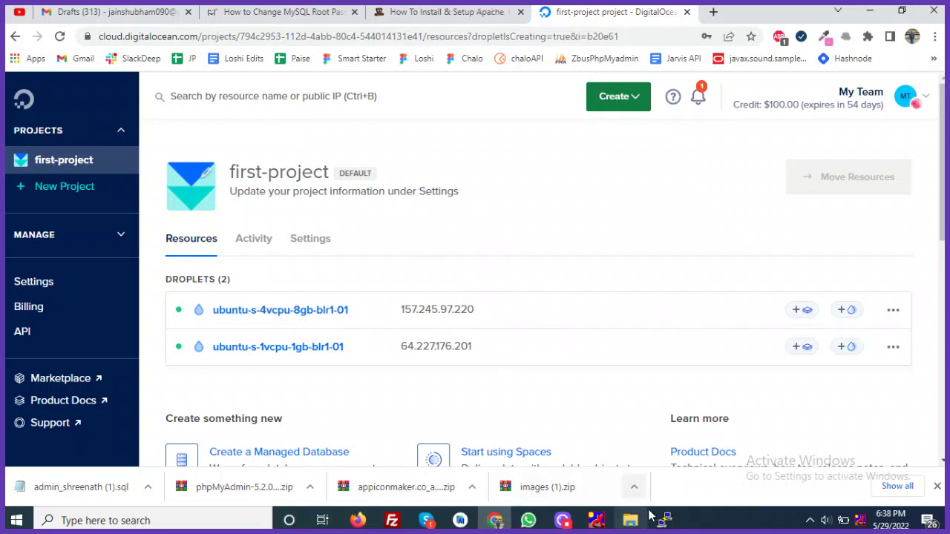
click(664, 521)
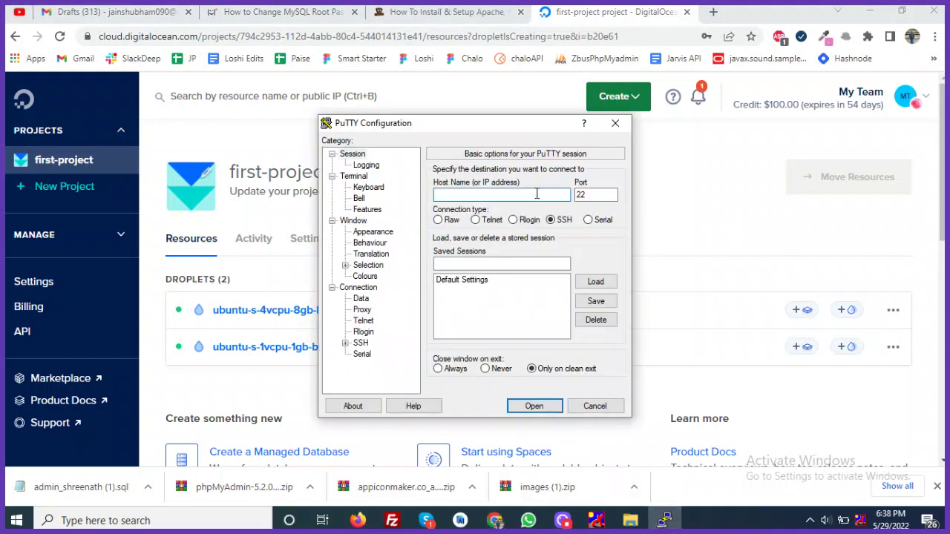
text(157.245.97.220)
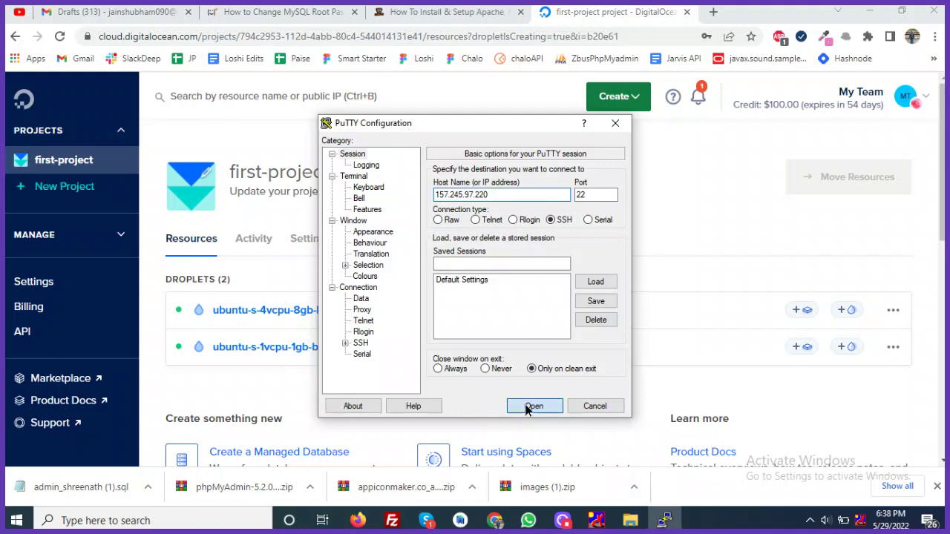
Connect, accept the host key, try logging in as root, and dismiss the rejection error
click(534, 406)
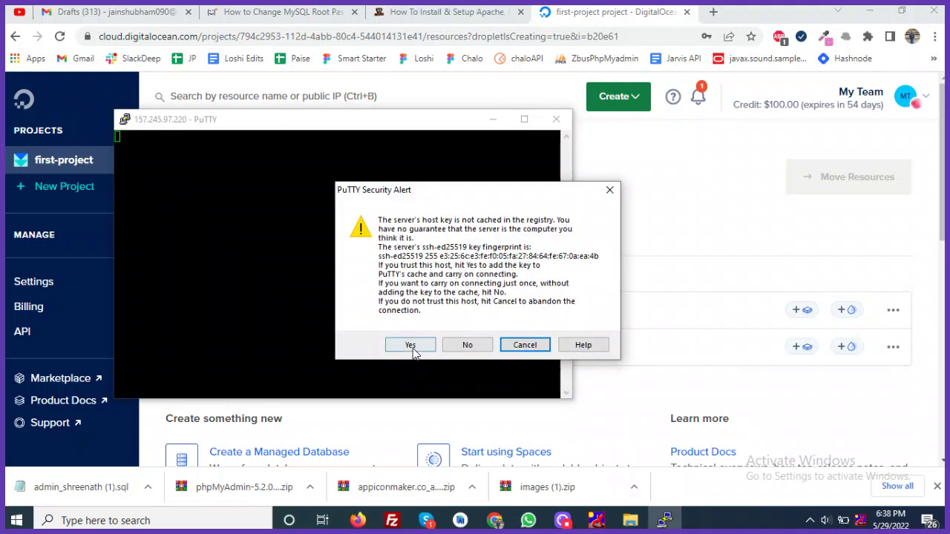
click(411, 345)
text(root)
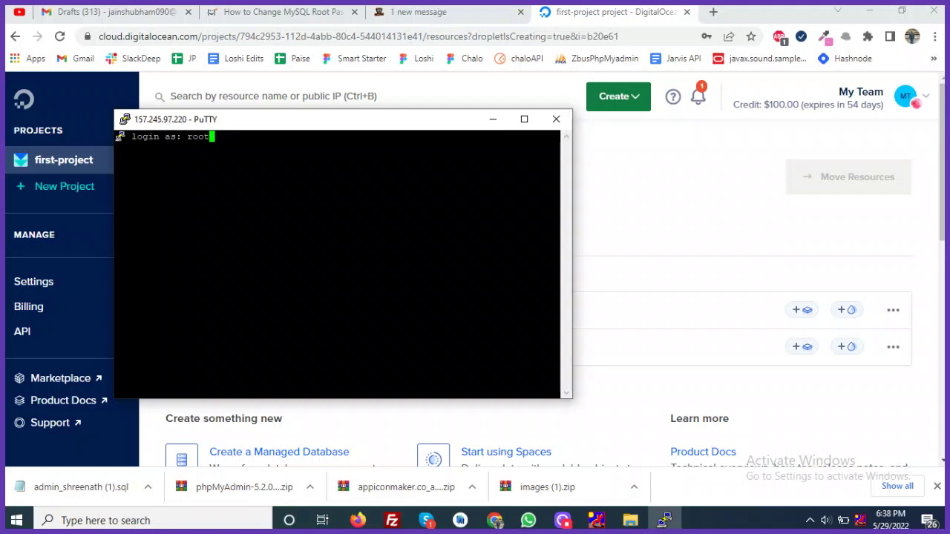
key(Return)
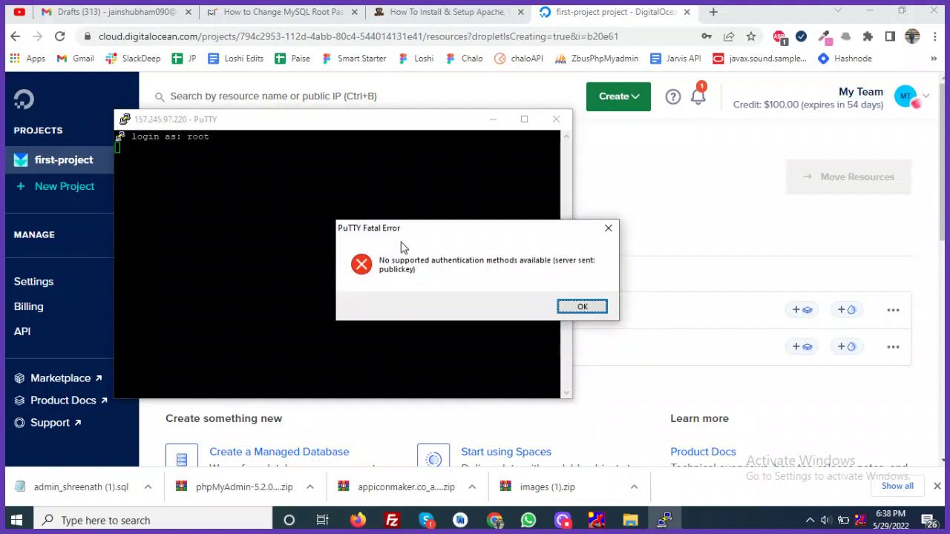
key(Return)
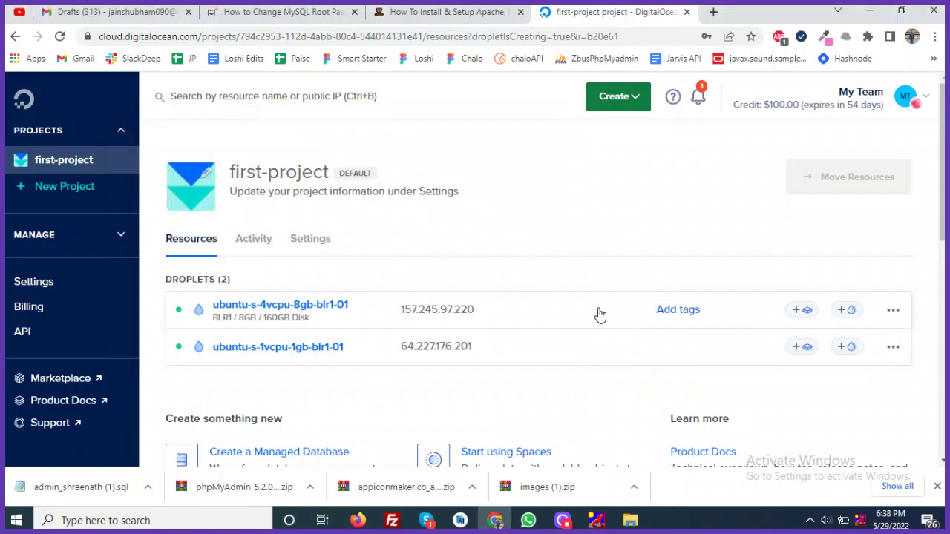
Relaunch PuTTY and open an SSH connection to 157.245.97.220
click(197, 523)
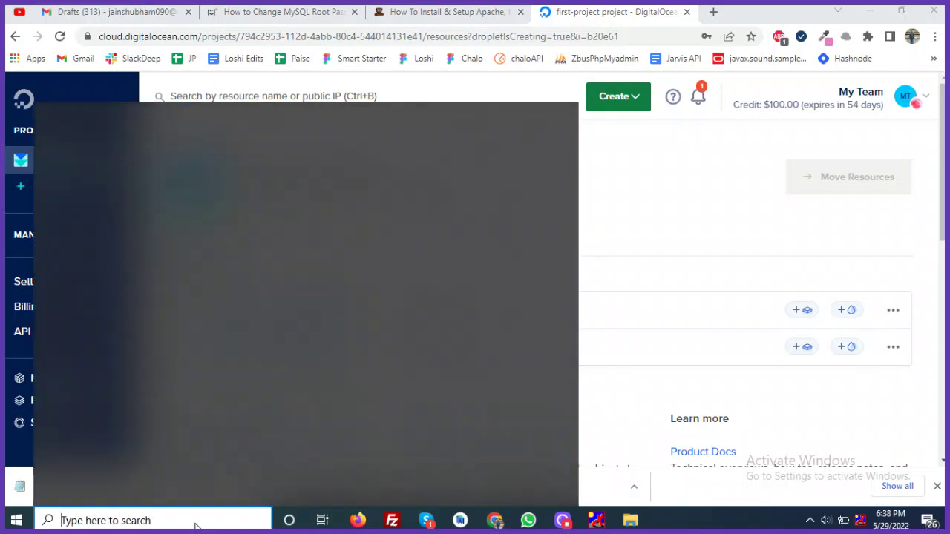
text(putt)
key(Return)
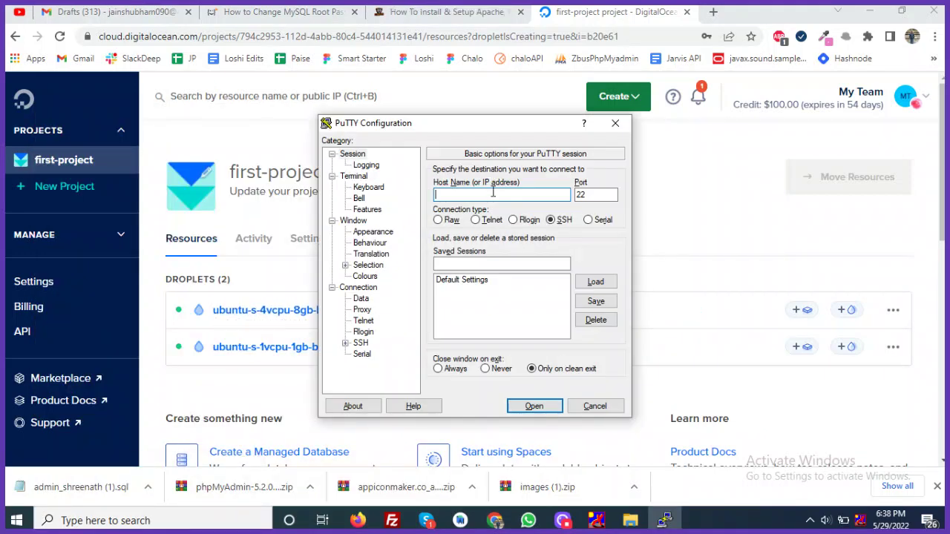
text(157.245.97.220)
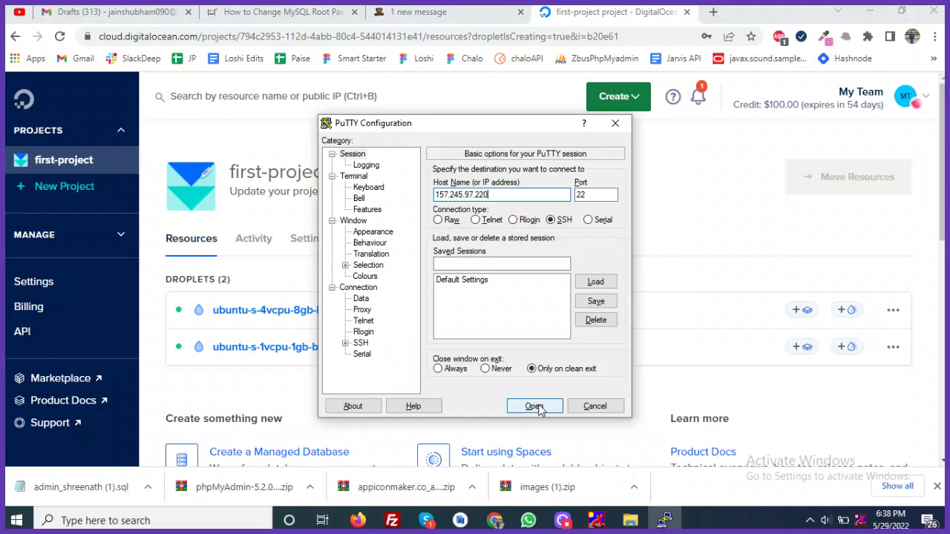
click(534, 406)
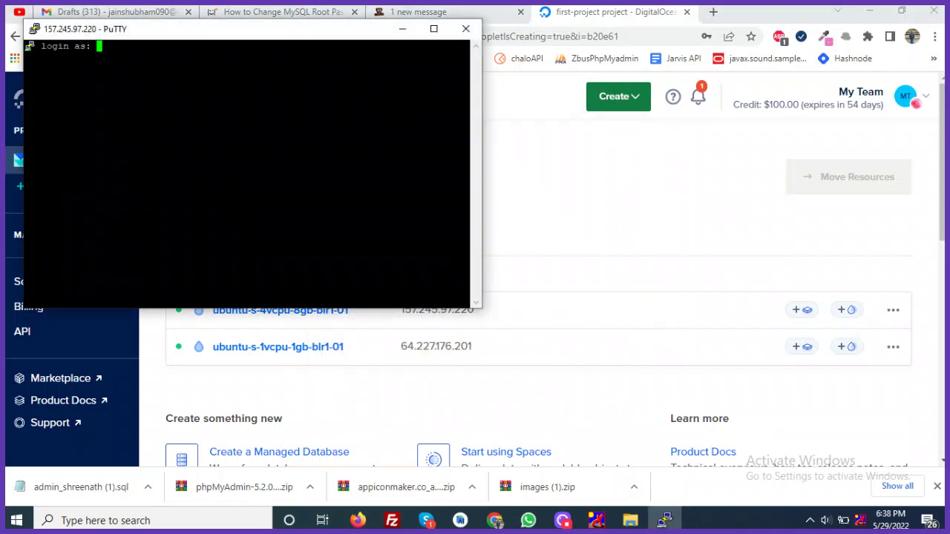
Log in as root with the root password, retrying after access denied
text(root)
key(Return)
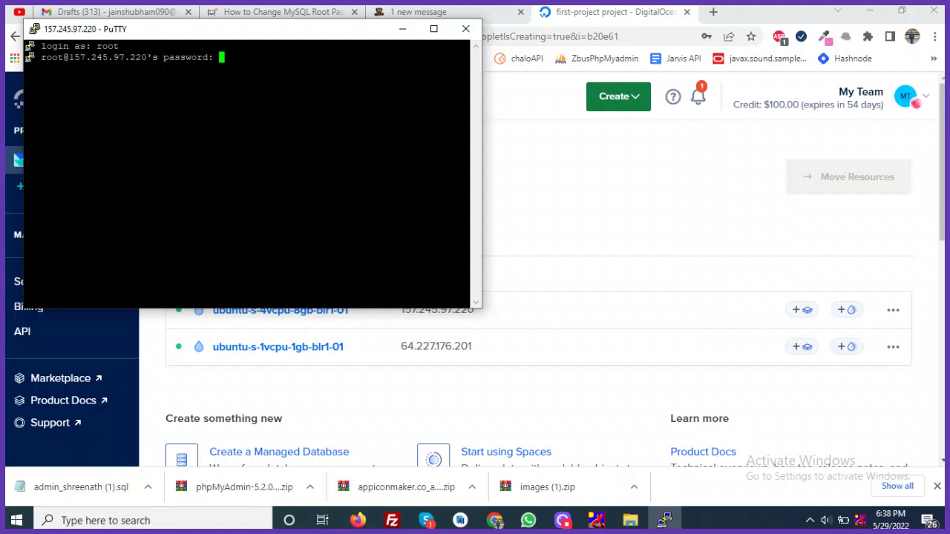
key(Return)
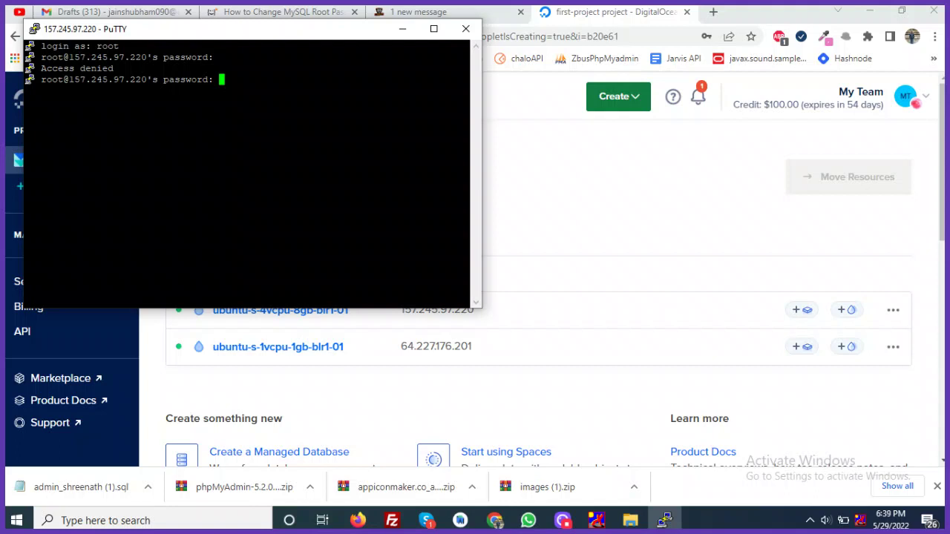
key(Return)
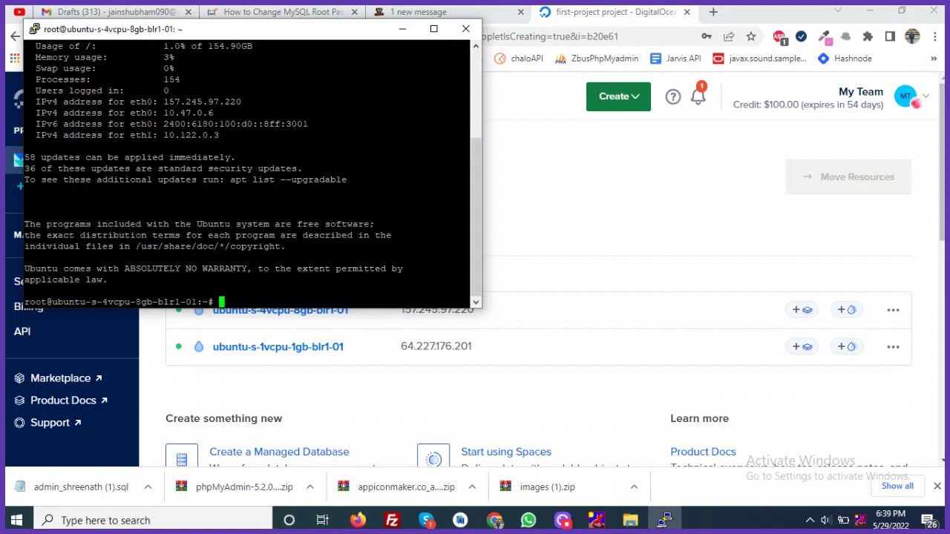
click(543, 179)
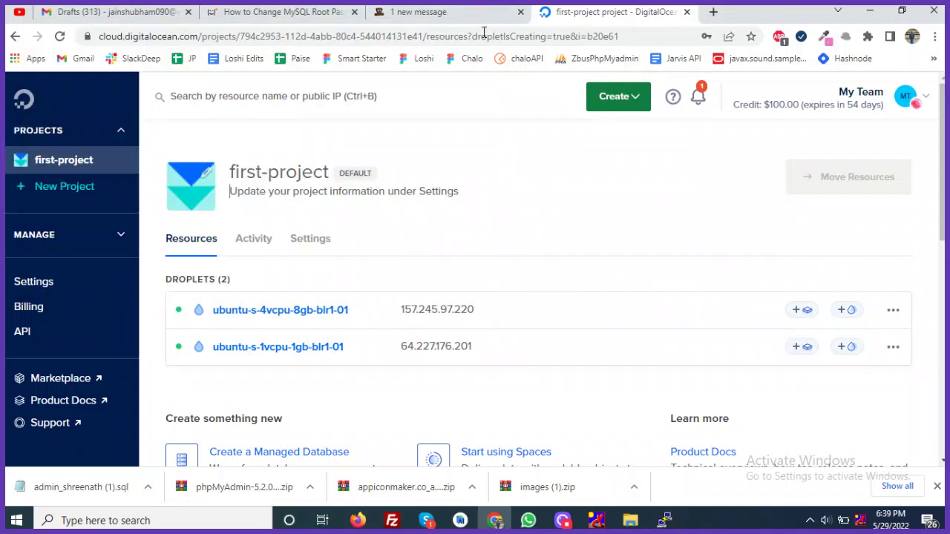
Run 'sudo apt update && sudo apt install apache2' from the tutorial, confirming with Y
click(446, 11)
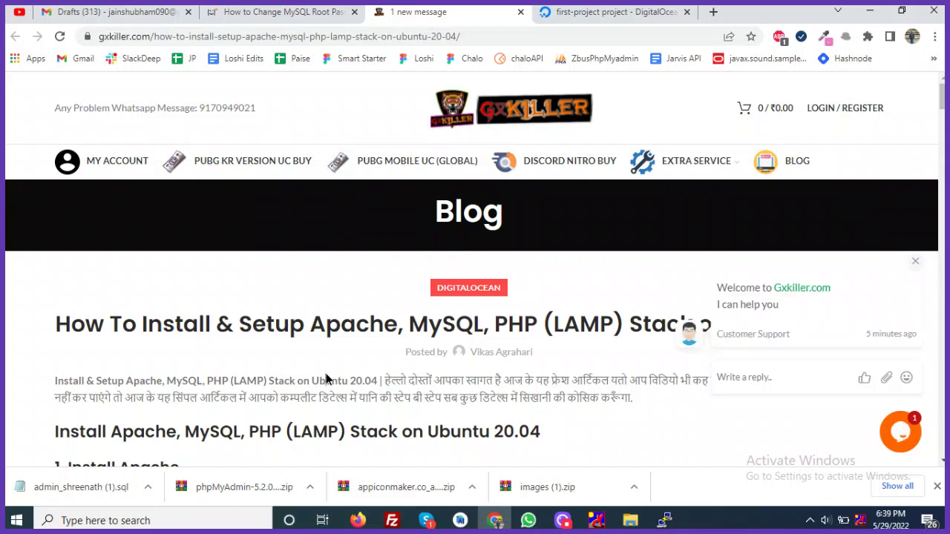
scroll(329, 378, down, 4)
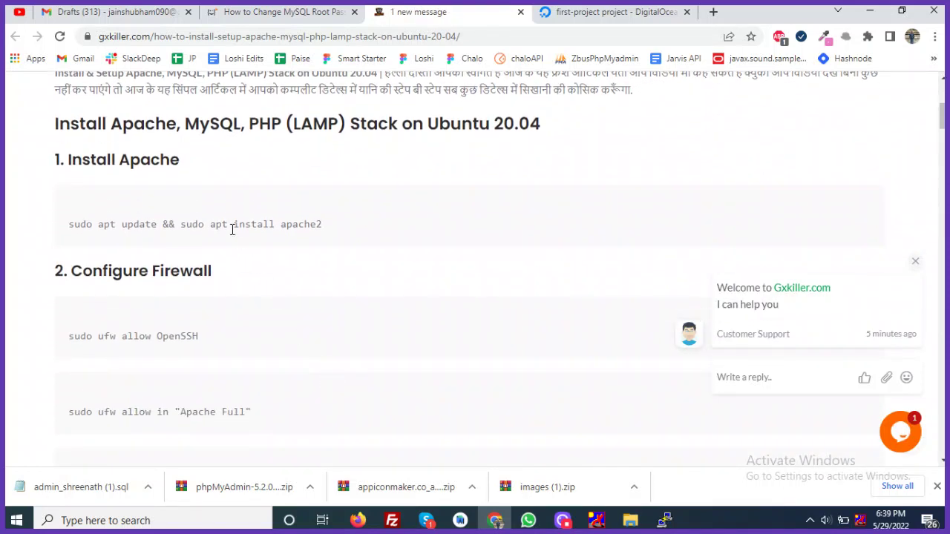
triple_click(231, 226)
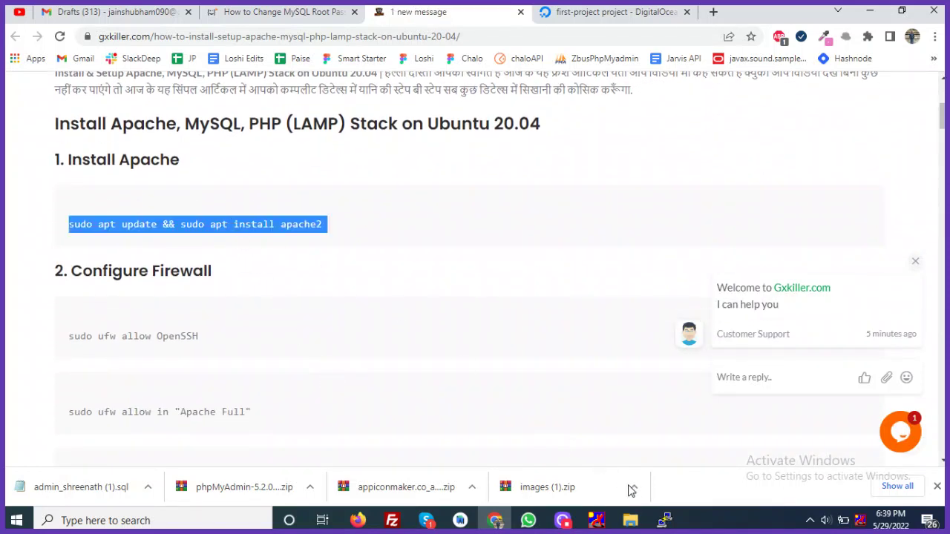
key(ctrl+c)
click(664, 520)
key(shift+Insert)
key(Return)
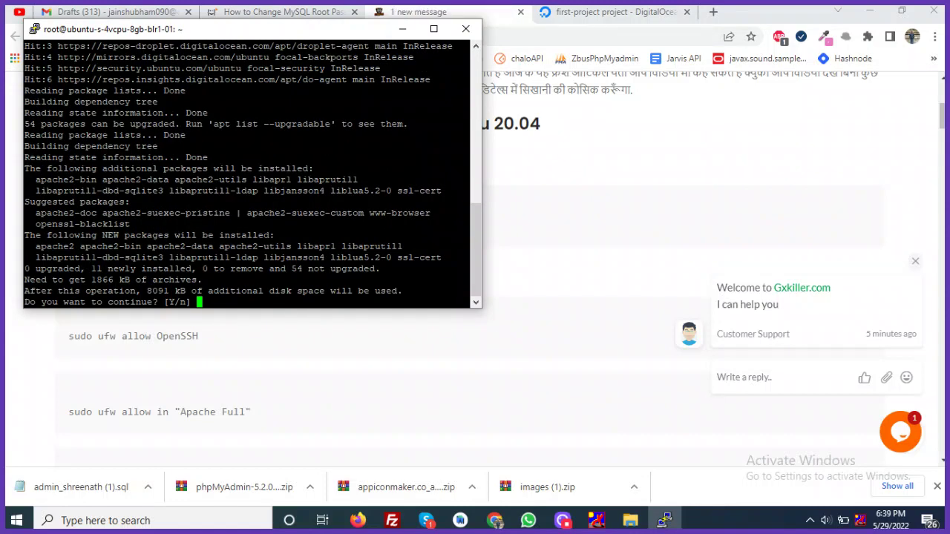
text(Y)
key(Return)
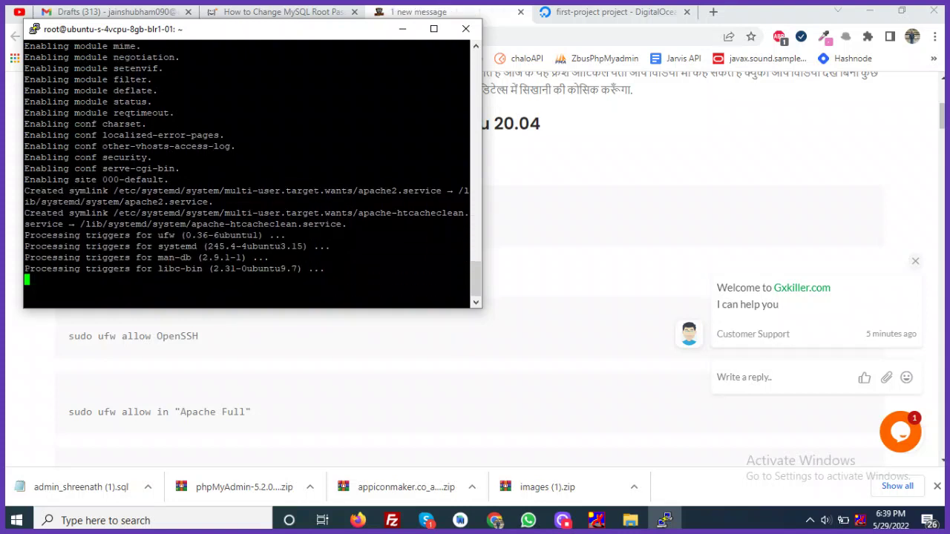
Allow OpenSSH and Apache Full through UFW with the tutorial's commands
click(269, 332)
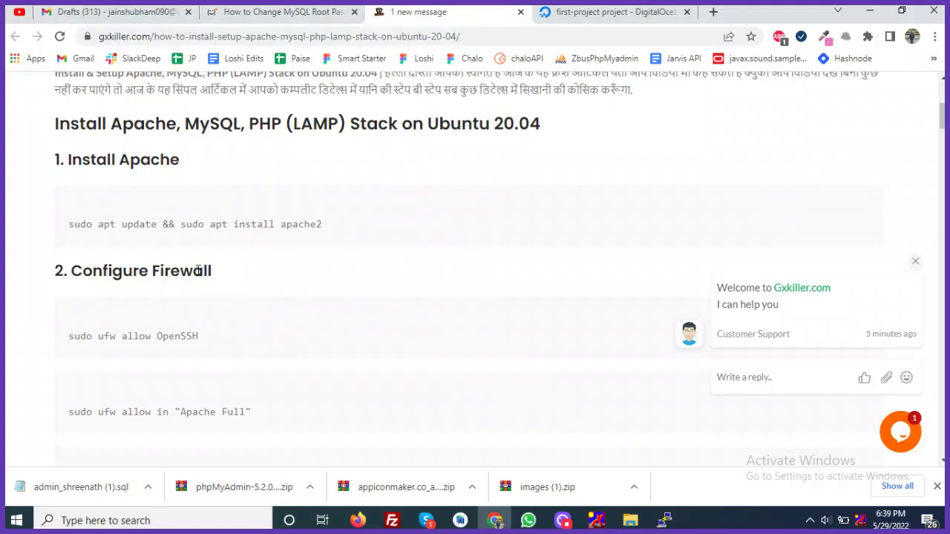
scroll(199, 263, down, 1)
triple_click(164, 183)
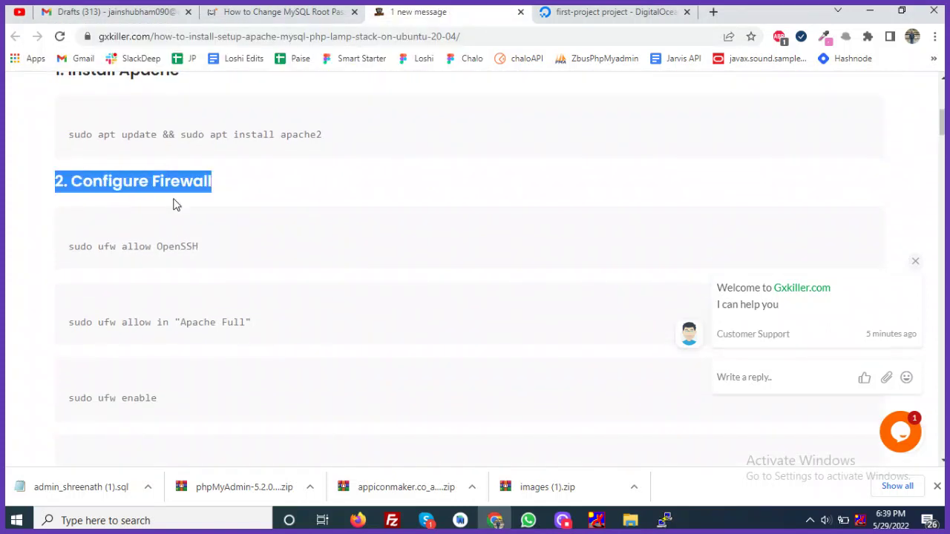
triple_click(176, 248)
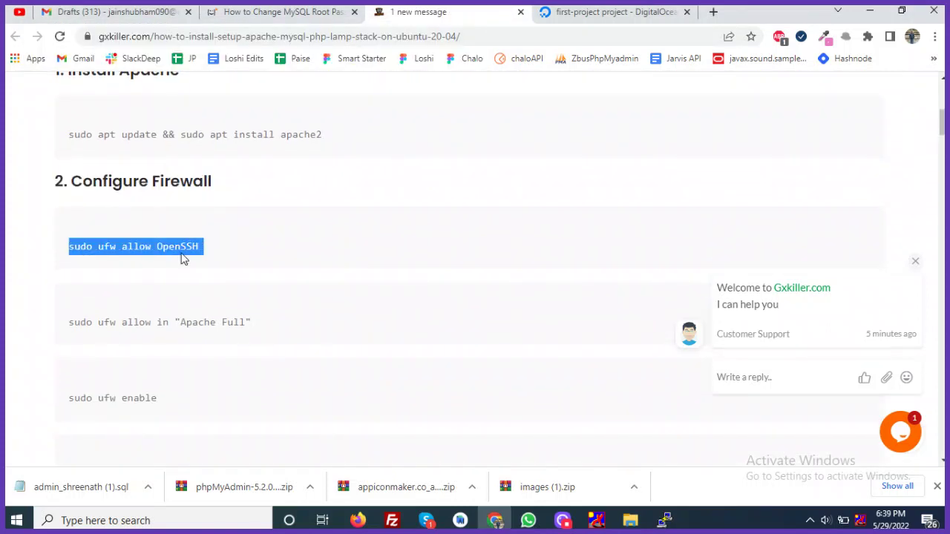
click(665, 520)
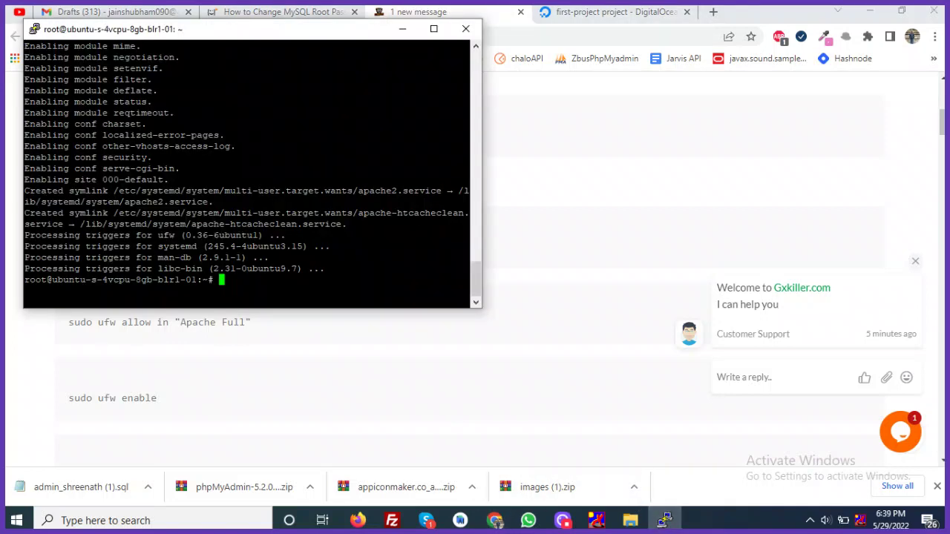
right_click(379, 273)
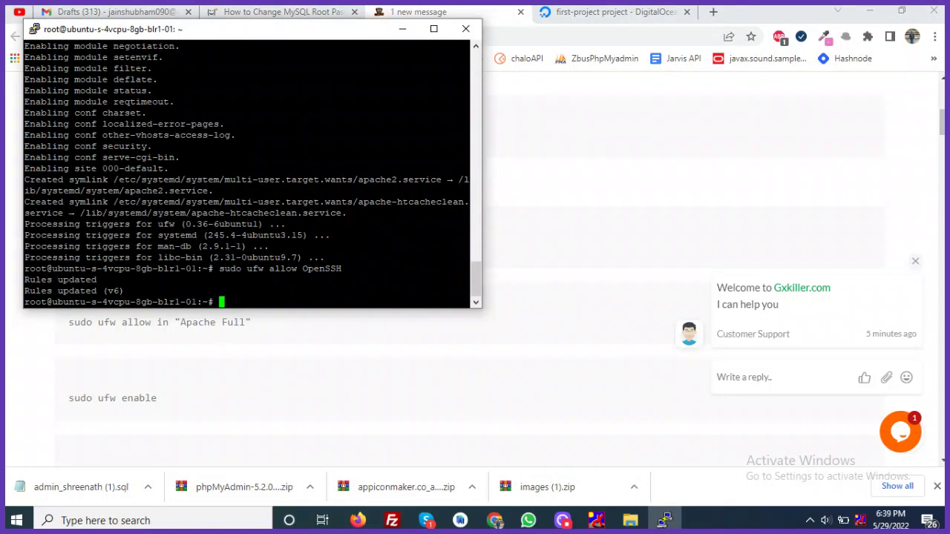
click(305, 366)
triple_click(233, 324)
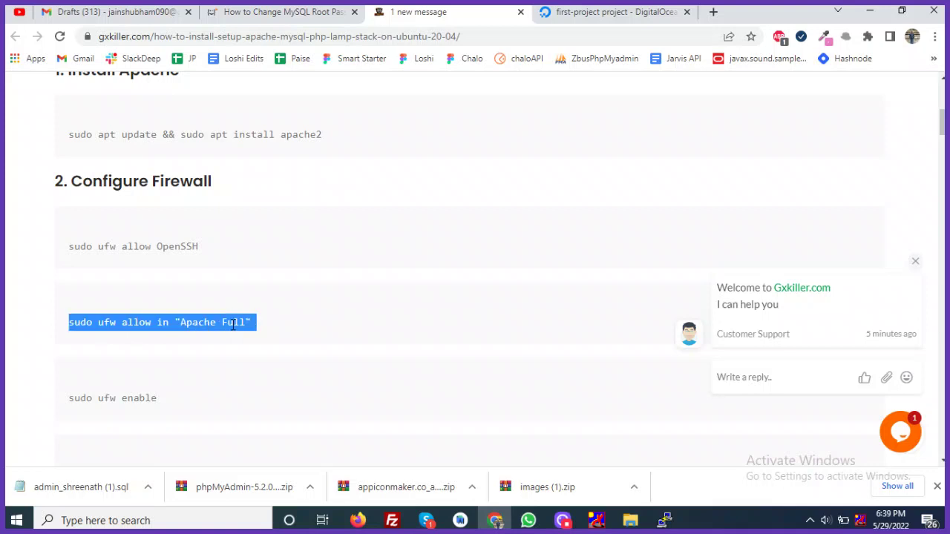
click(664, 520)
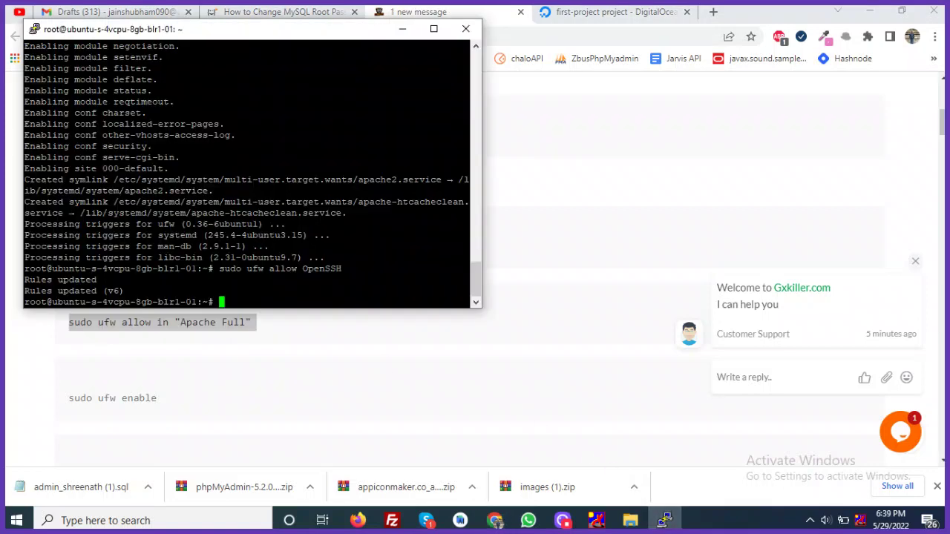
right_click(297, 223)
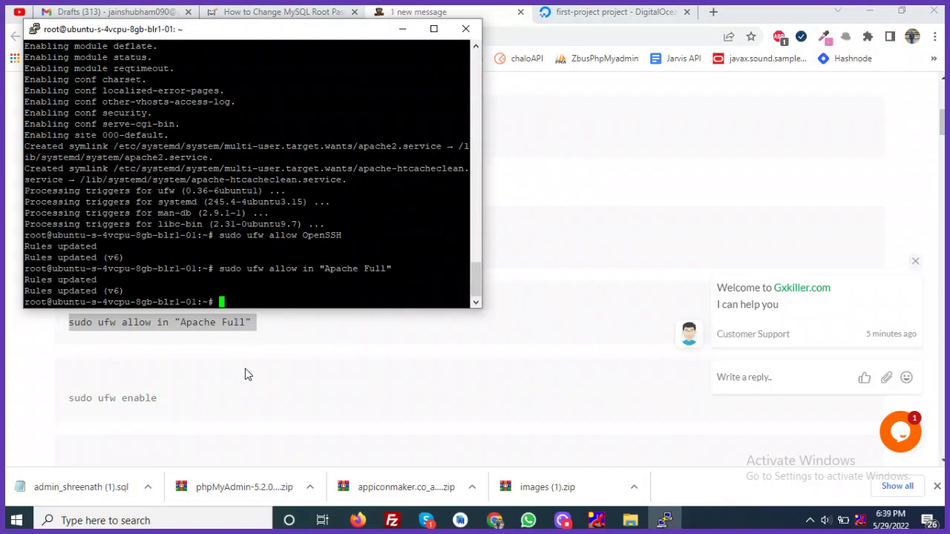
Enable the UFW firewall with 'sudo ufw enable', confirming with y
click(245, 375)
triple_click(163, 401)
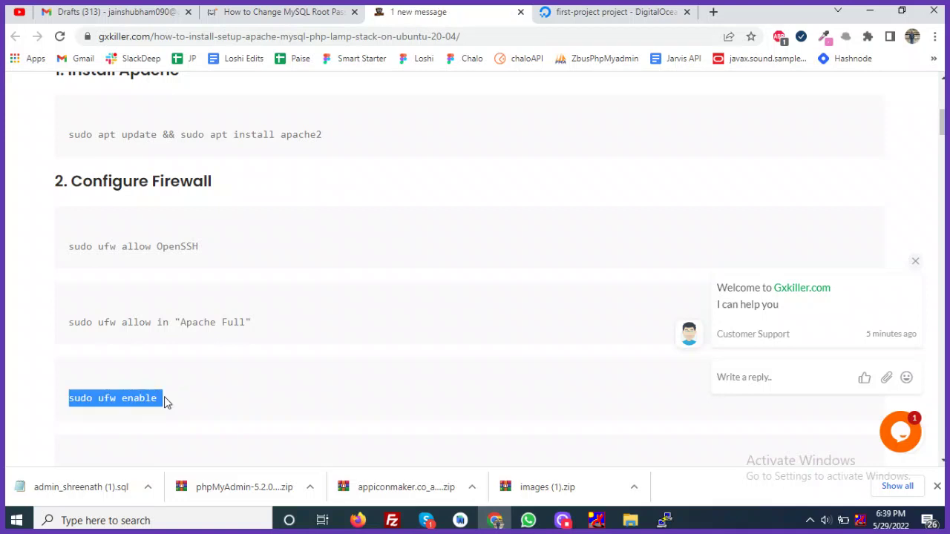
click(665, 520)
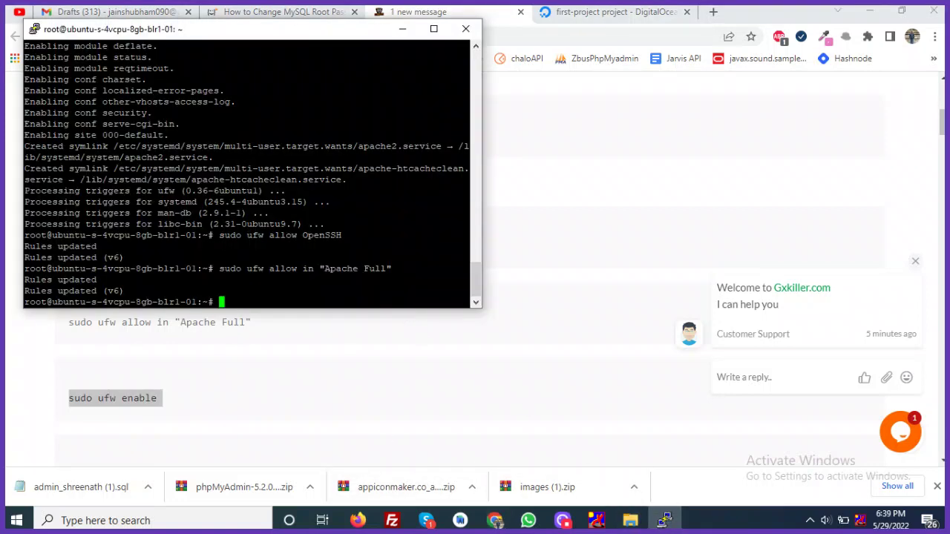
key(shift+Insert)
click(366, 362)
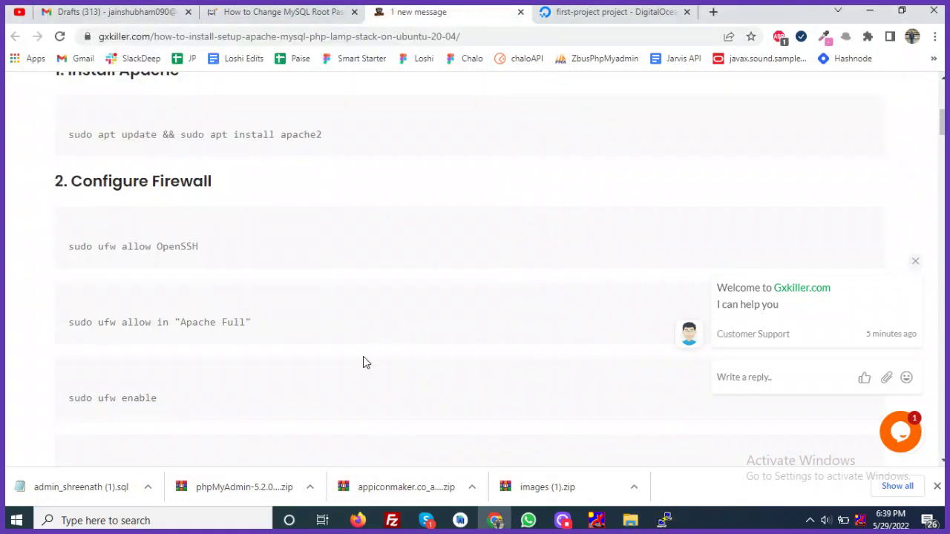
click(643, 520)
click(665, 521)
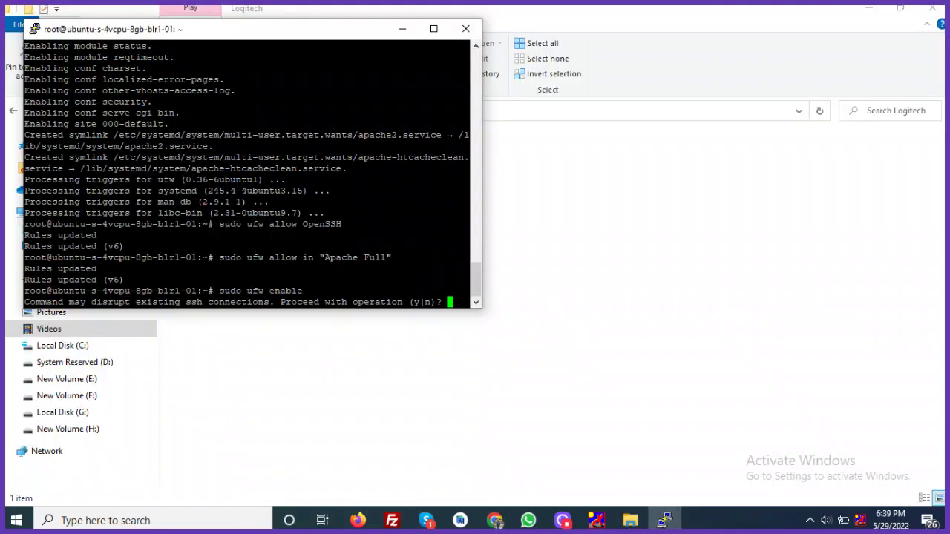
text(y)
key(Return)
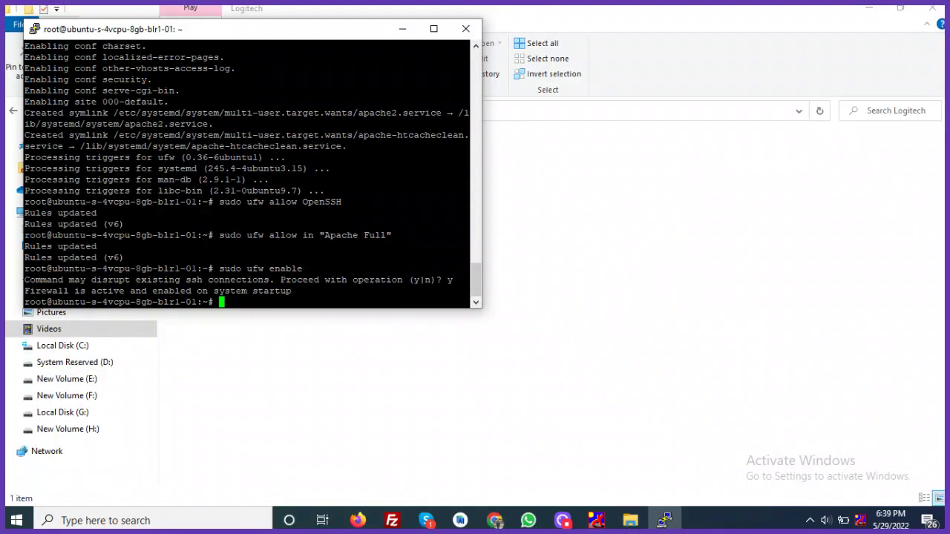
click(401, 364)
Run 'sudo ufw status' to confirm the OpenSSH and Apache Full rules
click(495, 521)
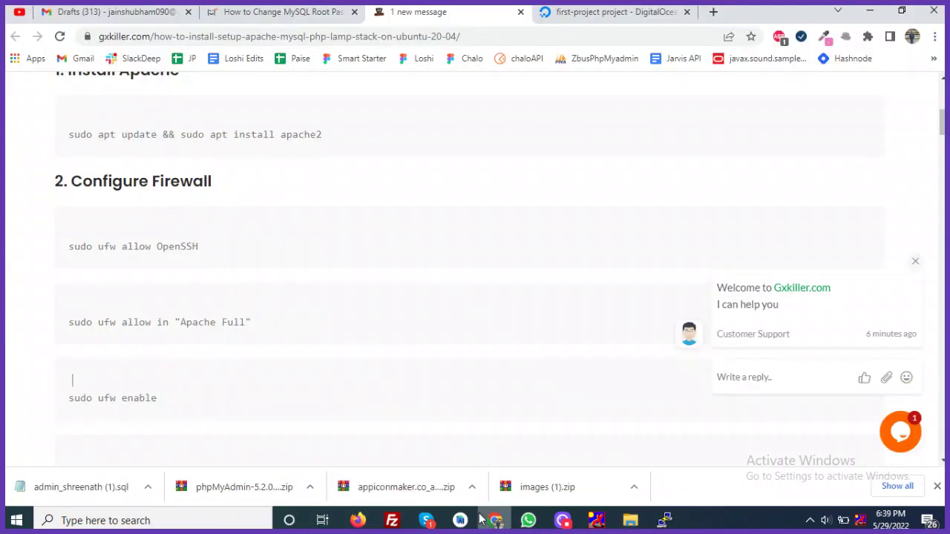
scroll(343, 360, down, 3)
triple_click(155, 243)
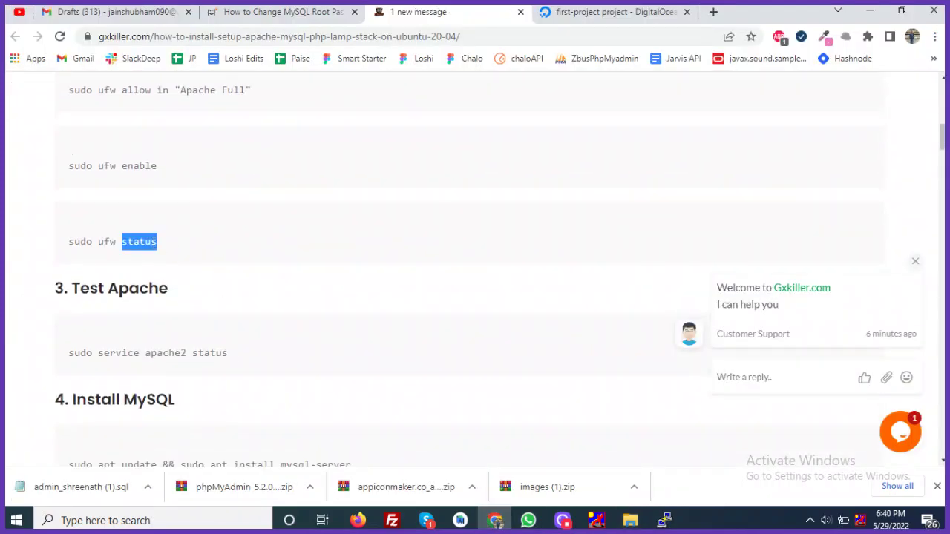
click(666, 520)
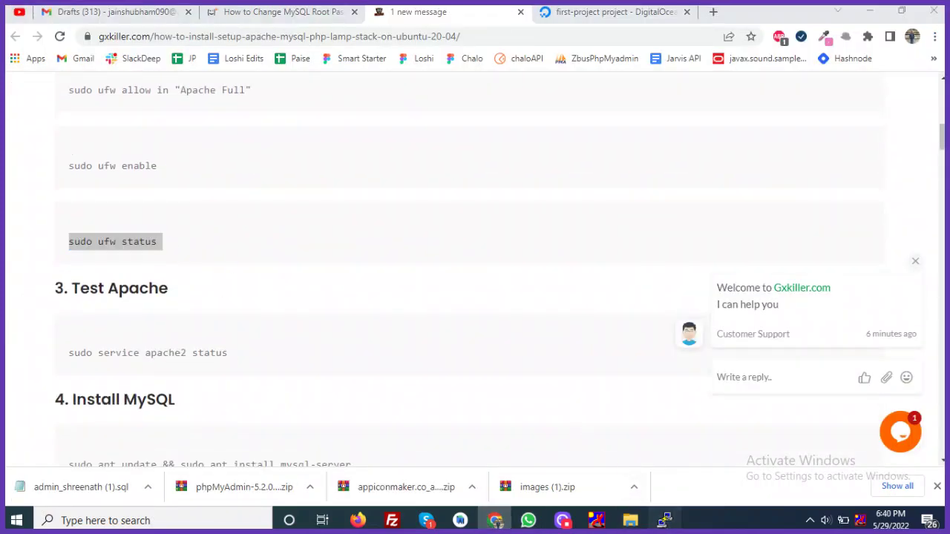
key(shift+Insert)
key(Return)
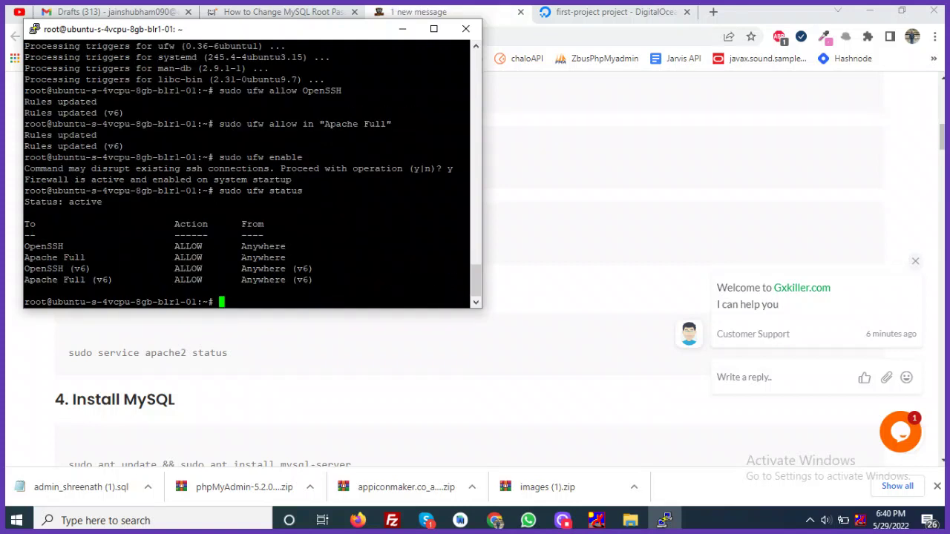
drag(205, 273, 90, 257)
click(94, 259)
click(321, 401)
Run 'sudo apt update && sudo apt install mysql-server', confirm with Y, and maximize the terminal
scroll(320, 401, down, 1)
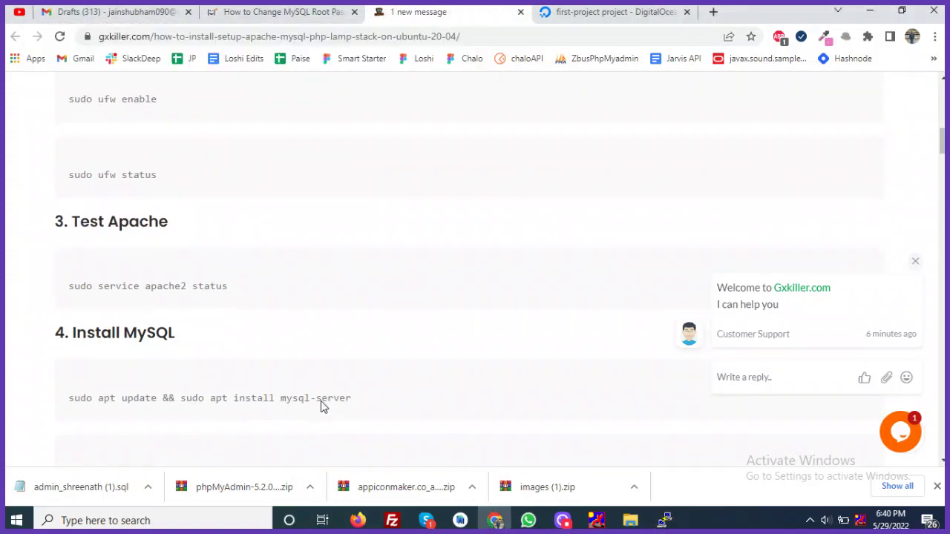
triple_click(156, 390)
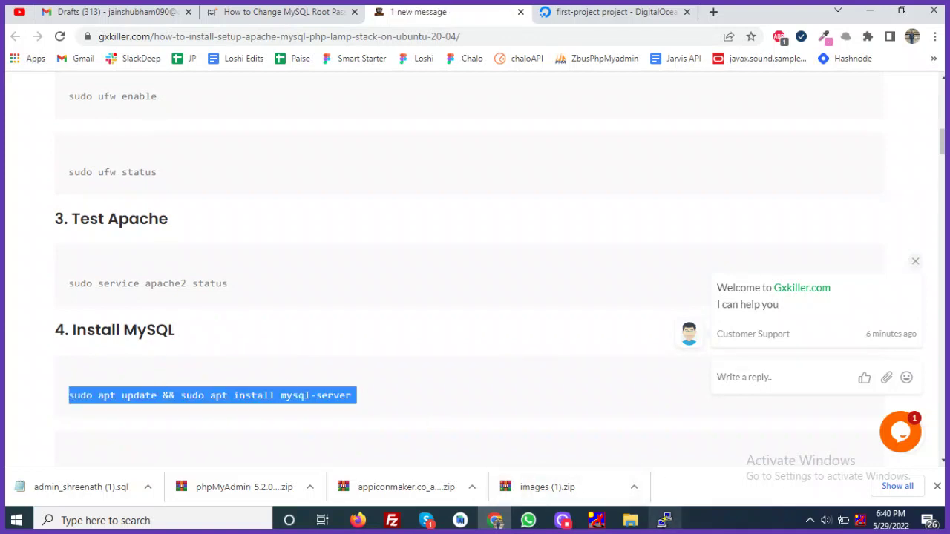
click(664, 520)
key(shift+Insert)
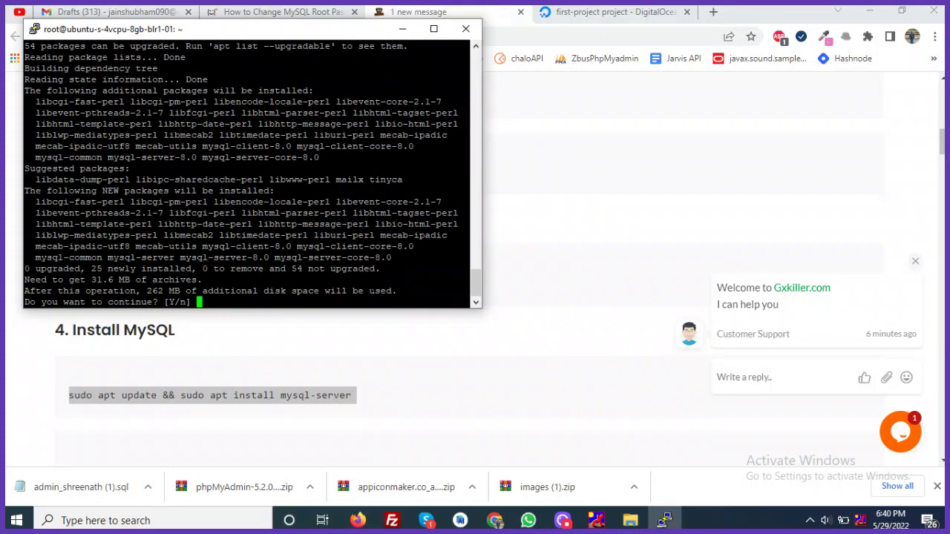
text(Y)
key(Return)
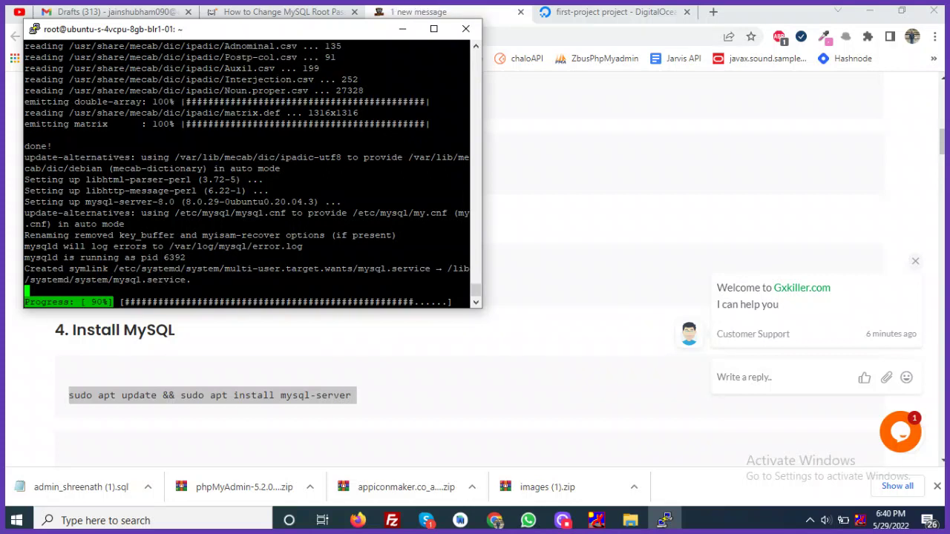
key(super+Up)
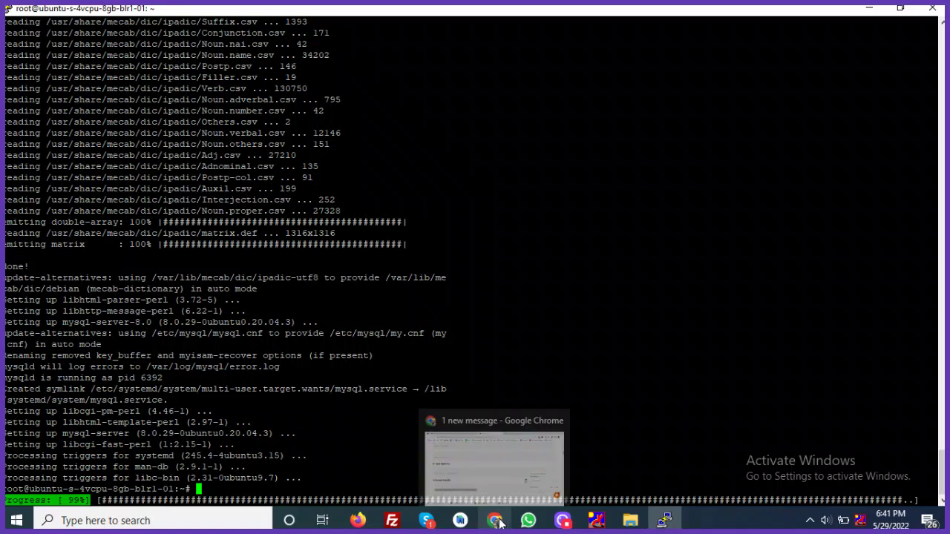
Load 157.245.97.220 in a new browser tab to view the Apache default page
click(494, 521)
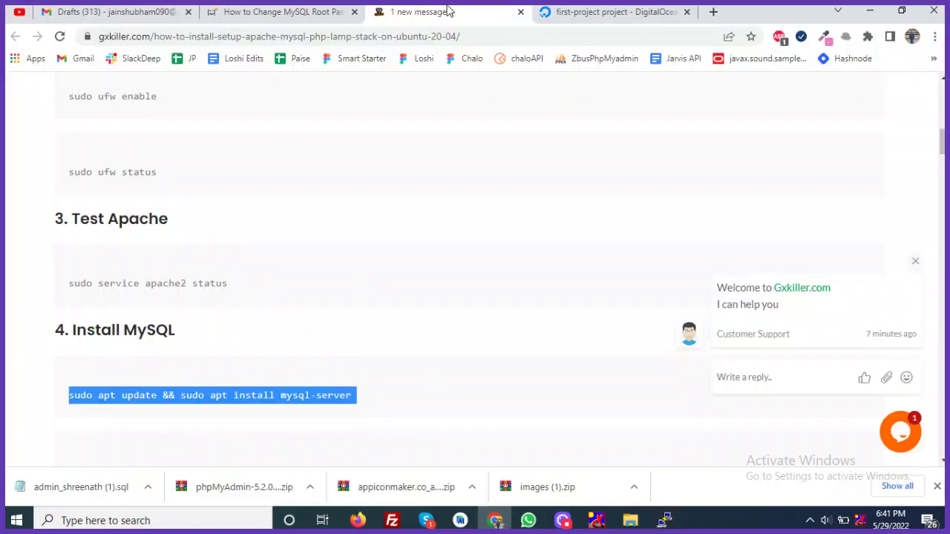
click(587, 12)
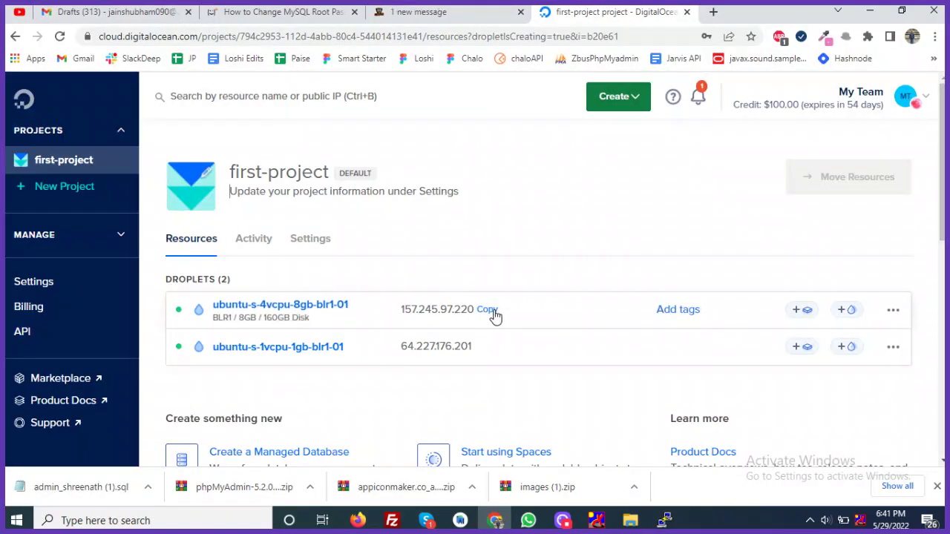
click(713, 12)
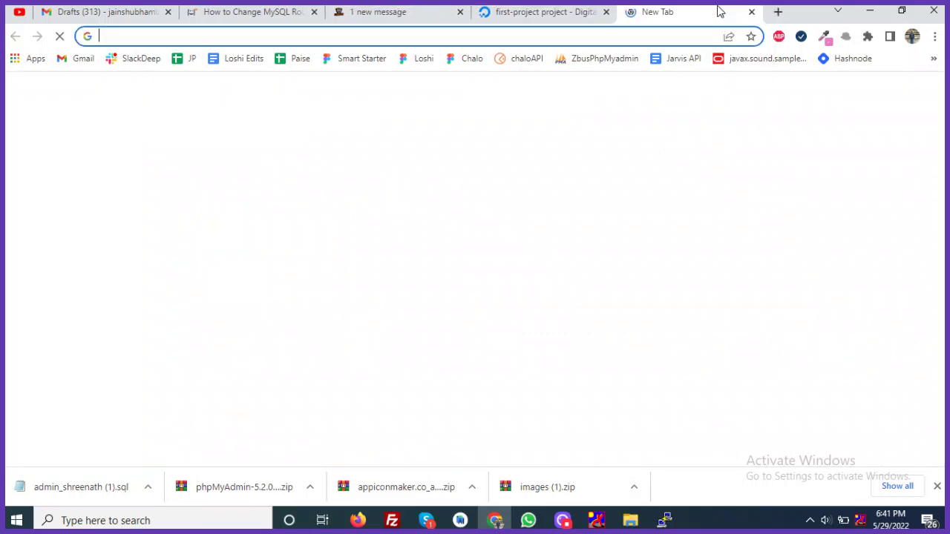
text(157.245.97.220)
key(Return)
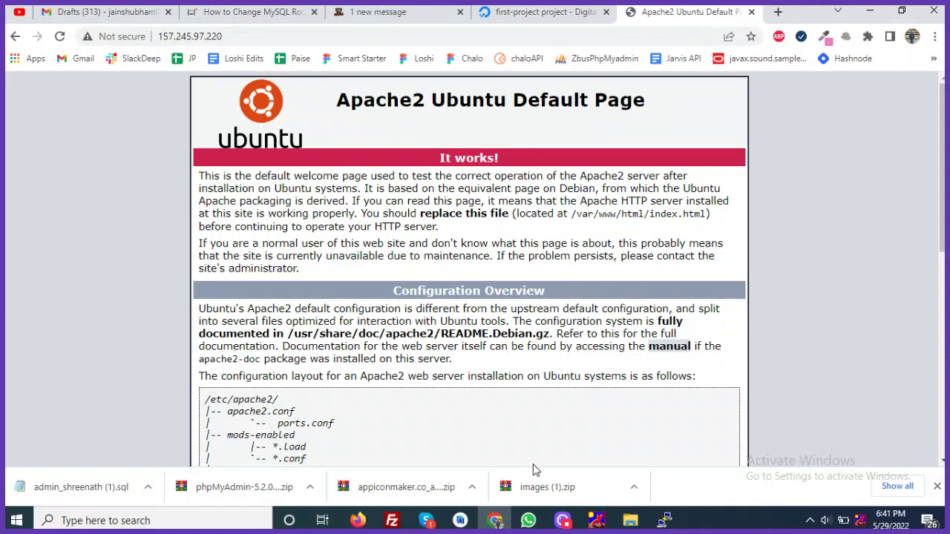
Shrink the terminal and open the 'How to Change MySQL Root Password in Ubuntu 20.04' article
click(664, 521)
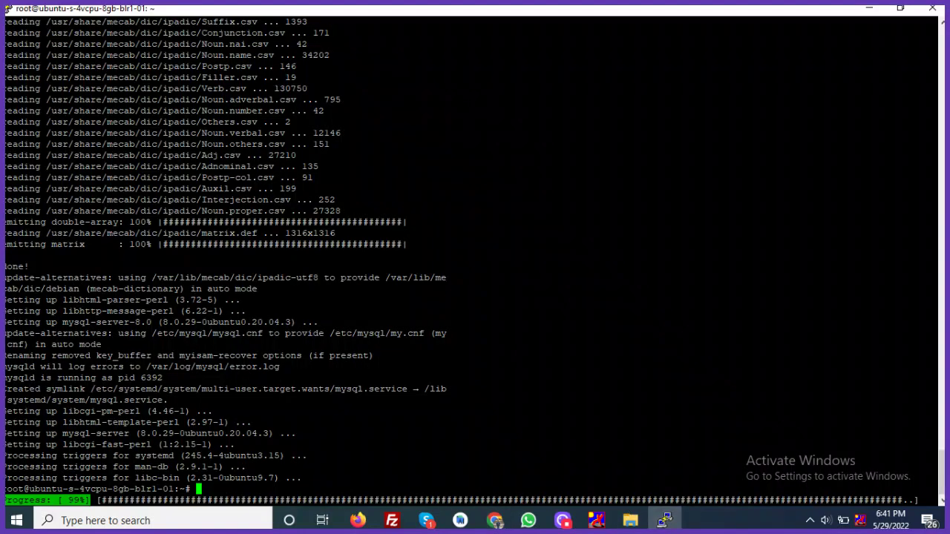
key(Return)
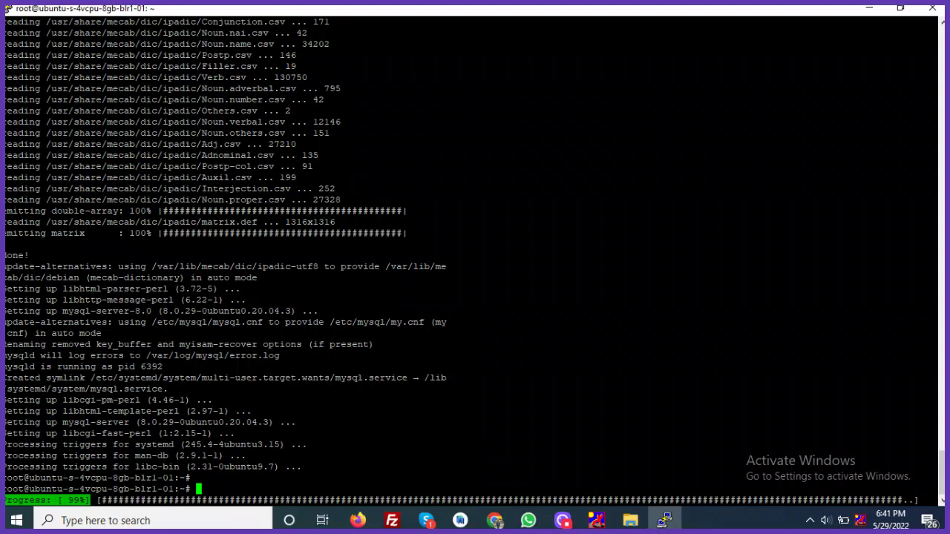
click(901, 8)
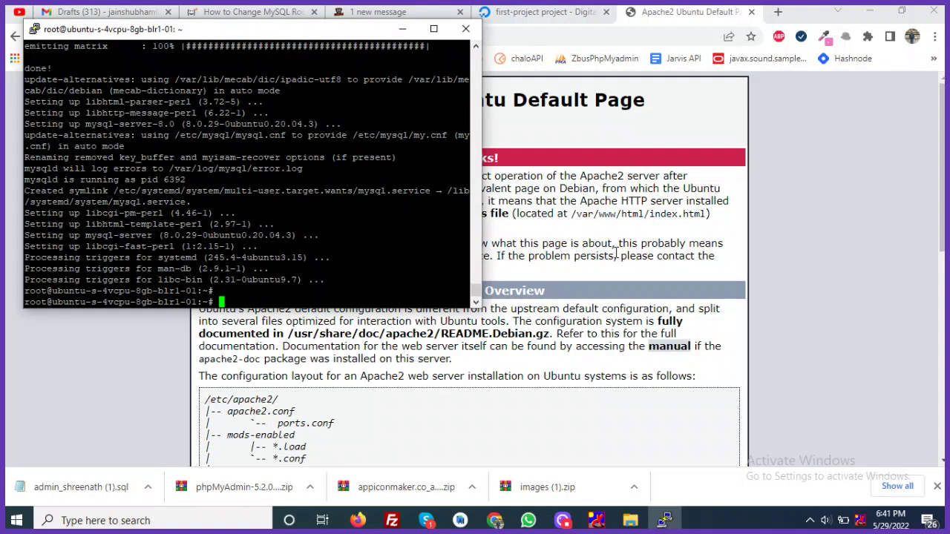
key(Return)
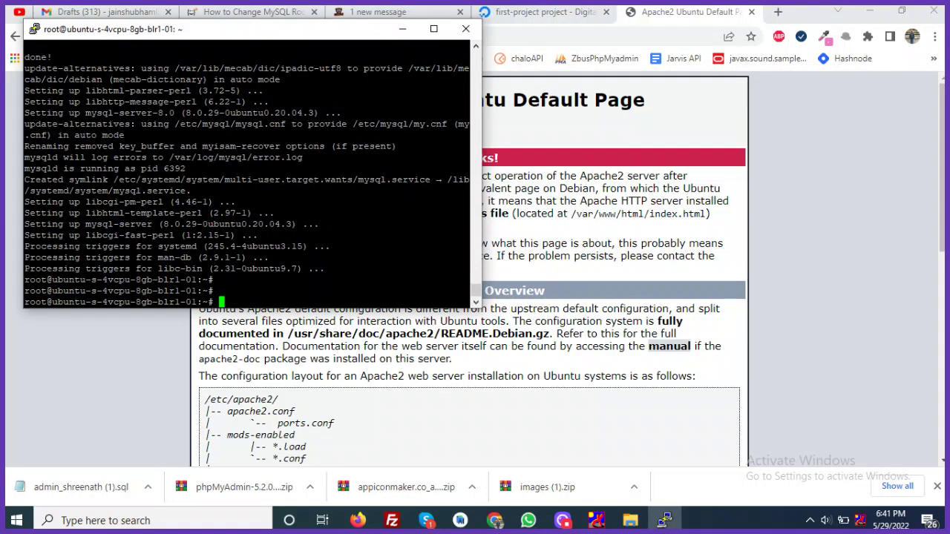
click(155, 416)
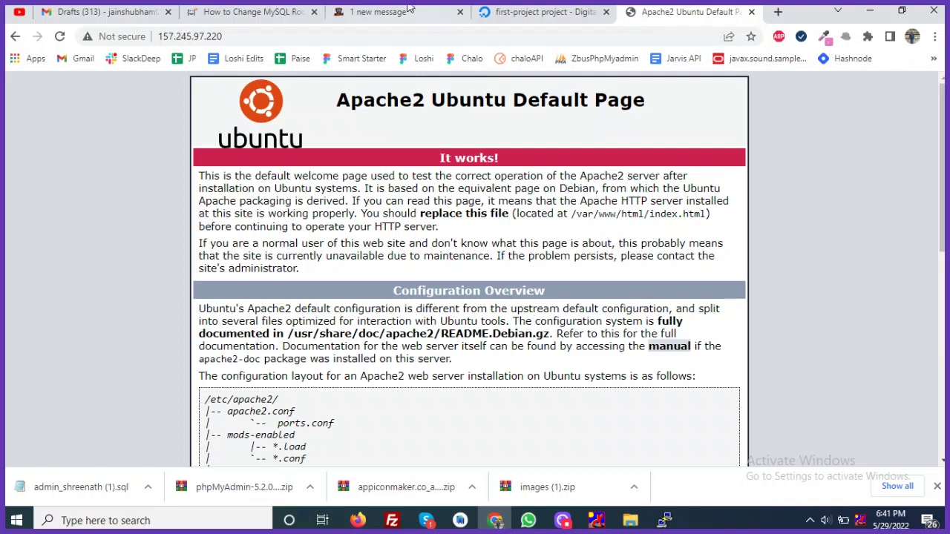
click(401, 12)
click(267, 12)
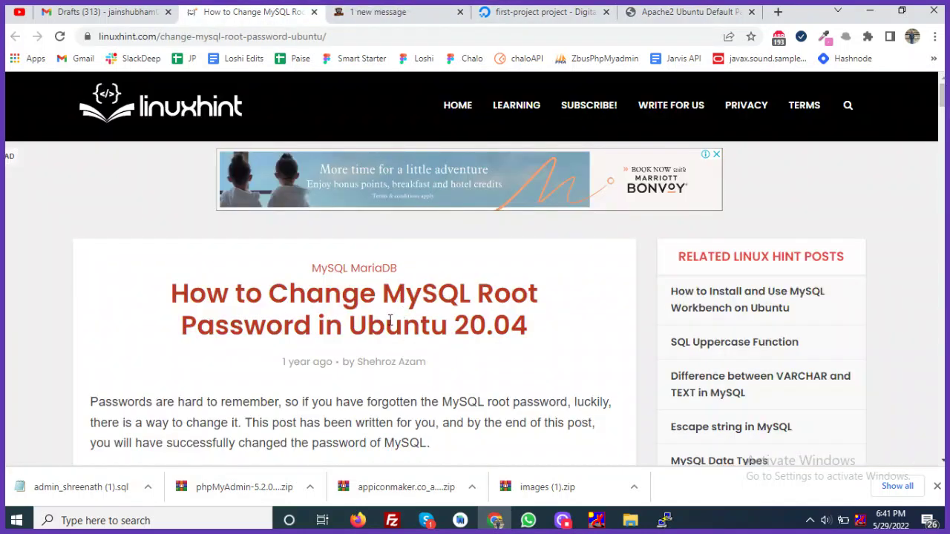
Run 'mysql --version' from the article in PuTTY, showing MySQL 8.0.29
scroll(179, 362, down, 3)
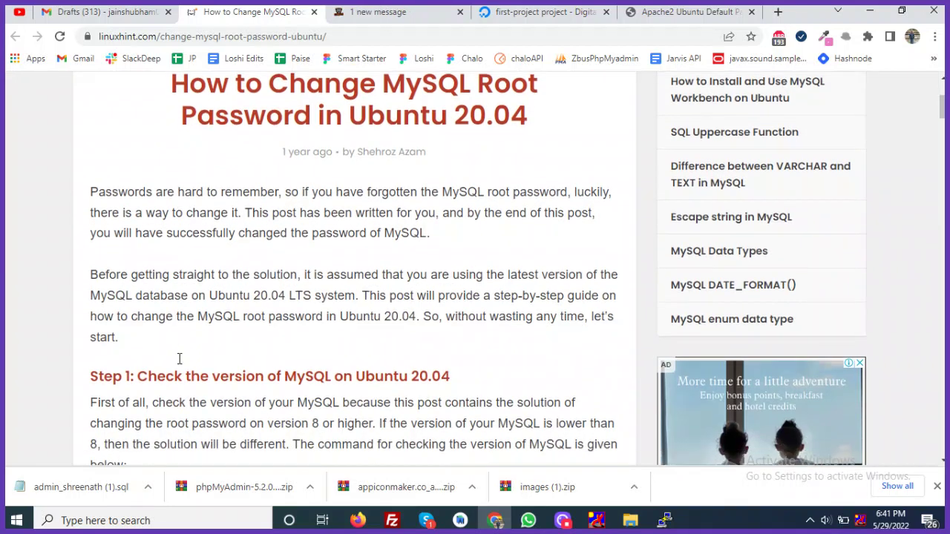
scroll(179, 359, down, 4)
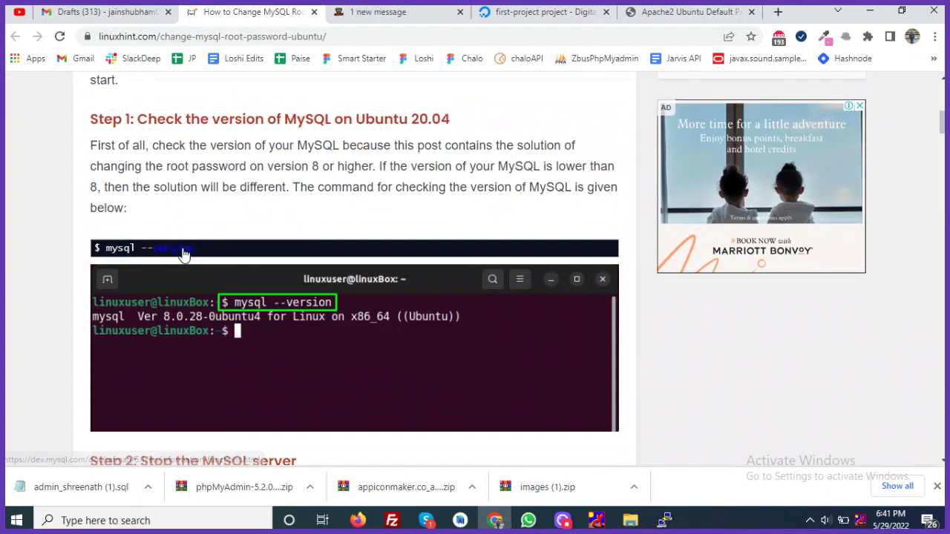
drag(195, 250, 106, 249)
key(super+c)
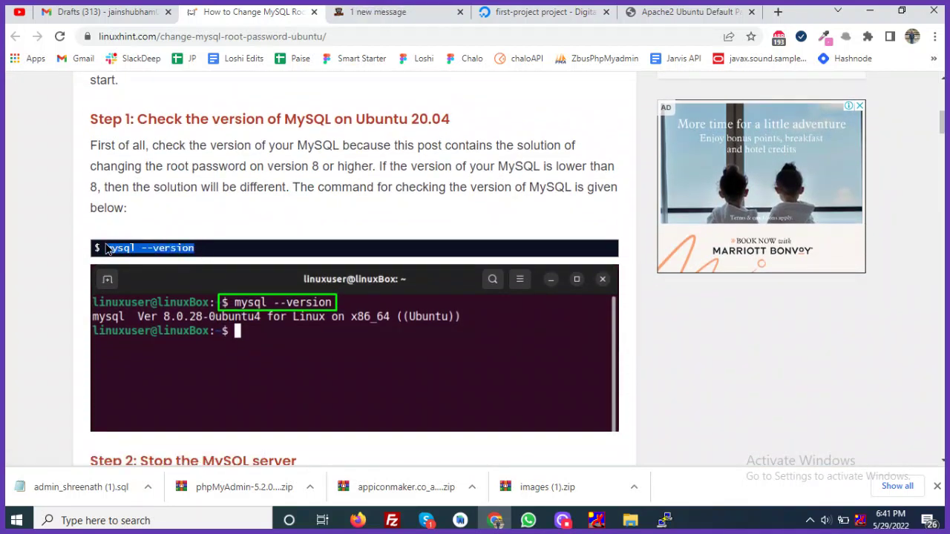
click(664, 520)
right_click(335, 297)
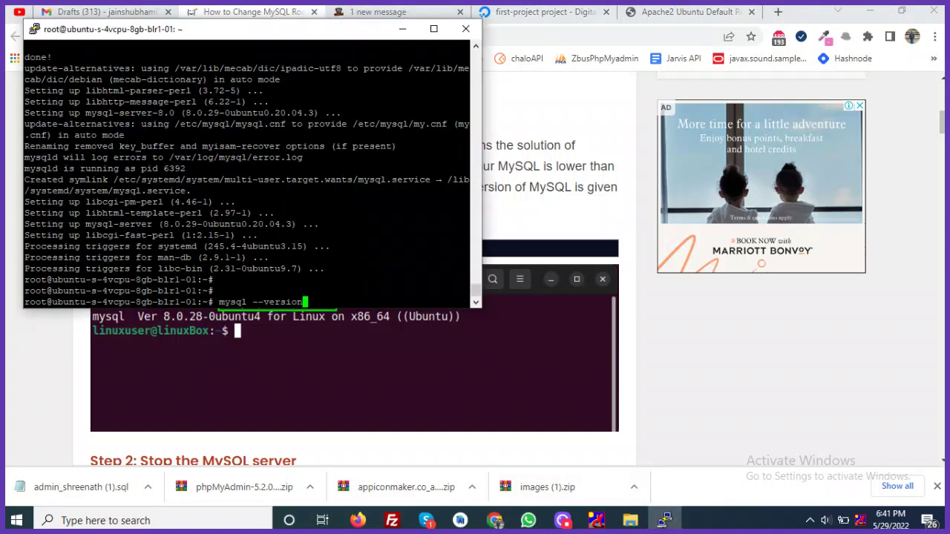
key(Return)
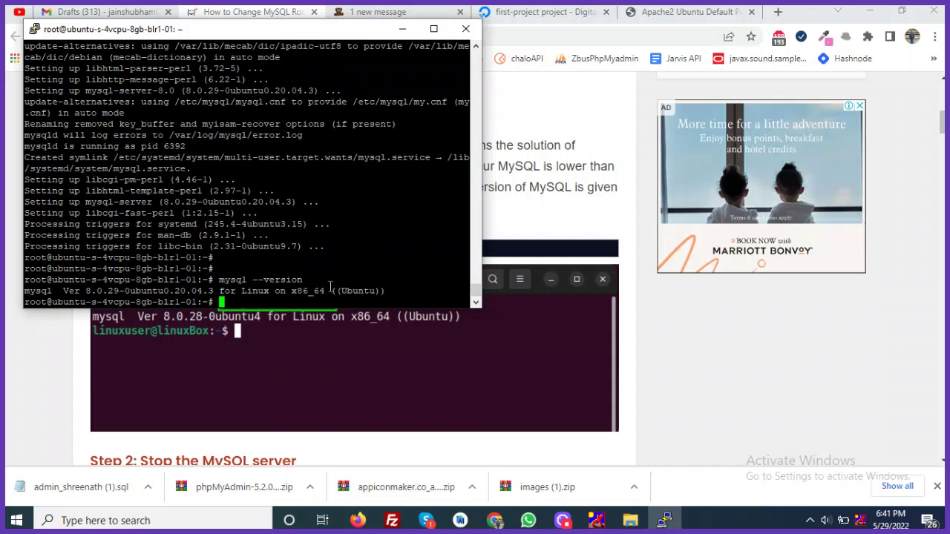
drag(135, 291, 149, 268)
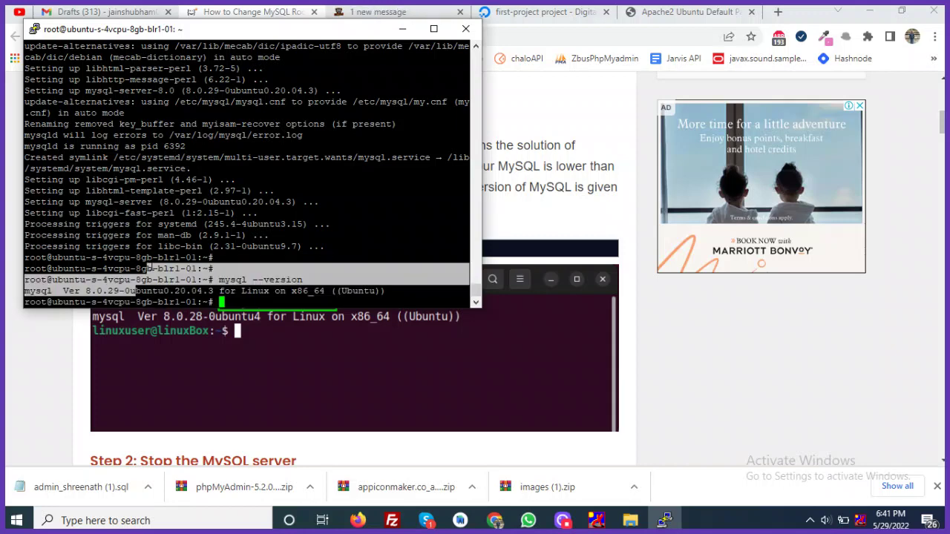
key(super)
key(alt+Tab)
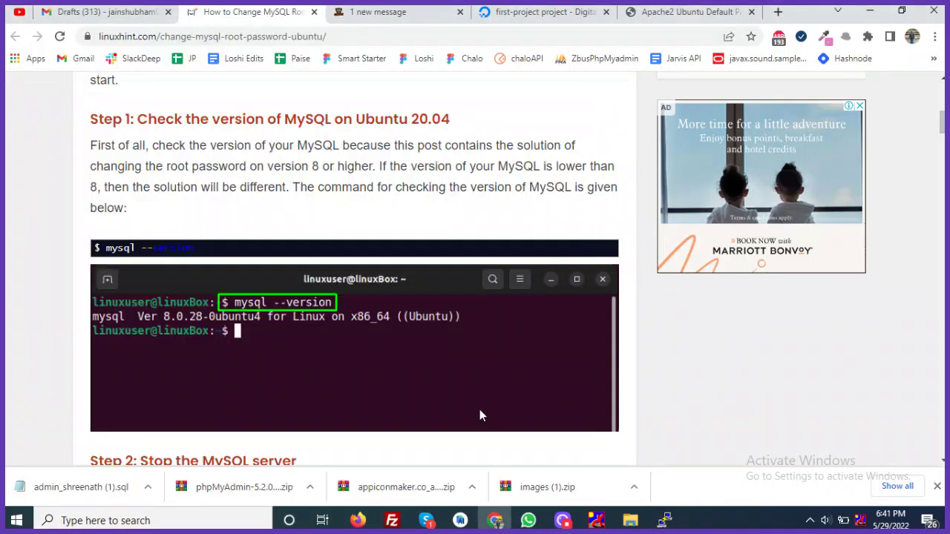
Stop MySQL with 'sudo systemctl stop mysql.service'
scroll(479, 416, down, 4)
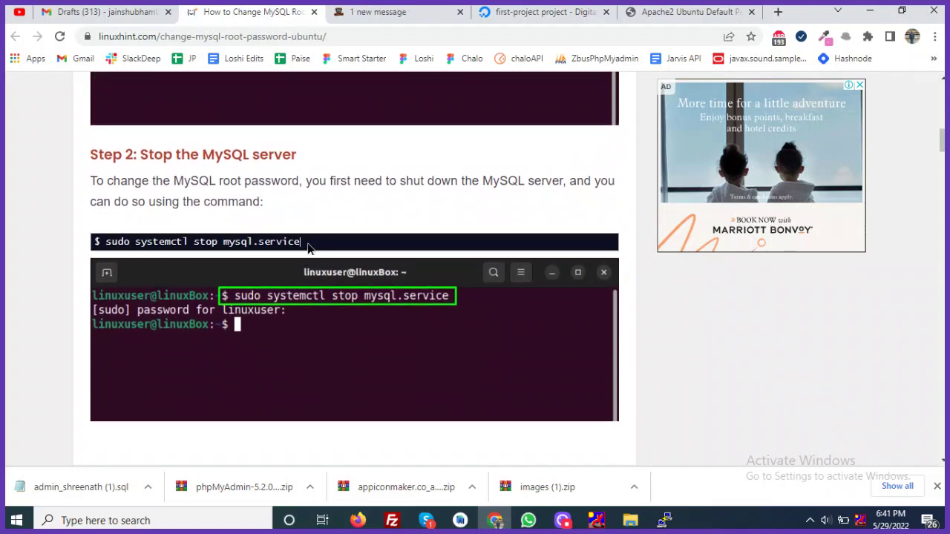
drag(308, 248, 108, 245)
key(ctrl+c)
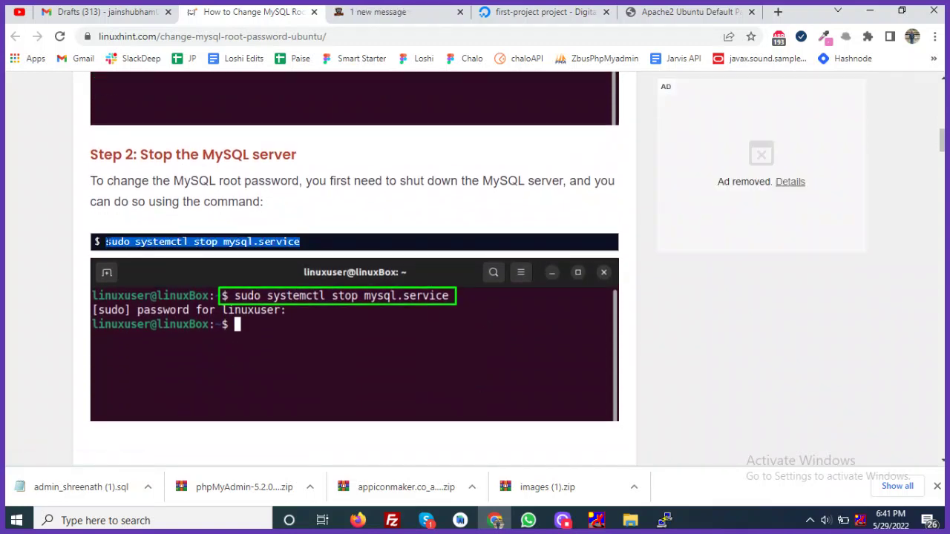
click(665, 519)
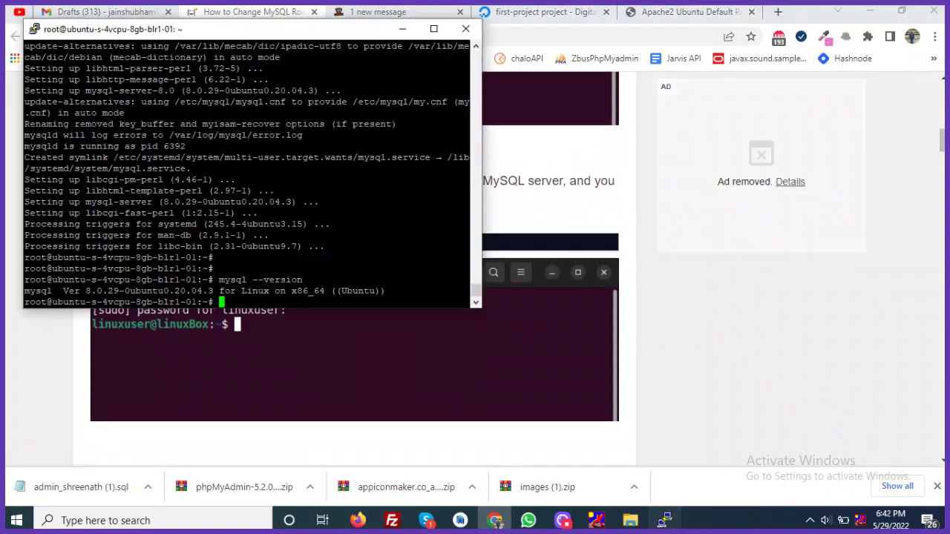
drag(318, 33, 467, 44)
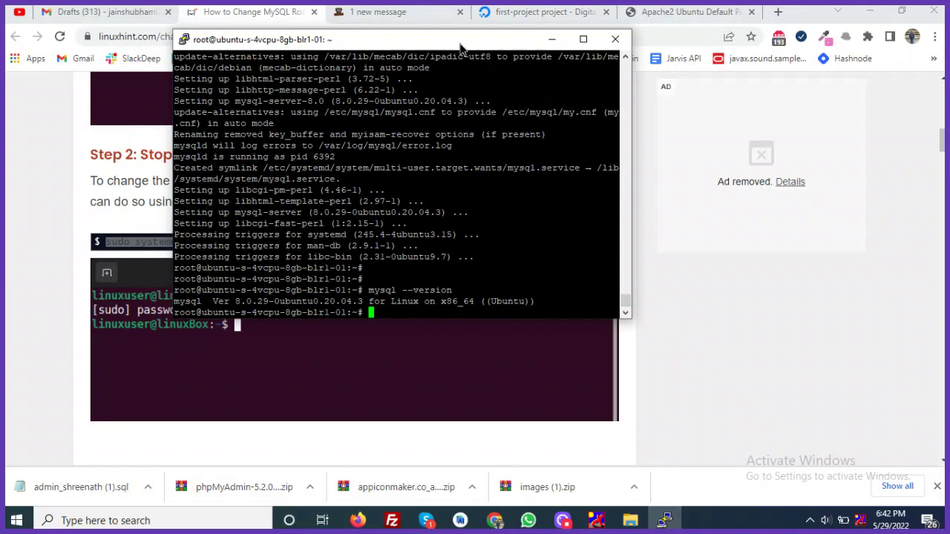
key(shift+Insert)
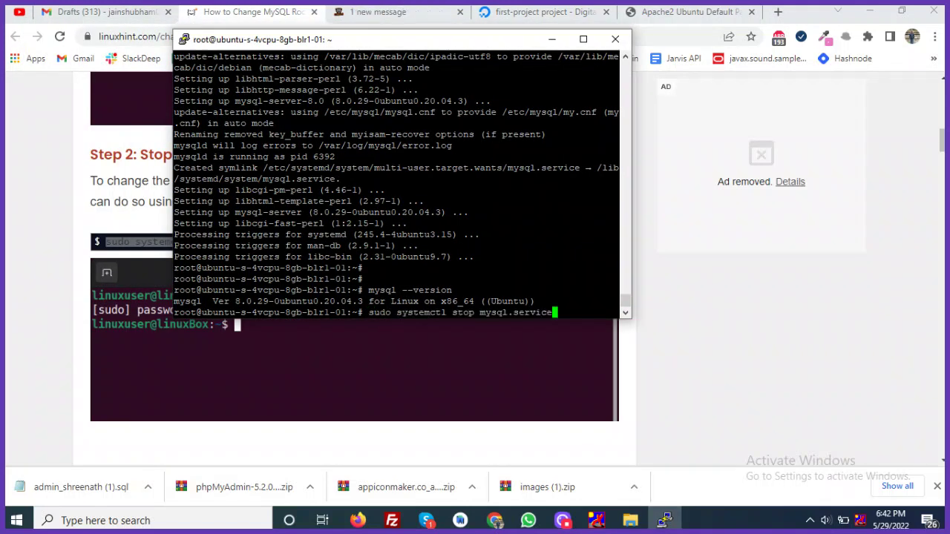
key(Return)
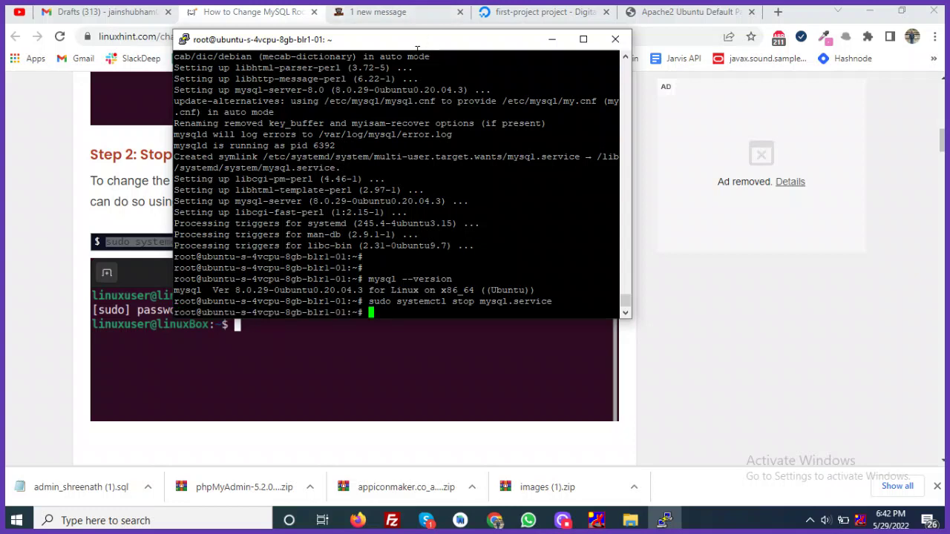
drag(417, 44, 712, 87)
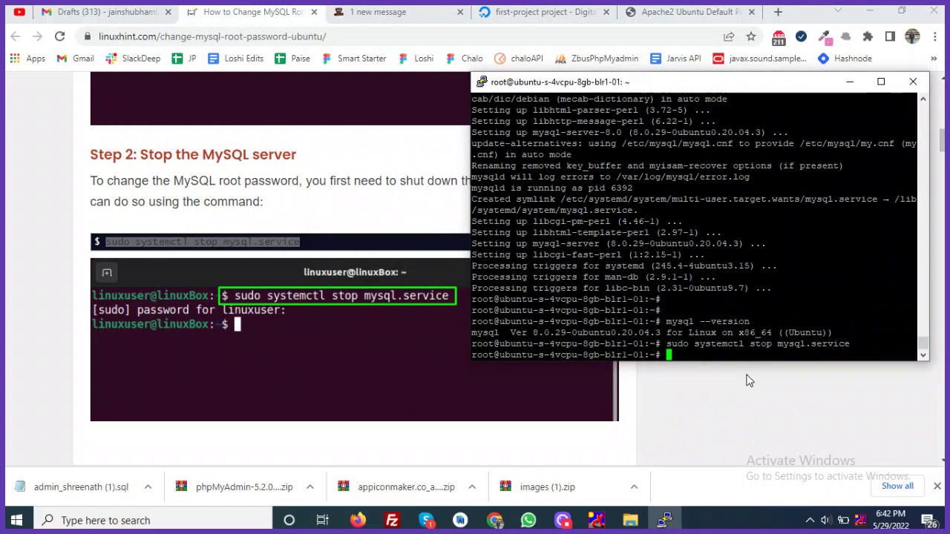
Run 'sudo systemctl status mysql.service' to confirm it is inactive (dead)
click(52, 393)
scroll(53, 393, down, 4)
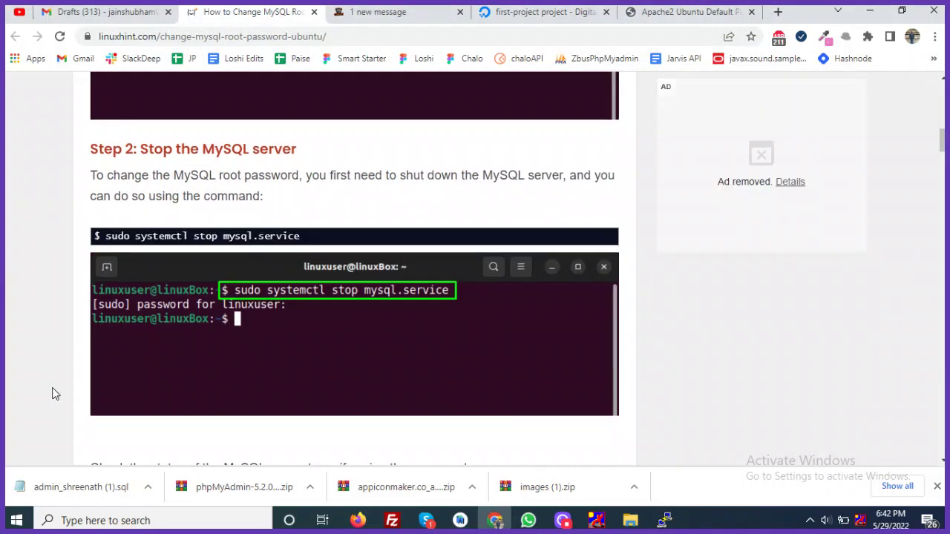
drag(105, 217, 333, 227)
key(ctrl+c)
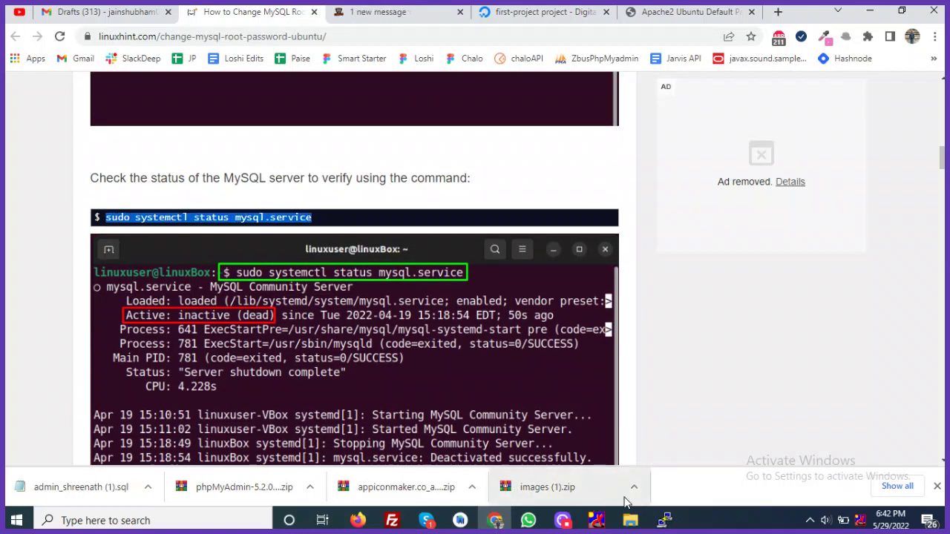
click(665, 520)
key(shift+Insert)
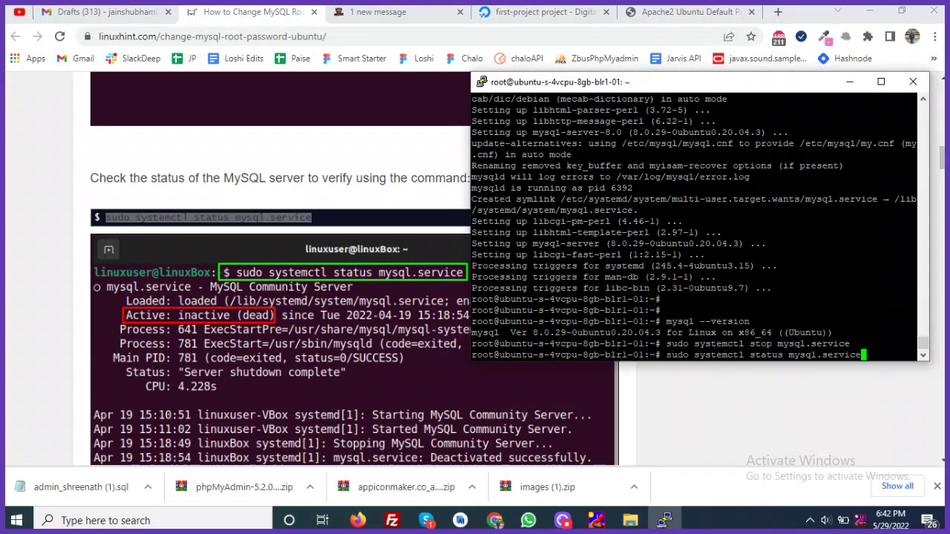
key(Return)
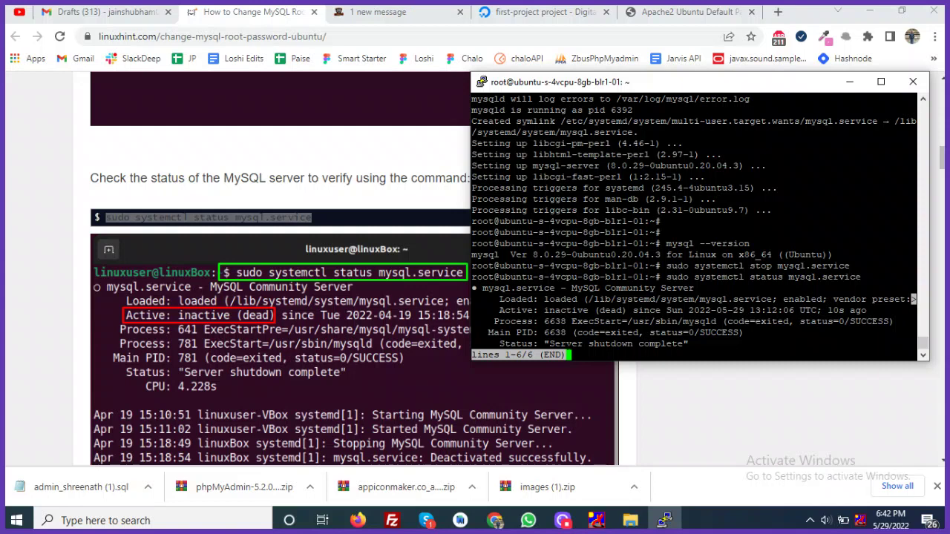
key(q)
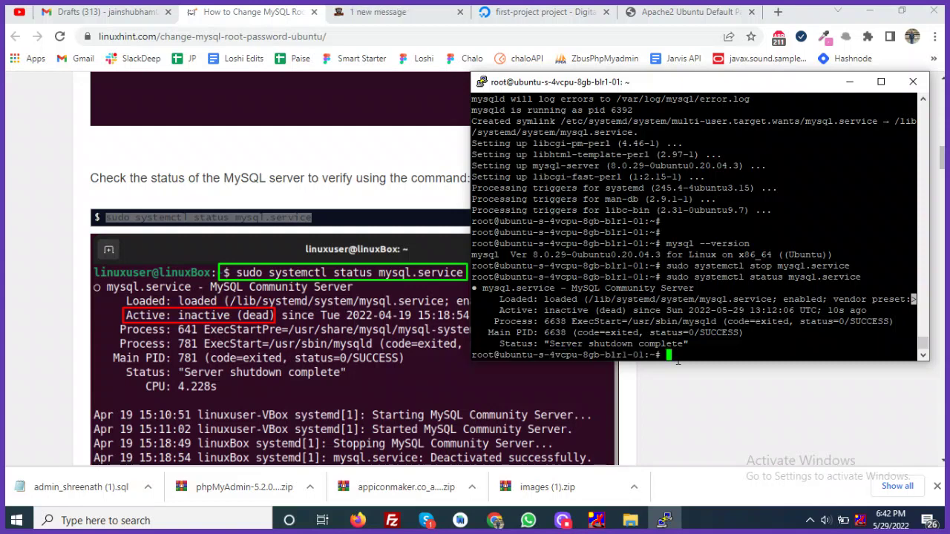
Select the set-environment command further down the article
click(52, 389)
scroll(53, 389, down, 2)
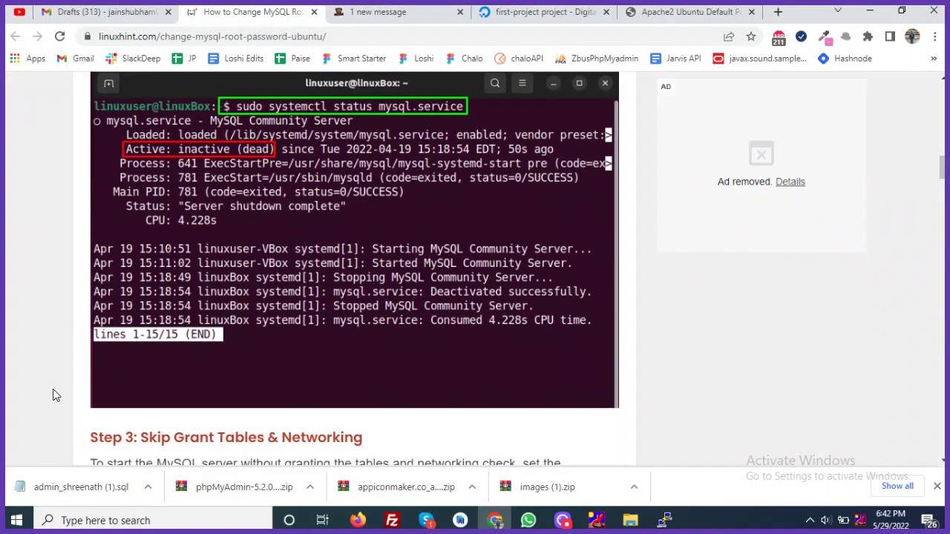
scroll(53, 389, down, 3)
double_click(196, 271)
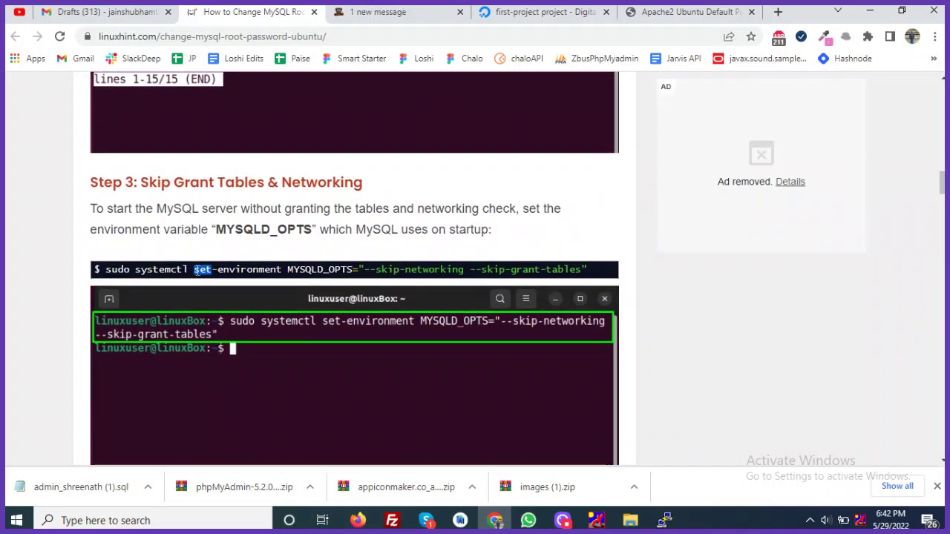
triple_click(197, 271)
click(87, 292)
drag(105, 270, 607, 258)
key(ctrl+c)
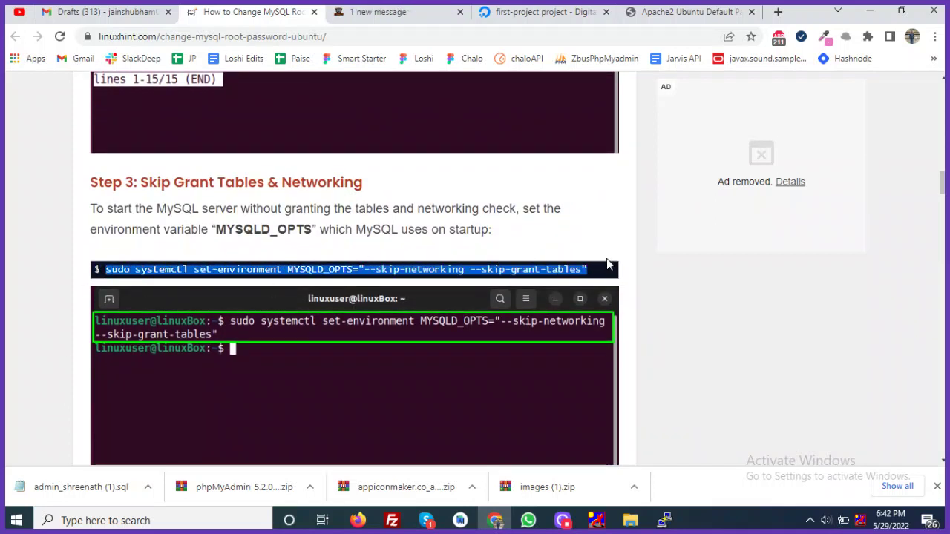
Set MYSQLD_OPTS to --skip-networking --skip-grant-tables with systemctl set-environment
click(664, 520)
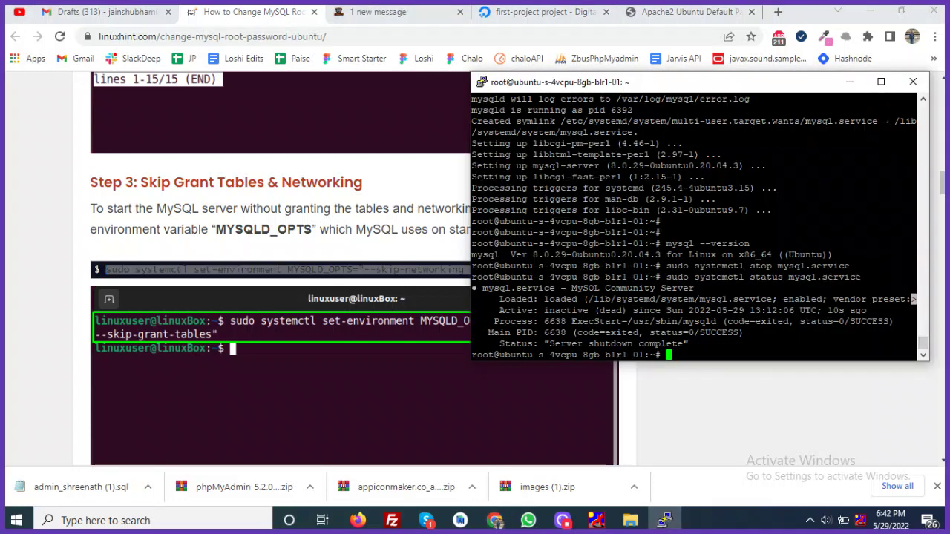
key(shift+Insert)
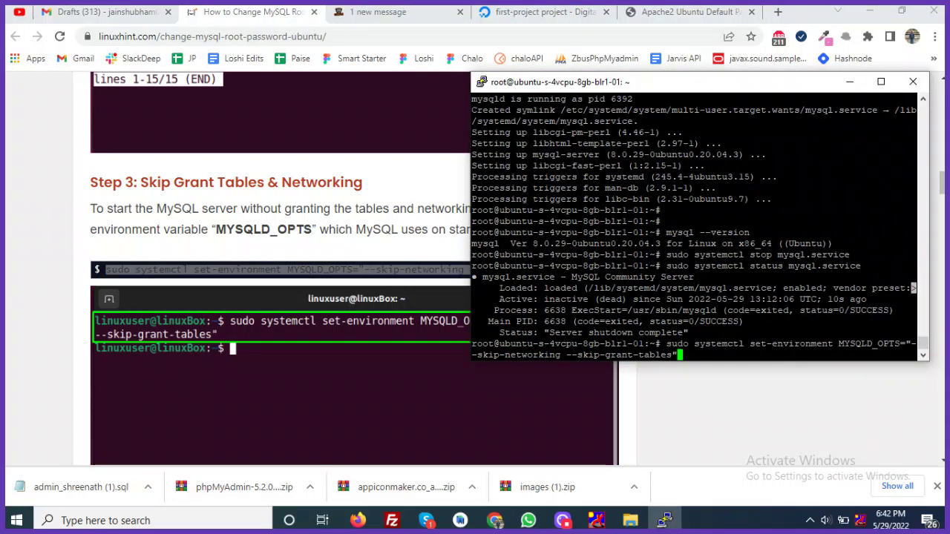
key(Return)
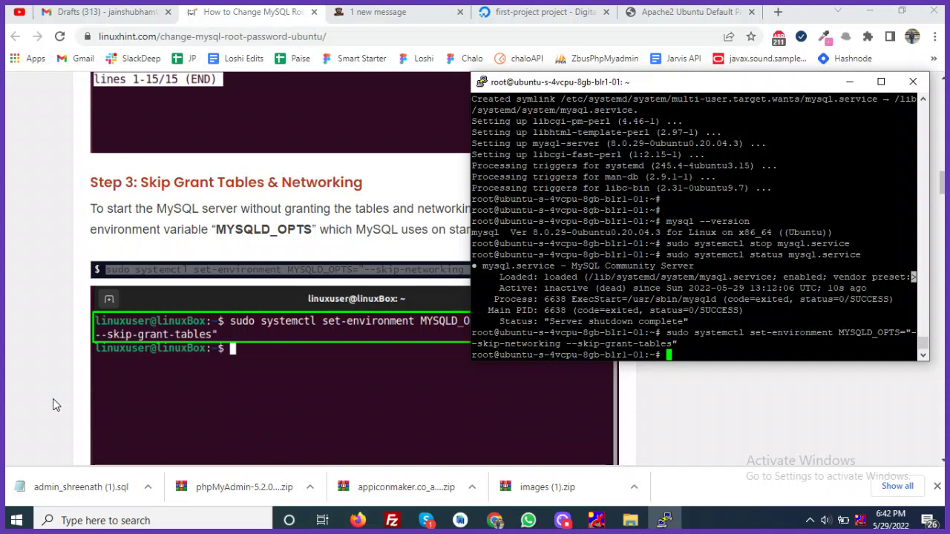
Start MySQL with sudo systemctl start mysql.service
click(52, 398)
scroll(52, 398, down, 6)
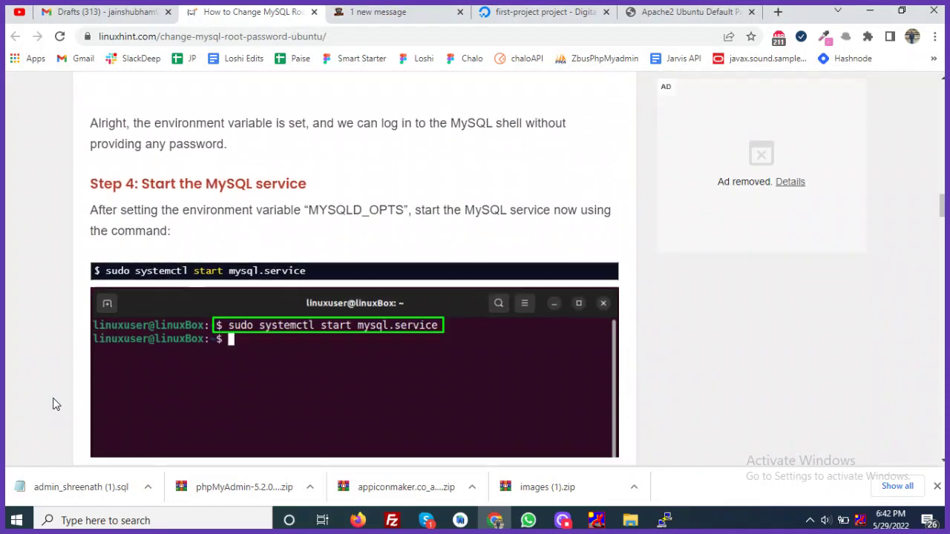
scroll(52, 399, down, 1)
drag(307, 256, 107, 256)
key(ctrl+c)
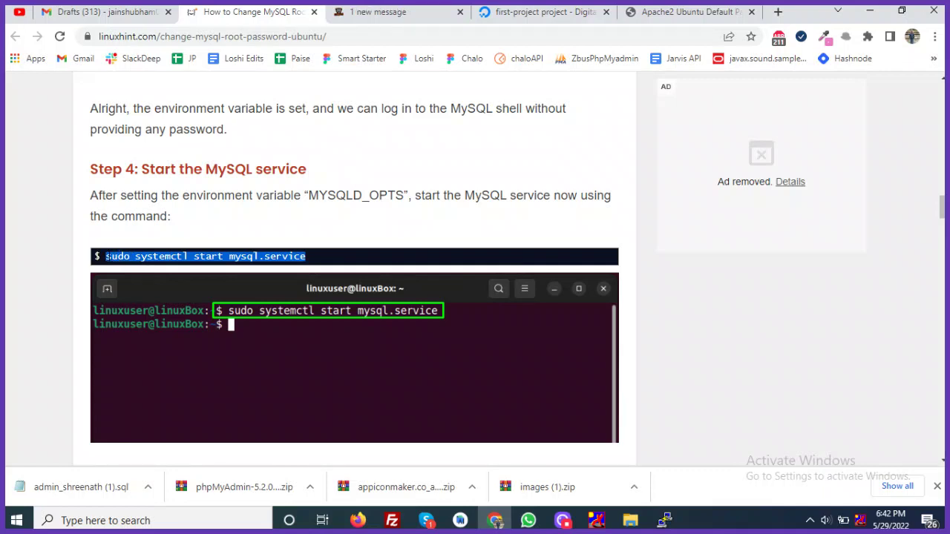
click(665, 521)
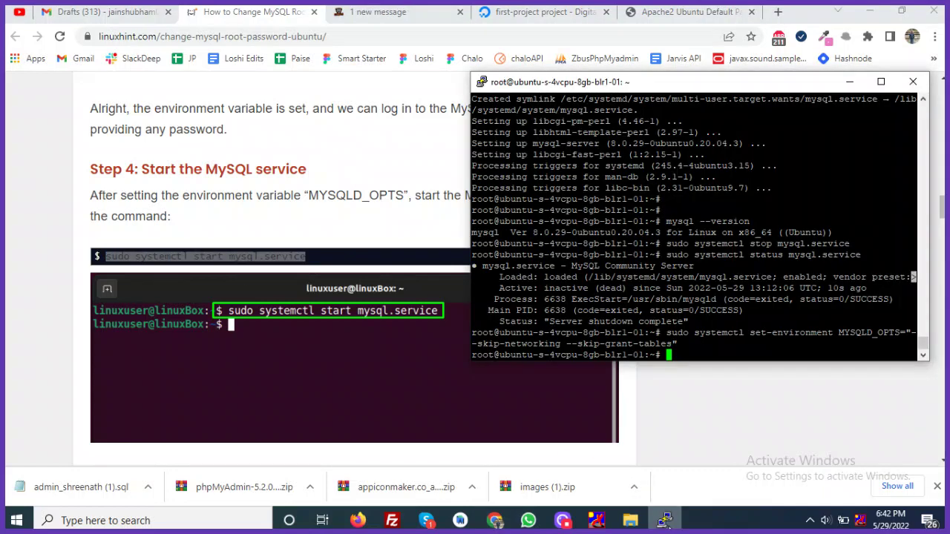
key(shift+Insert)
key(Return)
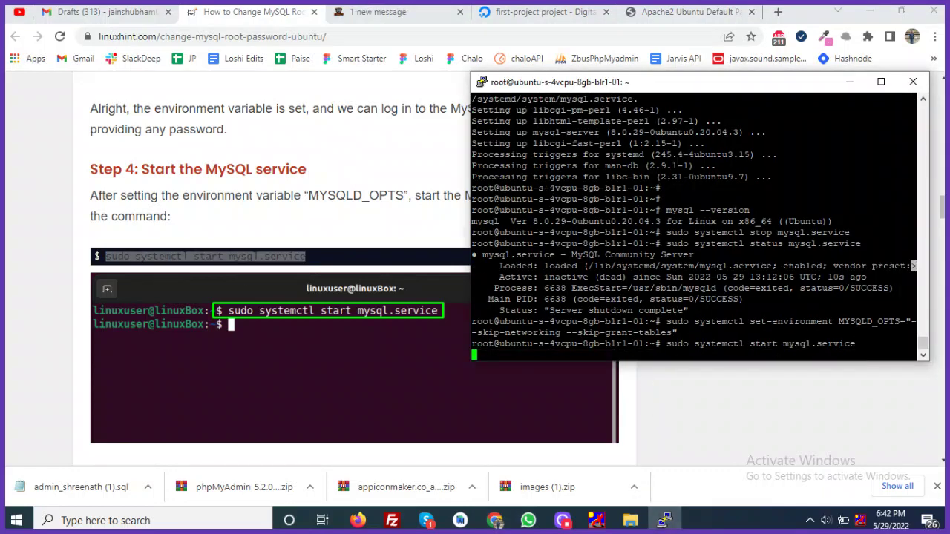
Run sudo systemctl status mysql.service and confirm it shows active (running)
click(92, 333)
scroll(64, 340, down, 4)
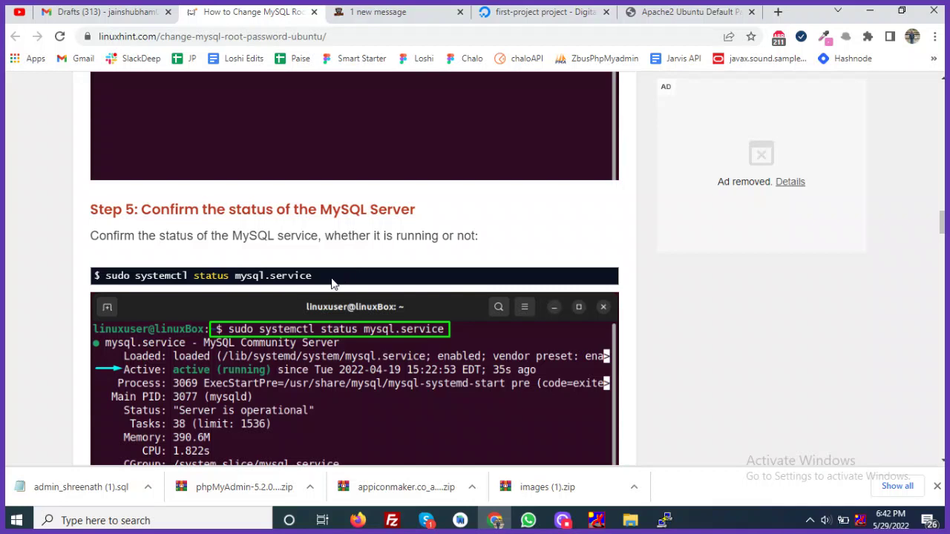
drag(332, 283, 106, 273)
key(super+c)
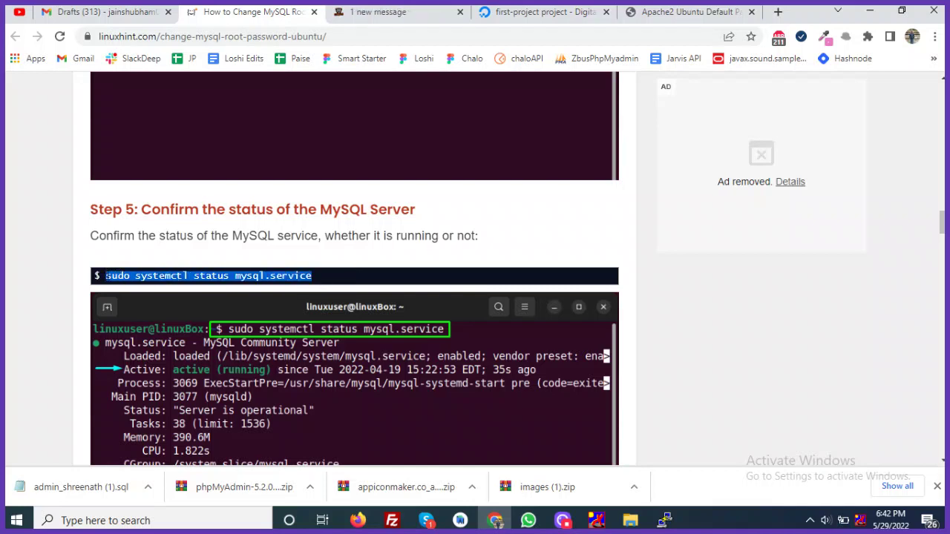
click(664, 521)
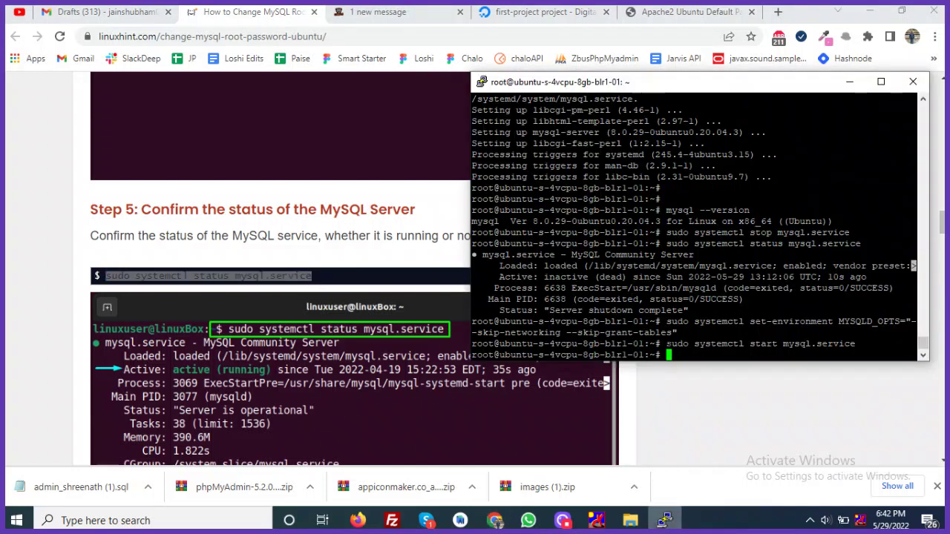
right_click(687, 335)
key(Return)
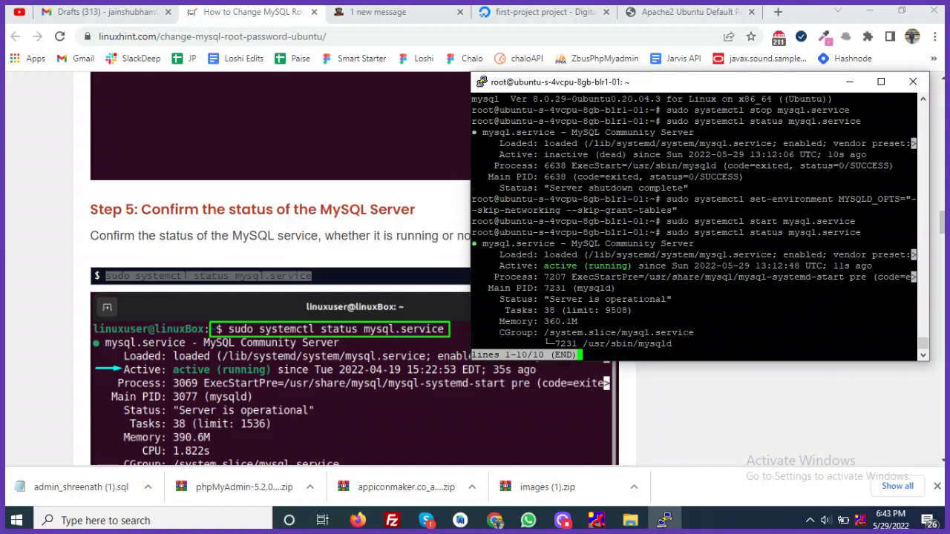
drag(540, 266, 645, 265)
click(28, 408)
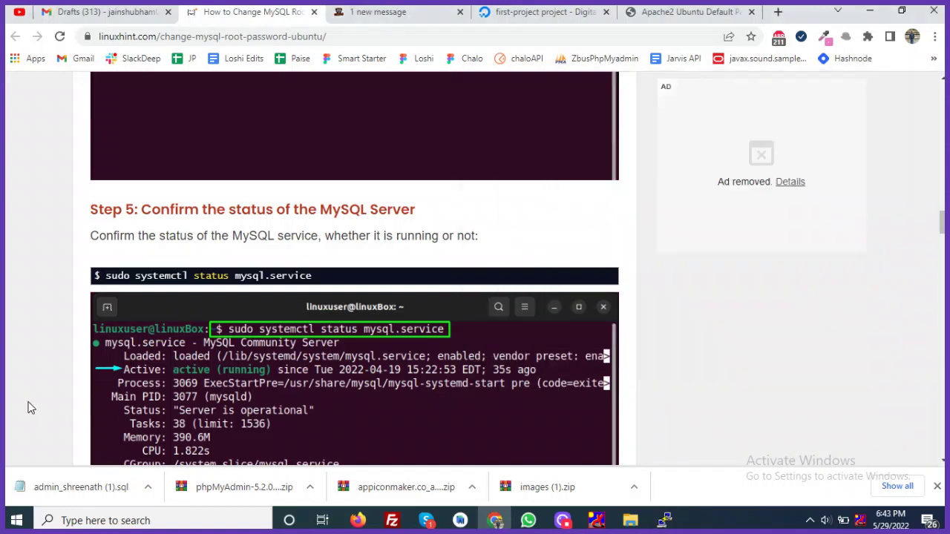
Exit the status pager with q and run sudo mysql -u root to reach the mysql> prompt
scroll(136, 404, down, 2)
scroll(136, 404, down, 4)
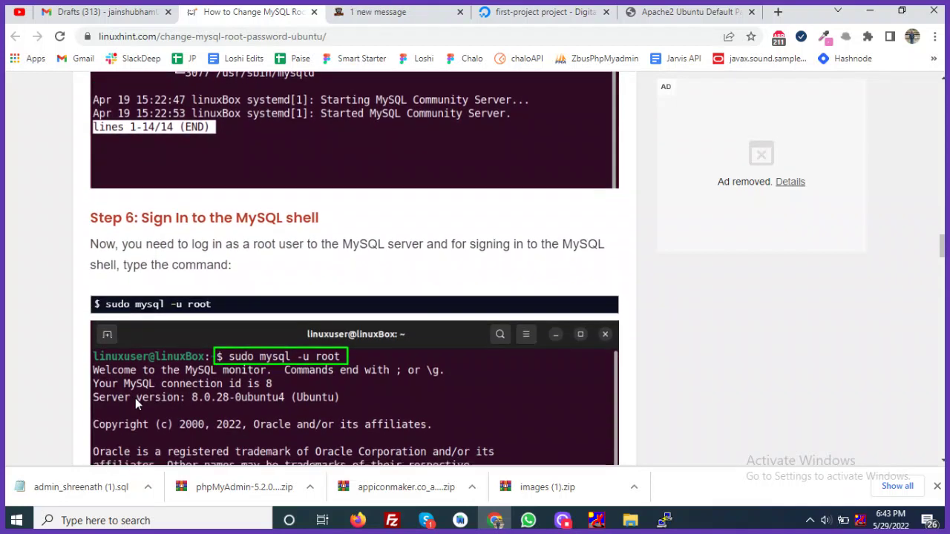
drag(215, 227, 114, 223)
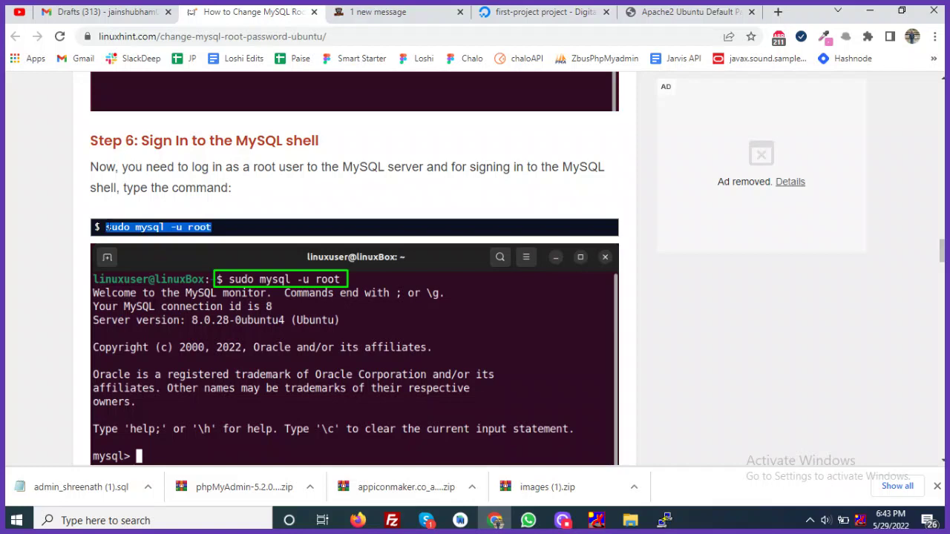
click(665, 520)
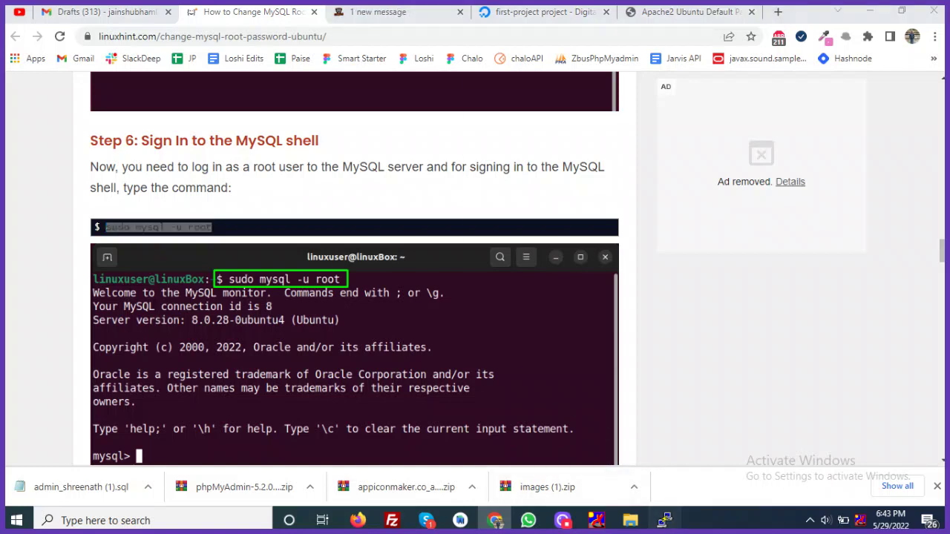
right_click(677, 353)
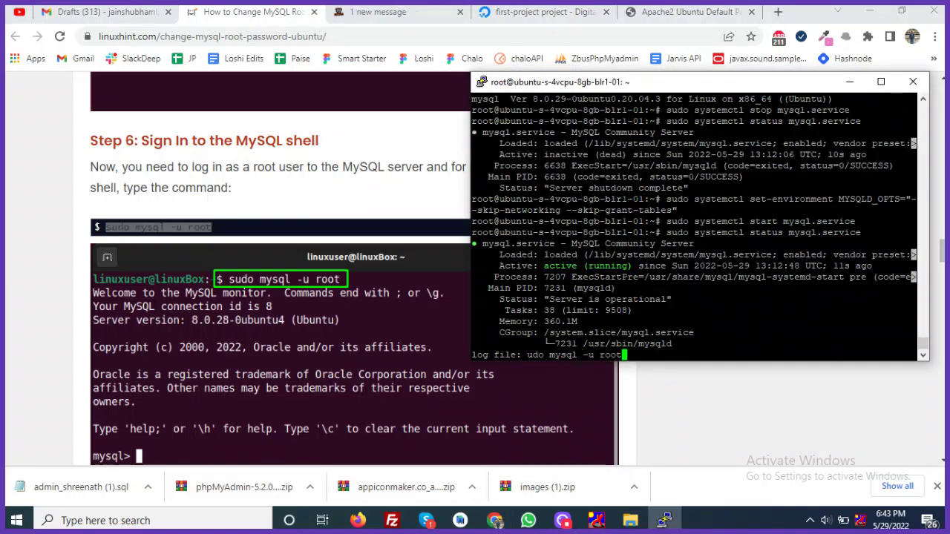
key(Return)
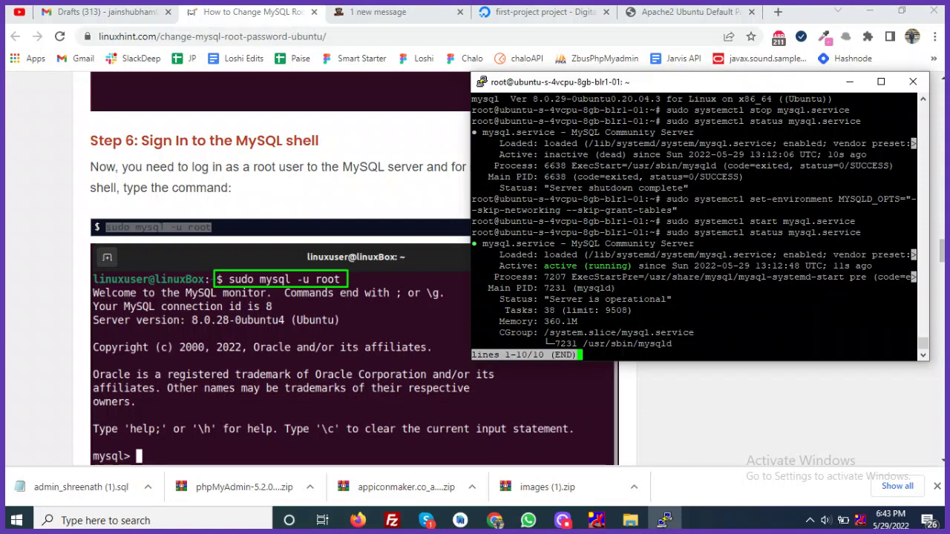
key(q)
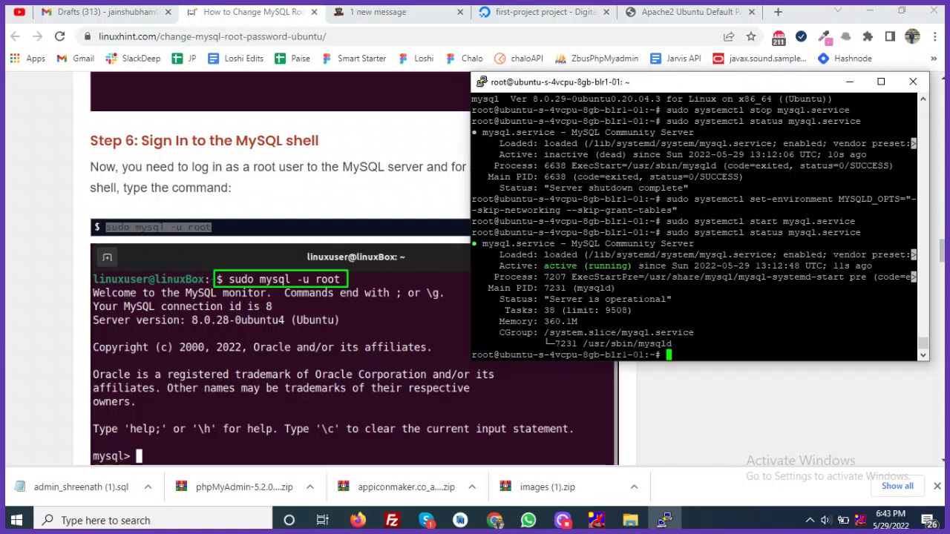
right_click(700, 325)
key(Return)
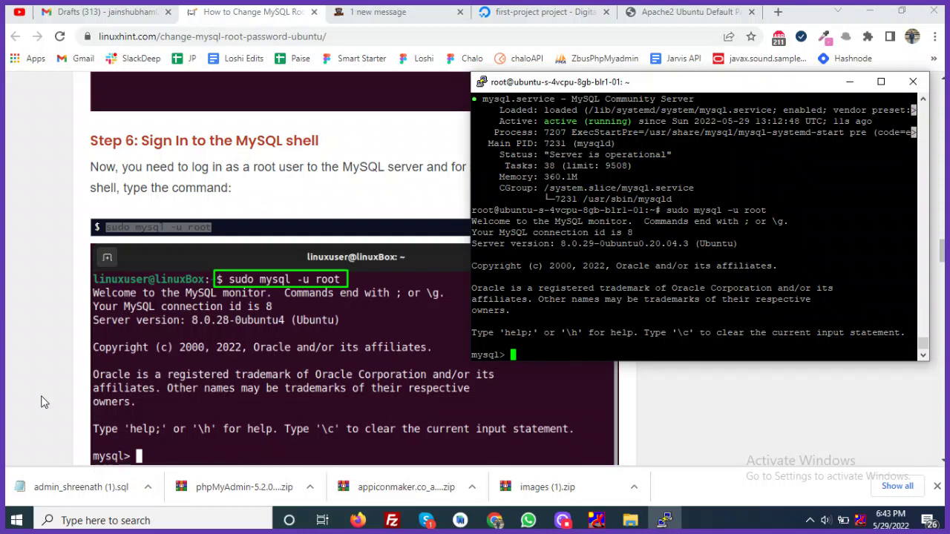
click(97, 400)
scroll(97, 399, down, 1)
Run flush privileges; in the MySQL shell
scroll(97, 406, down, 3)
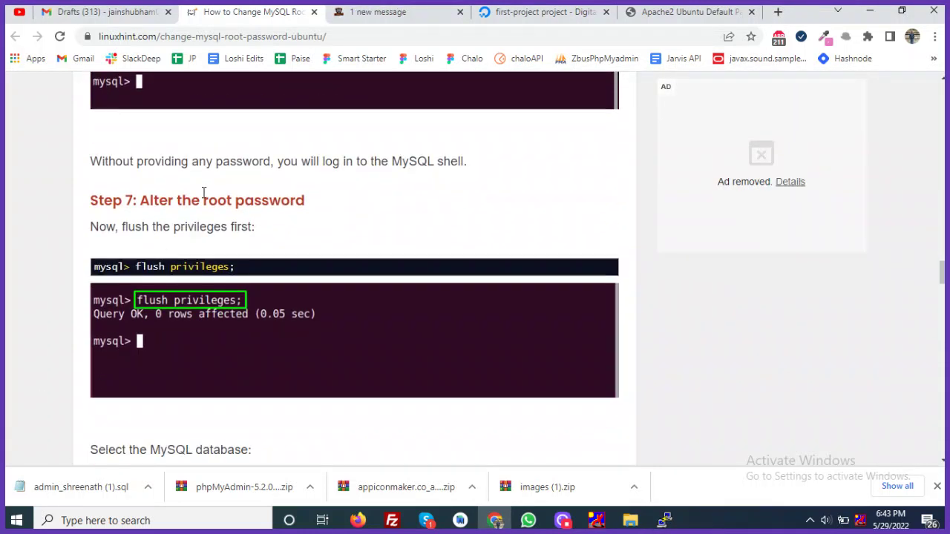
drag(135, 267, 235, 267)
key(ctrl+c)
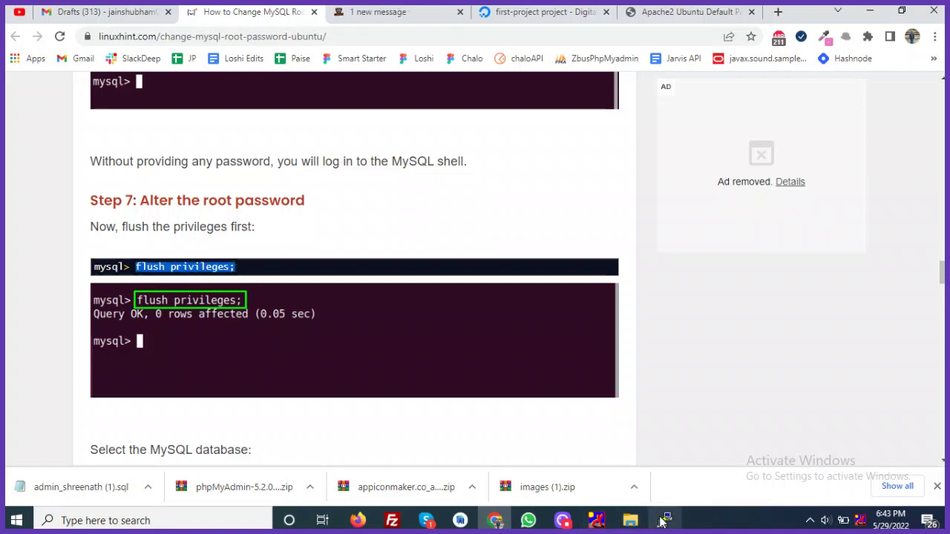
click(664, 521)
key(shift+Insert)
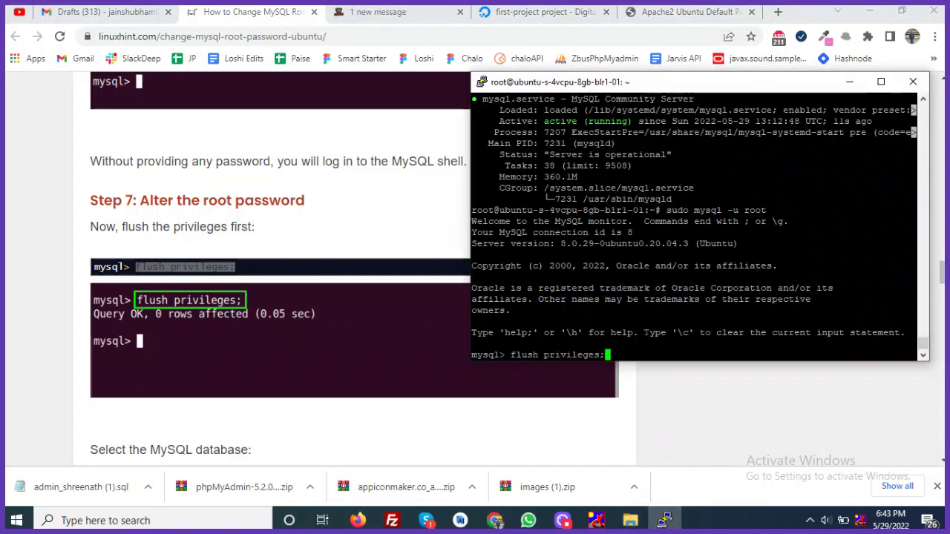
key(Return)
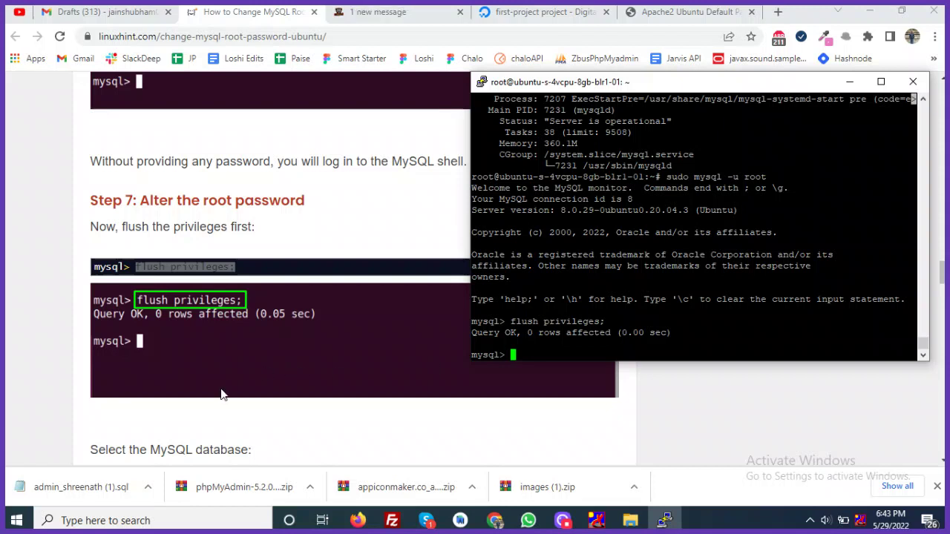
click(64, 397)
Switch to the mysql database with USE mysql, then copy the ALTER USER statement
scroll(64, 398, down, 3)
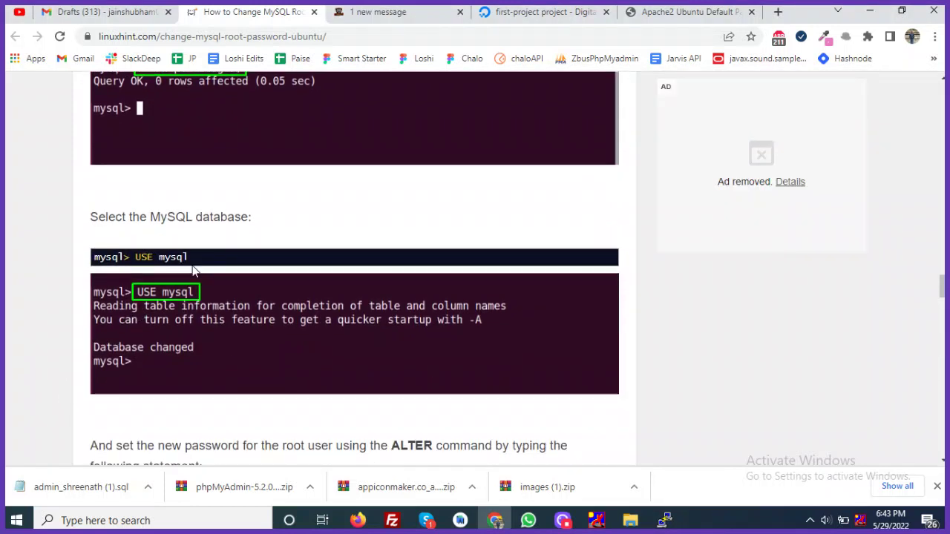
drag(190, 258, 135, 258)
key(ctrl+c)
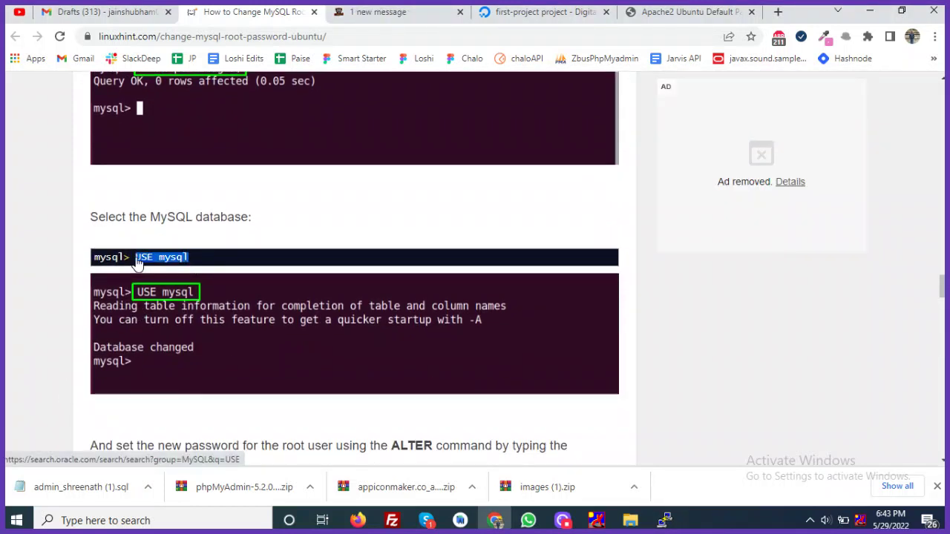
click(663, 523)
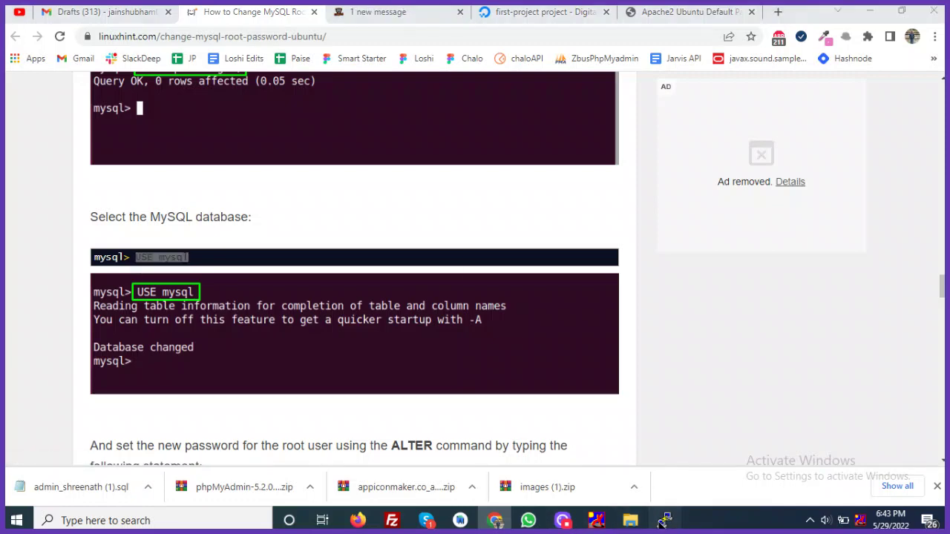
key(shift+Insert)
key(Return)
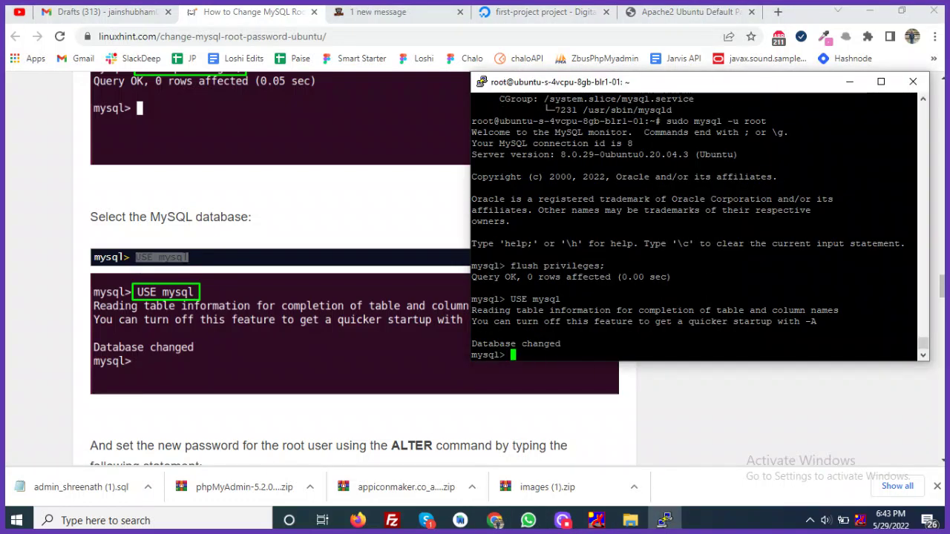
click(47, 444)
scroll(47, 444, down, 2)
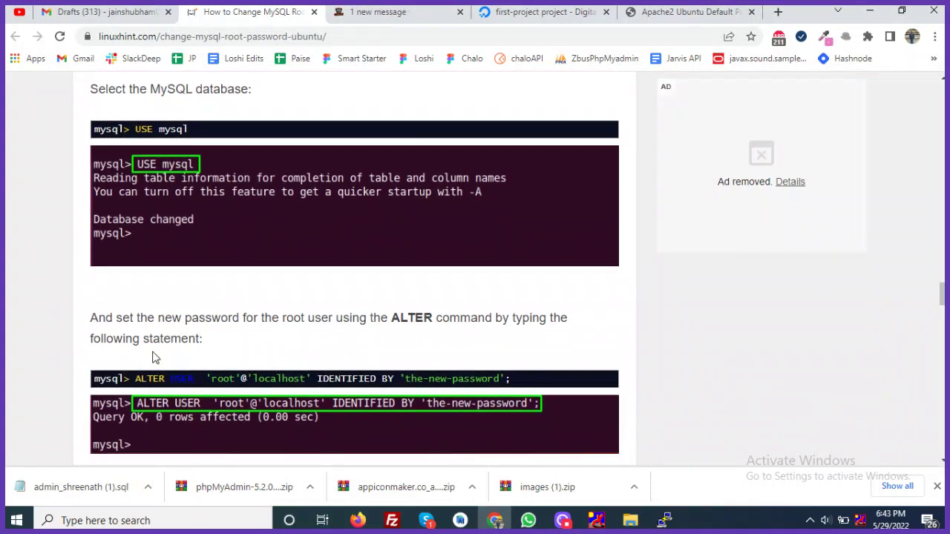
drag(135, 378, 514, 365)
key(ctrl+c)
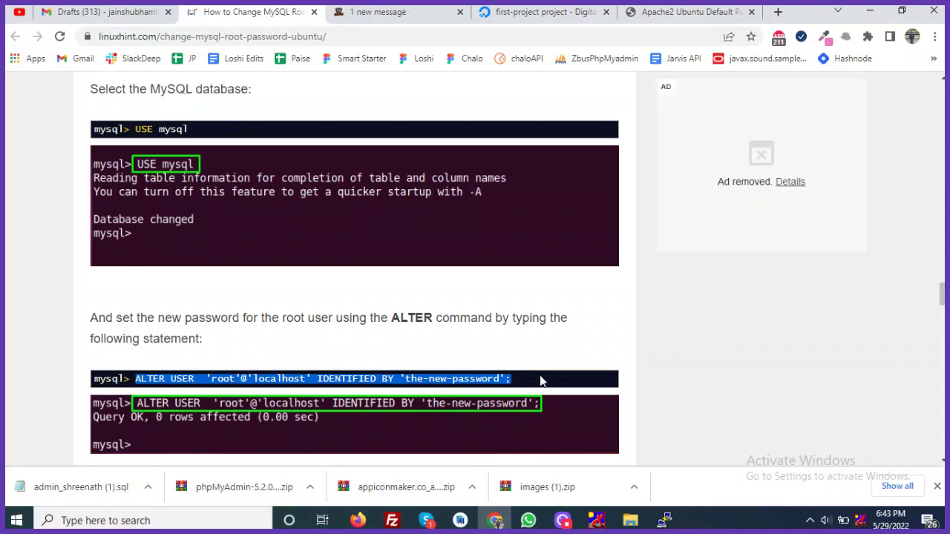
Replace 'the-new-password' in the ALTER USER statement with the new root password and run it in MySQL
double_click(861, 520)
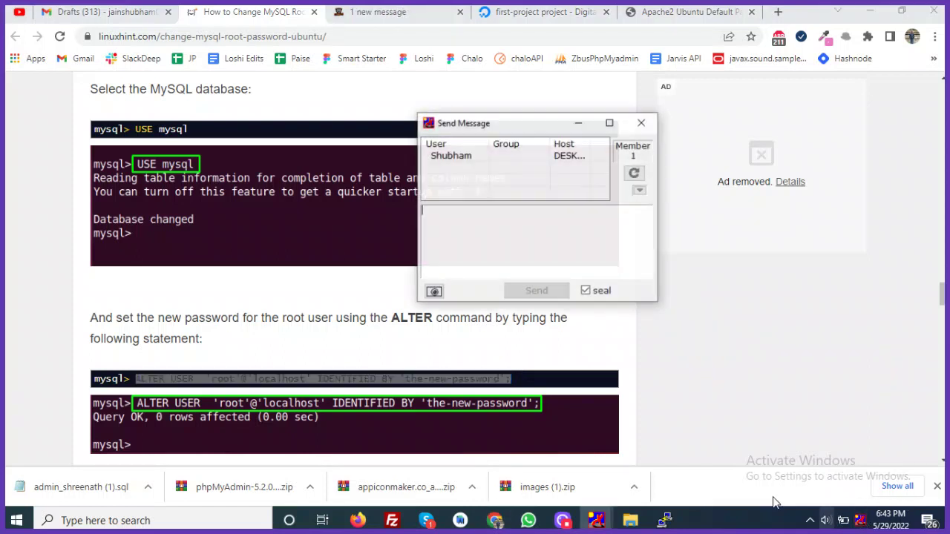
key(ctrl+v)
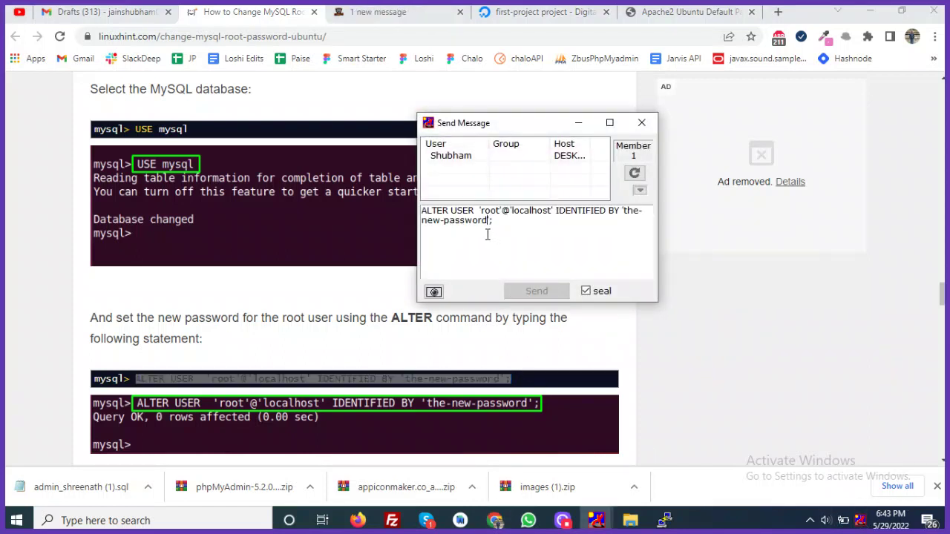
key(shift+Left)
key(shift+Left)
key(shift+Left)
key(shift+Left)
key(shift+Left)
key(shift+Left)
key(shift+Left)
key(shift+Left)
key(shift+Left)
key(shift+Left)
key(shift+Left)
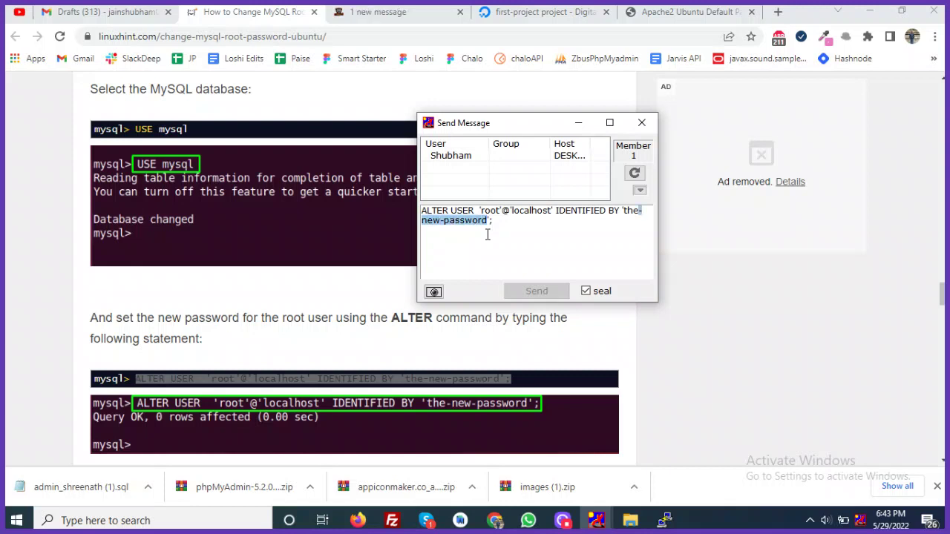
key(shift+Left)
key(shift+Left)
key(shift+Left)
key(BackSpace)
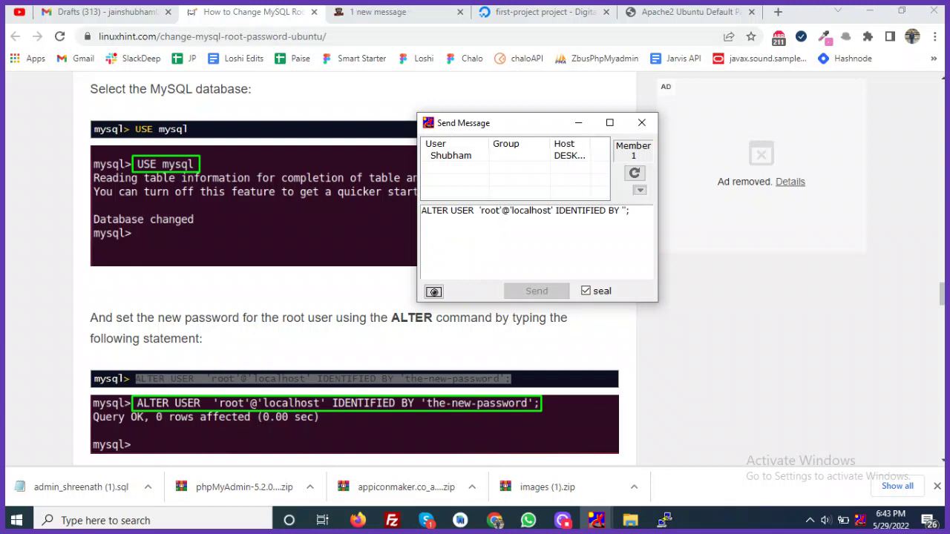
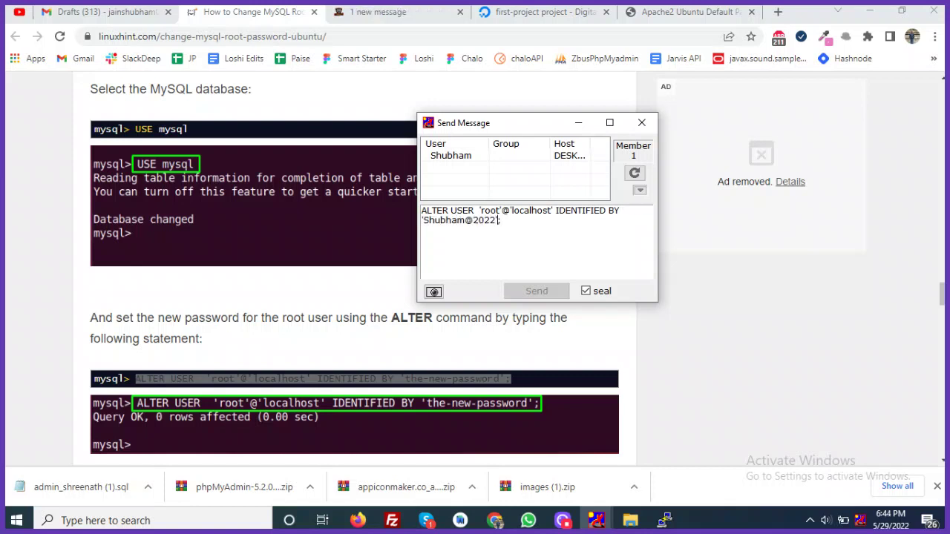
key(ctrl+a)
key(ctrl+c)
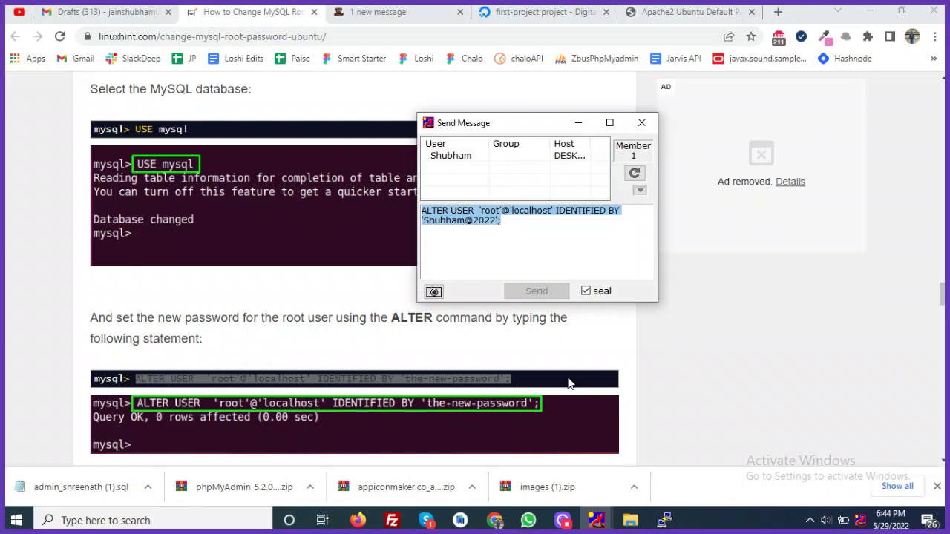
click(666, 520)
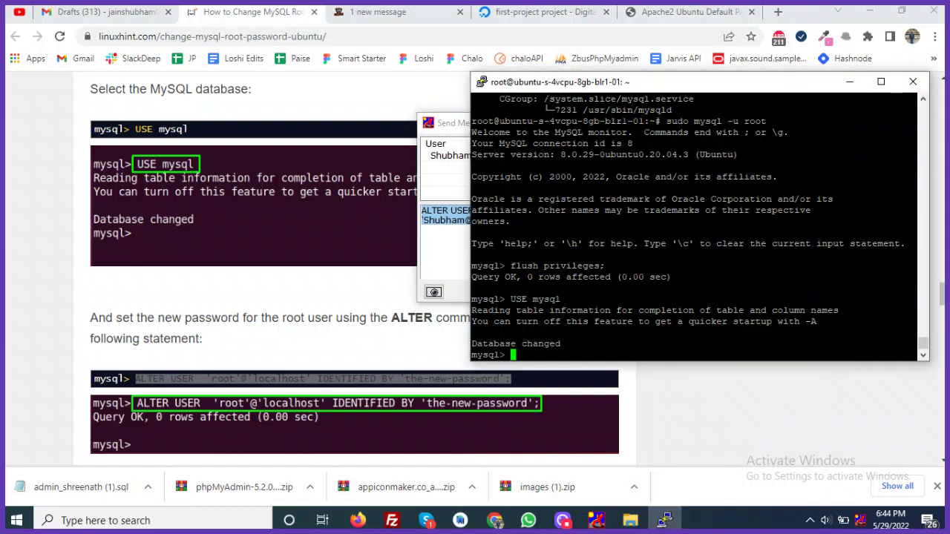
key(shift+Insert)
key(Return)
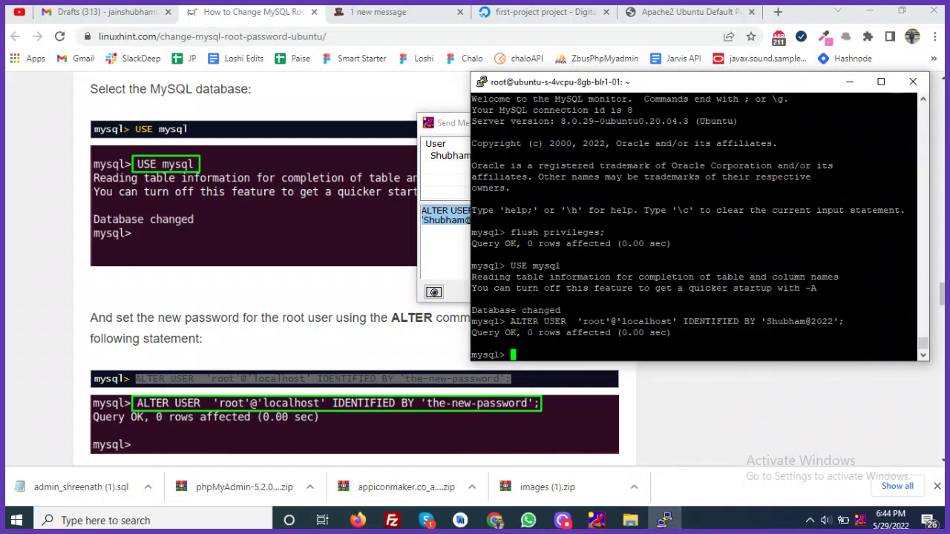
click(90, 397)
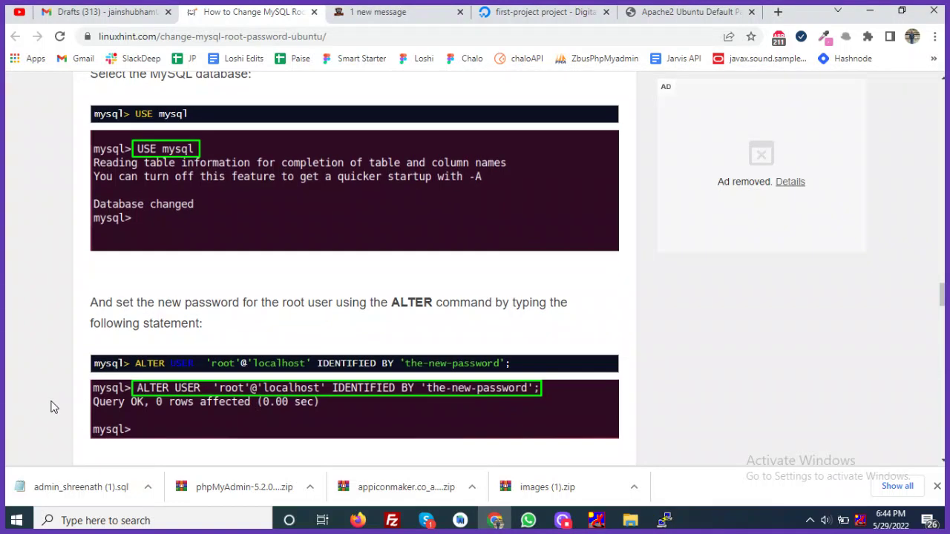
Leave the MySQL shell with quit;
scroll(60, 394, down, 5)
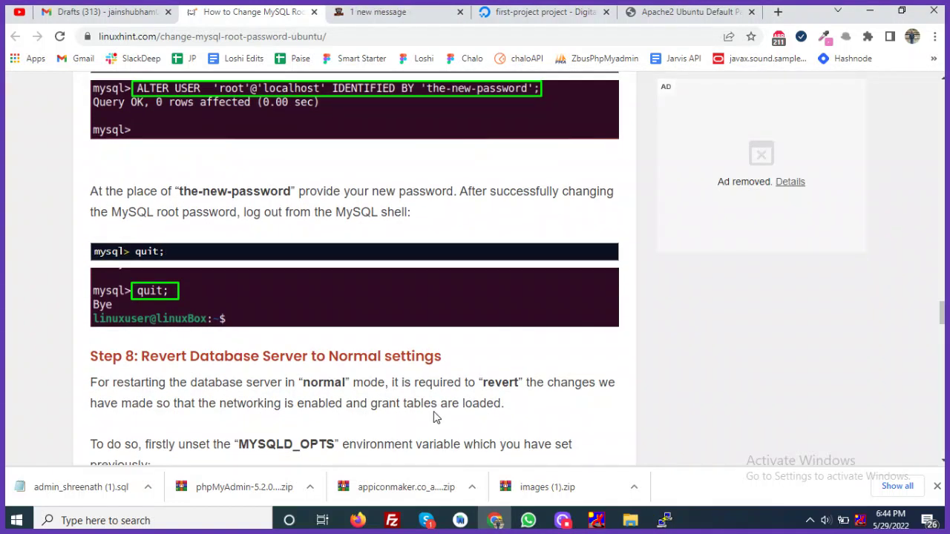
click(665, 521)
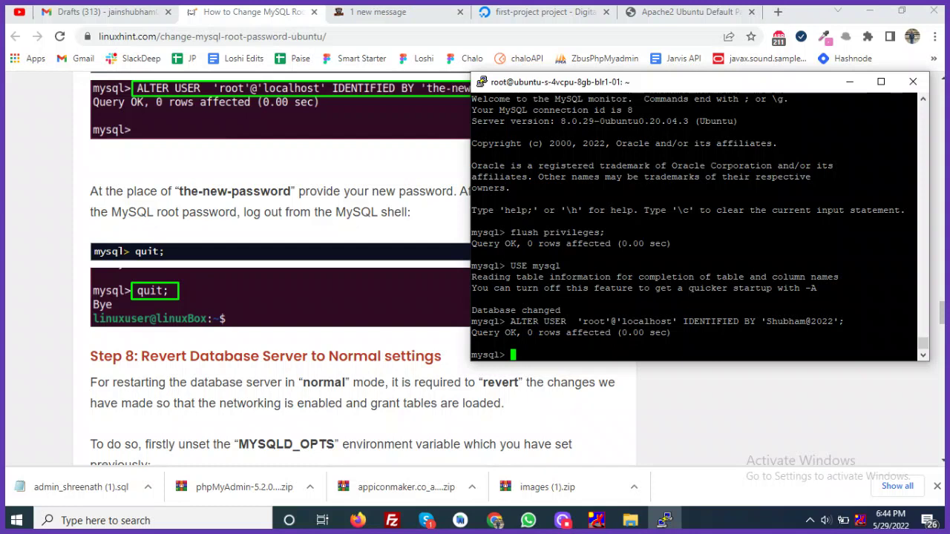
text(quit;)
key(Return)
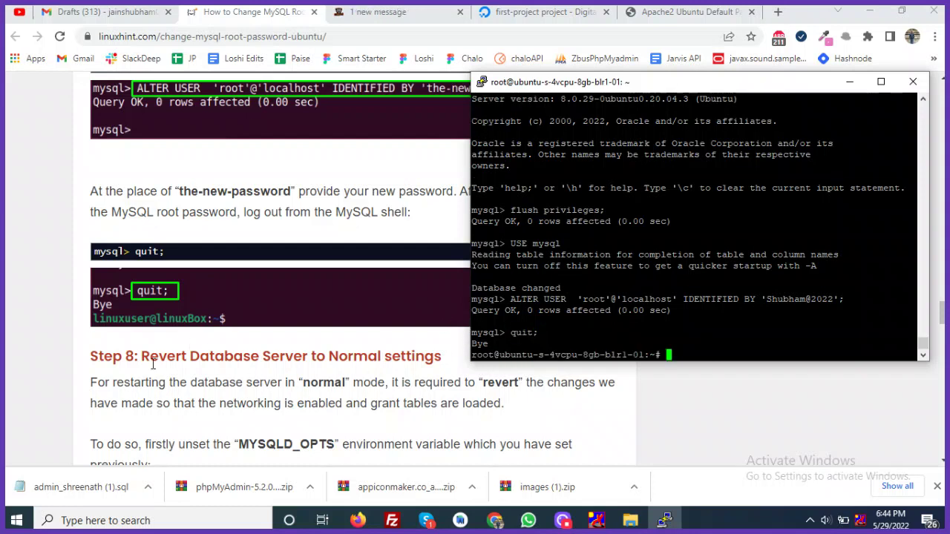
Run systemctl unset-environment MYSQLD_OPTS to clear the skip options
click(104, 420)
scroll(104, 420, down, 3)
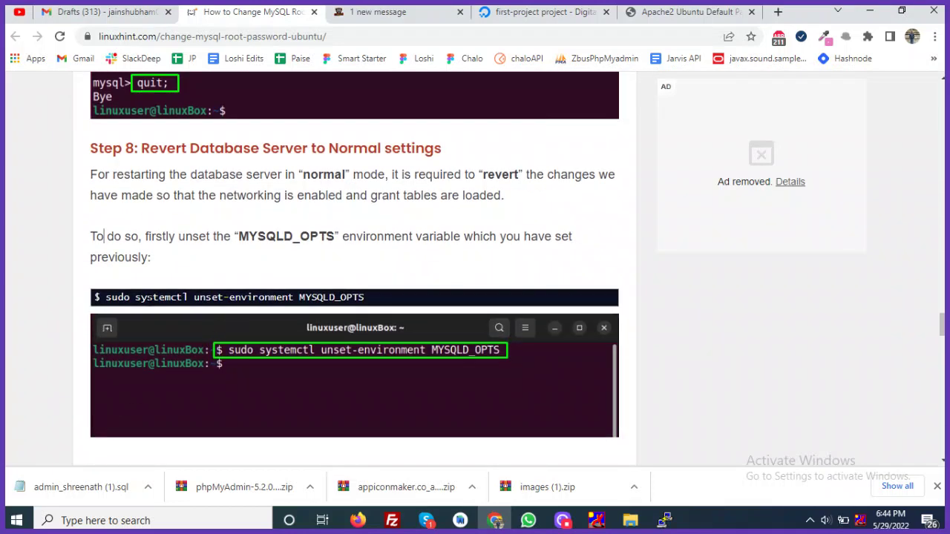
drag(106, 298, 369, 299)
key(super+c)
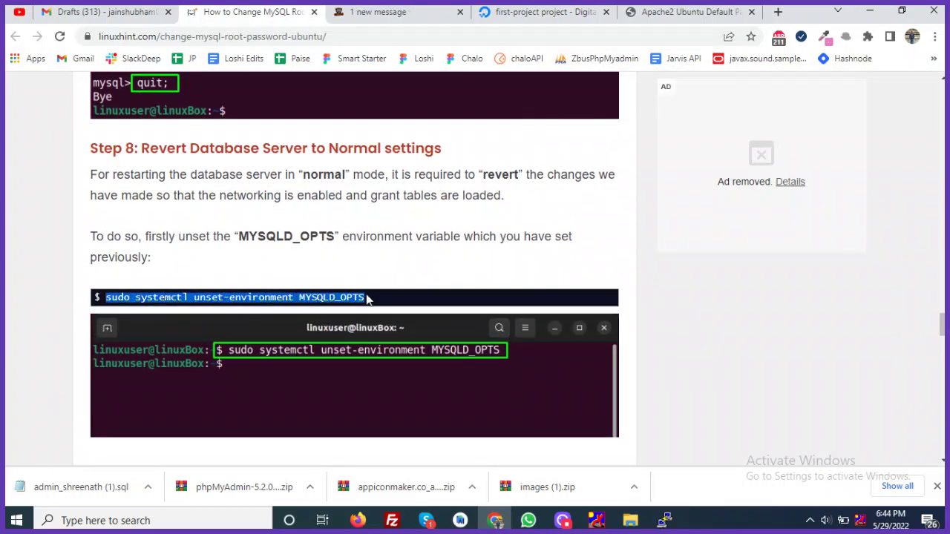
click(665, 519)
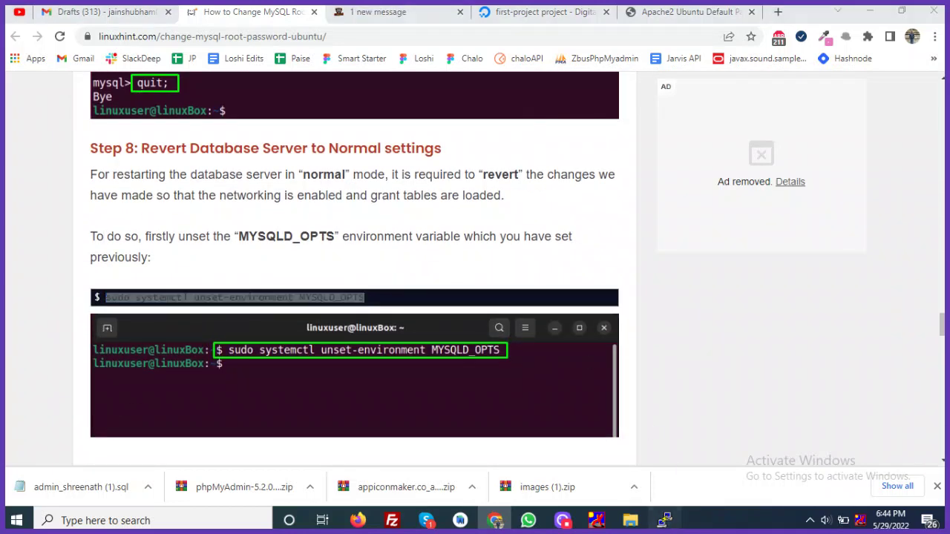
right_click(697, 351)
key(Return)
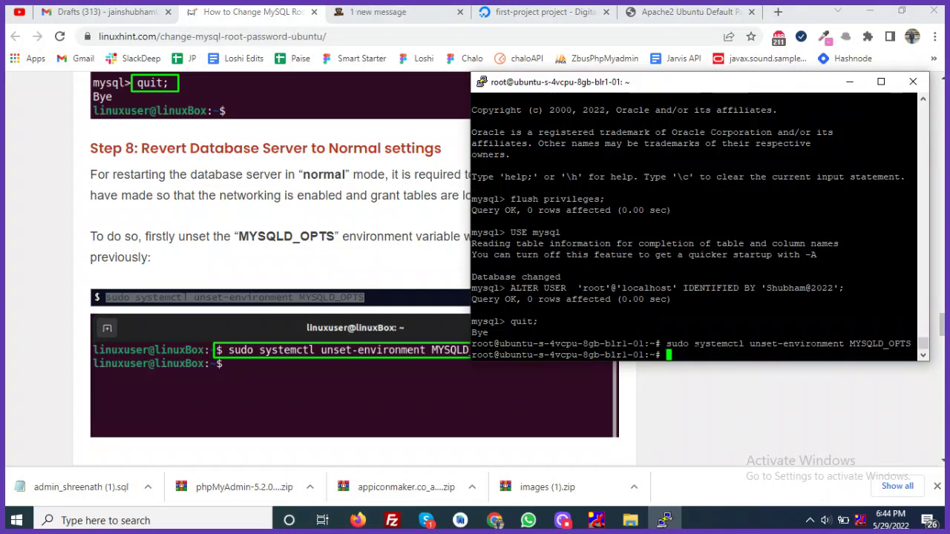
Revert the mysql service with systemctl revert mysql
click(47, 352)
scroll(47, 352, down, 4)
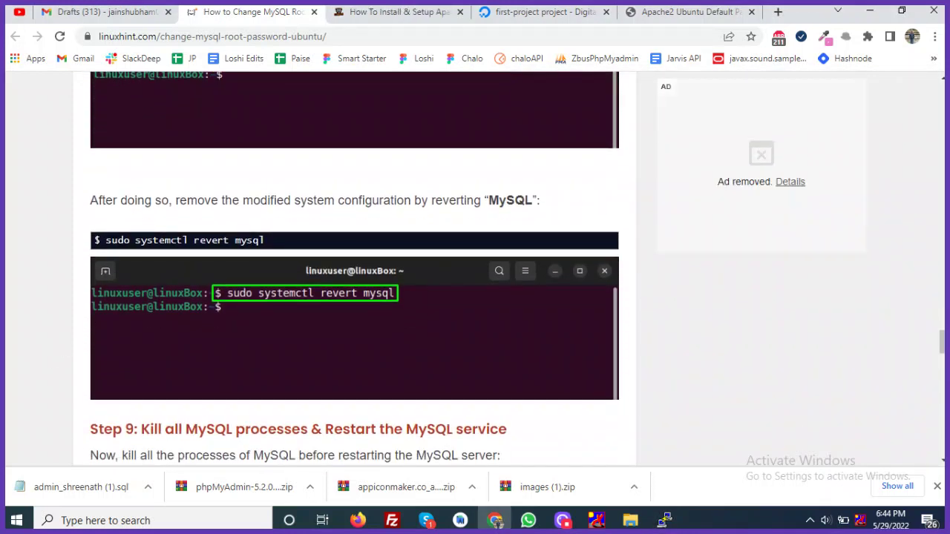
drag(106, 241, 279, 241)
key(super+c)
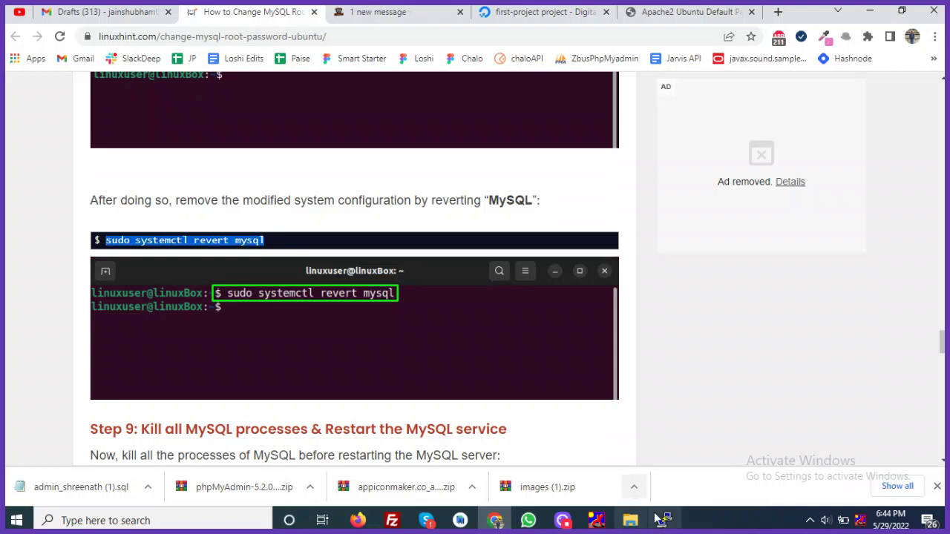
click(665, 520)
right_click(696, 323)
key(Return)
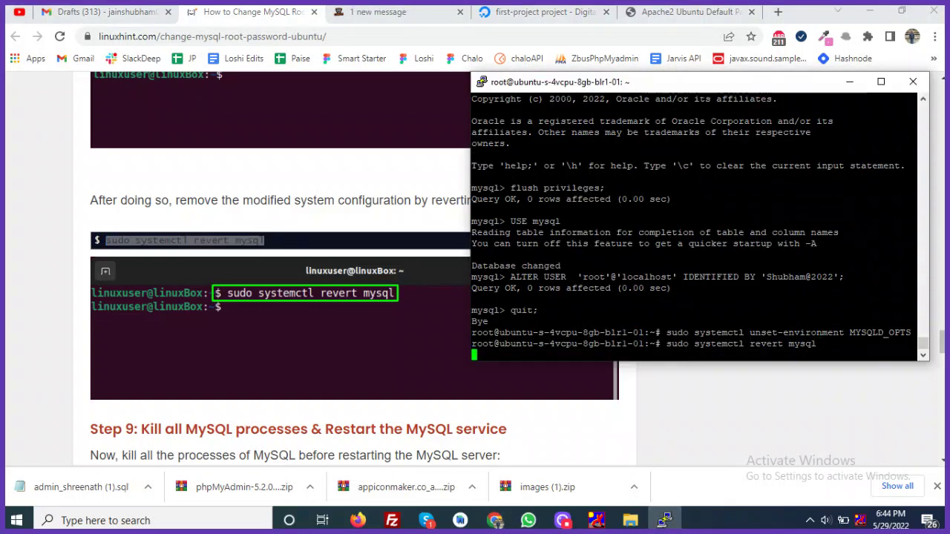
Stop all MySQL processes with killall -u mysql
click(56, 419)
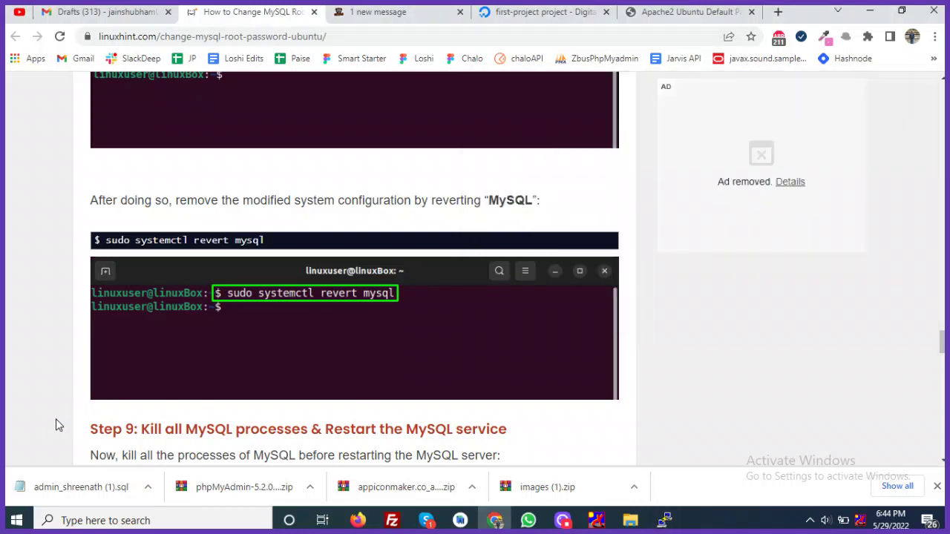
scroll(56, 418, down, 3)
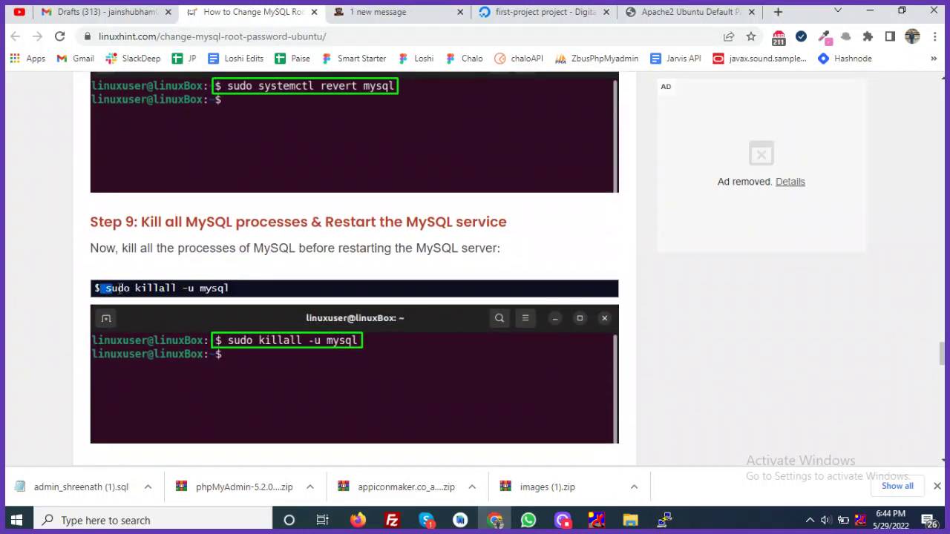
drag(119, 288, 239, 283)
key(ctrl+c)
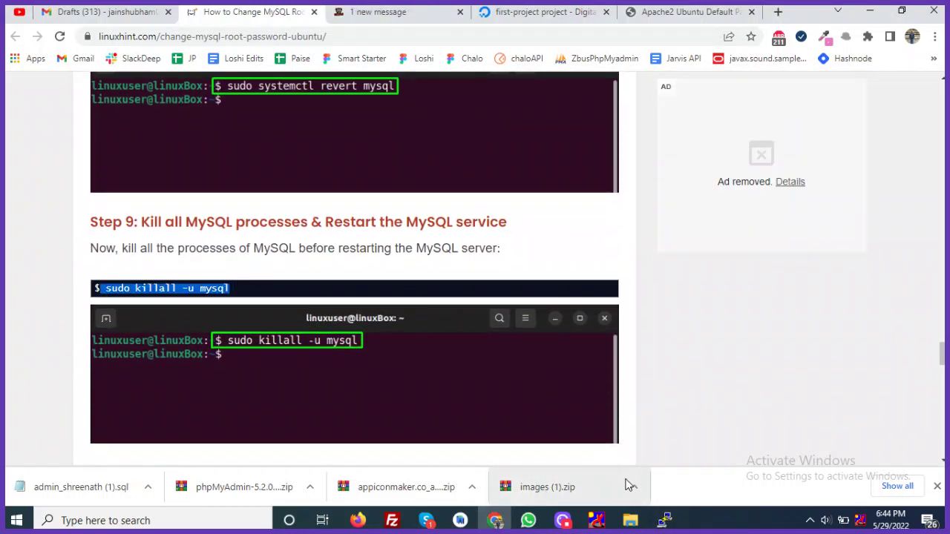
click(664, 520)
key(shift+Insert)
key(Return)
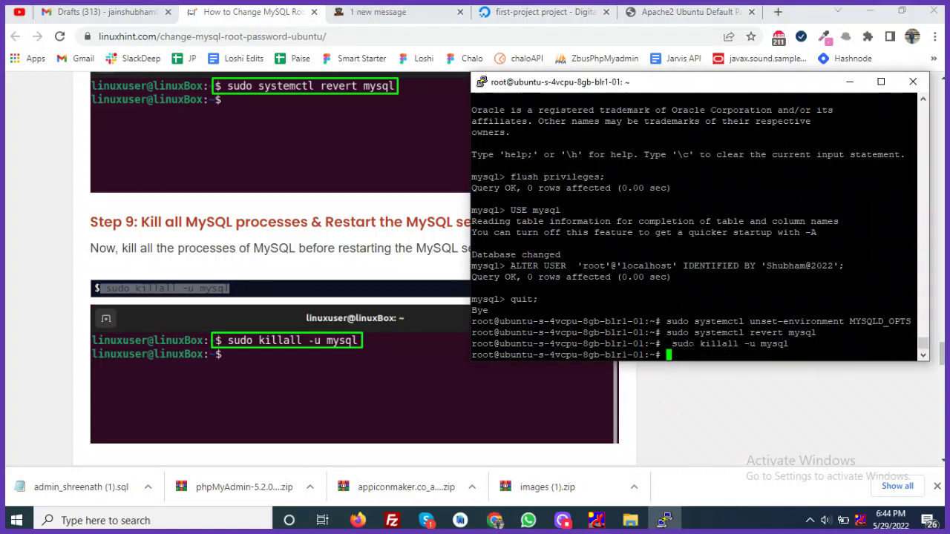
Restart MySQL with systemctl restart mysql.service
click(52, 385)
scroll(53, 386, down, 5)
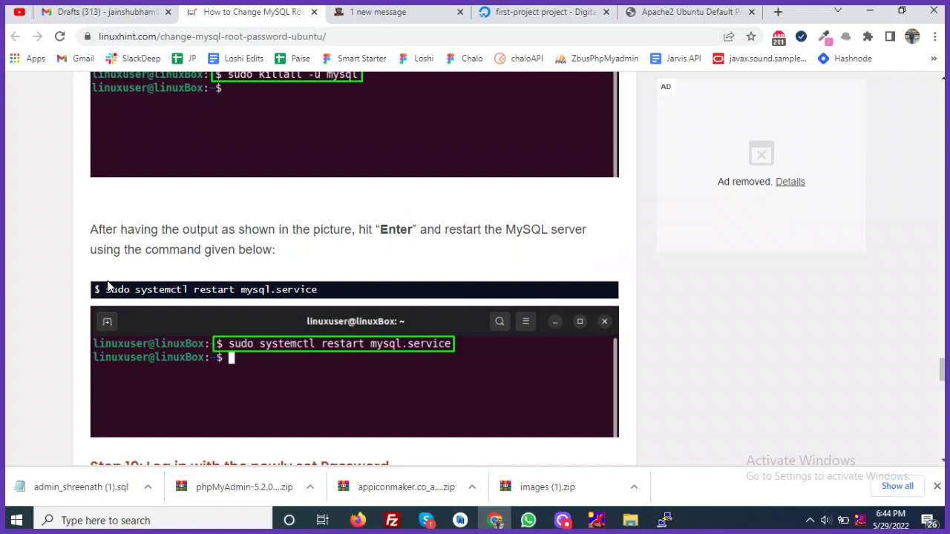
drag(106, 287, 357, 275)
key(super+c)
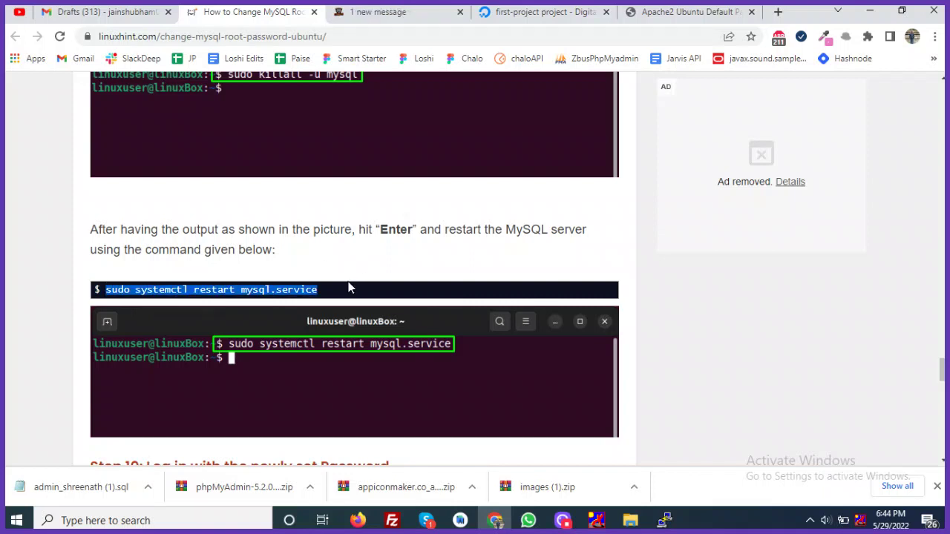
click(664, 521)
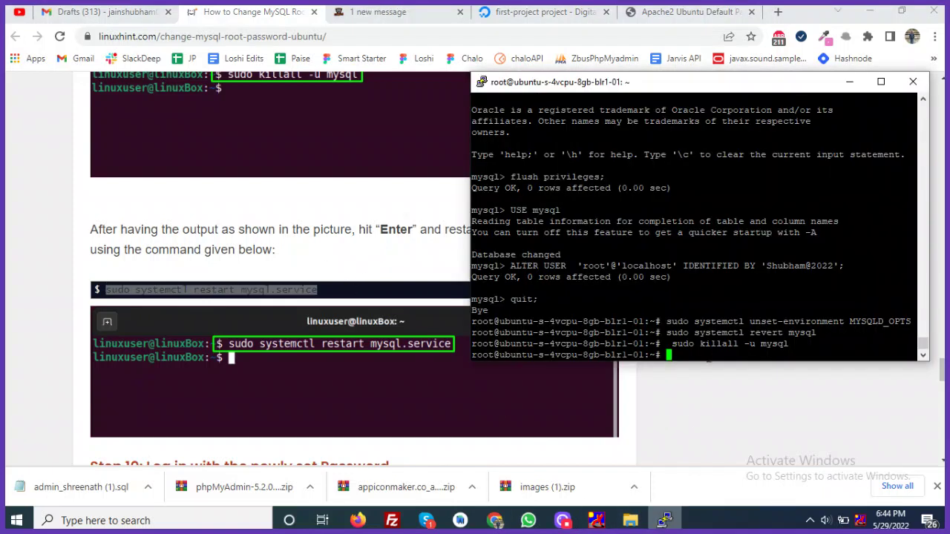
right_click(722, 334)
key(Return)
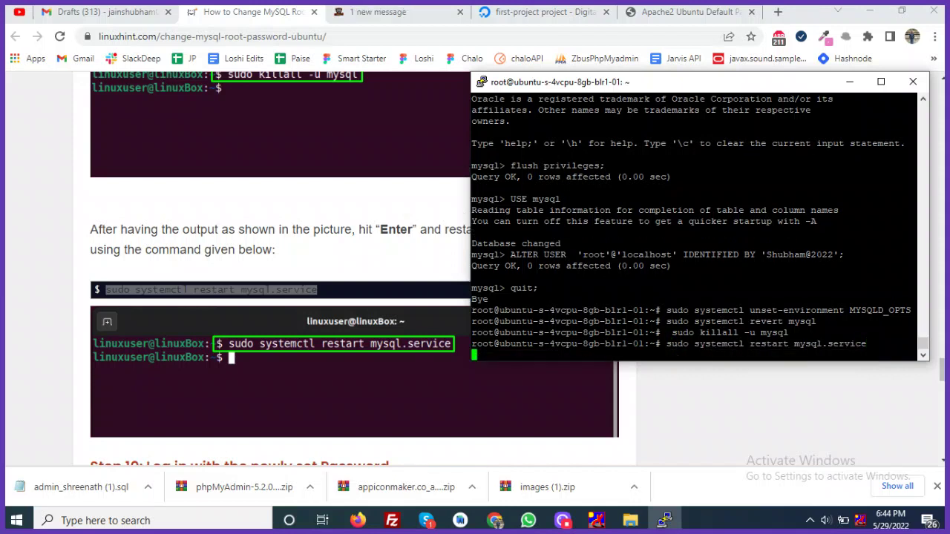
click(52, 414)
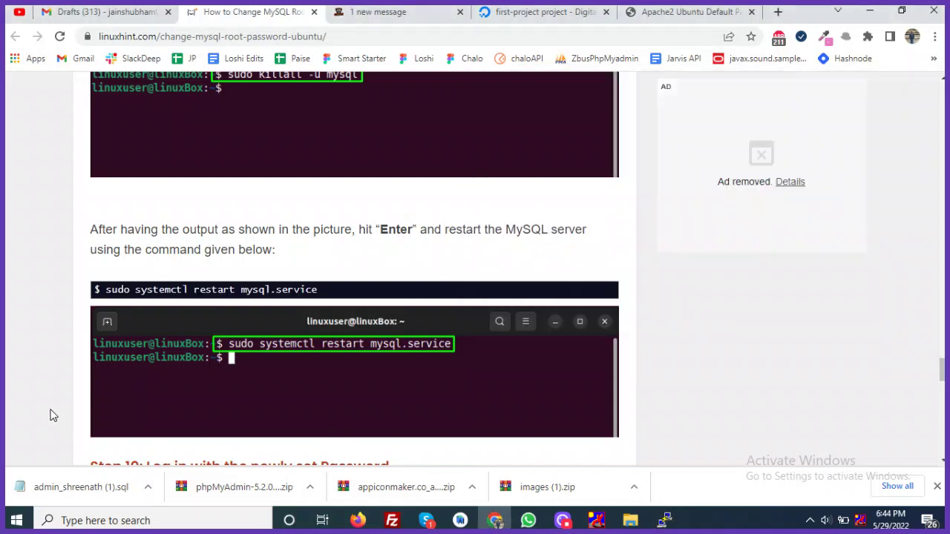
scroll(52, 413, down, 3)
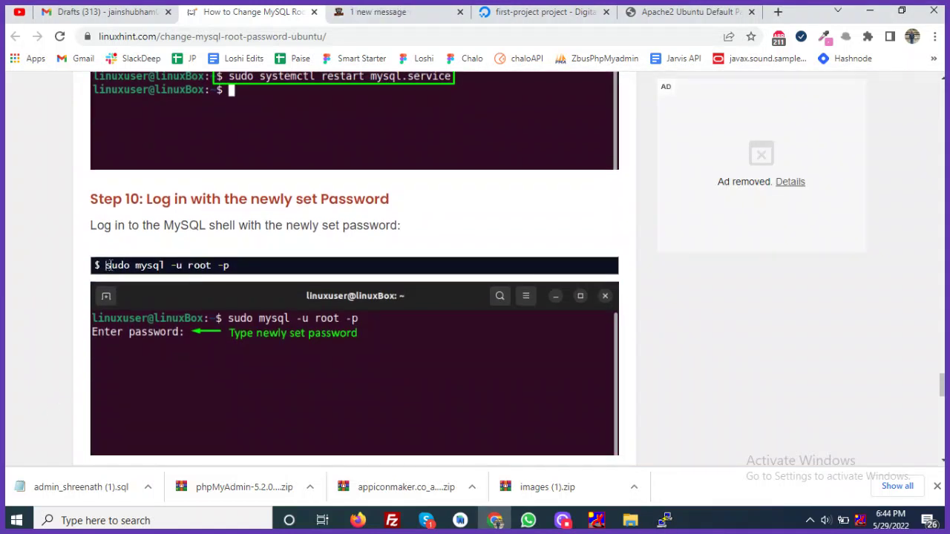
Log in with sudo mysql -u root -p, pasting the new root password from the saved message
drag(106, 265, 254, 275)
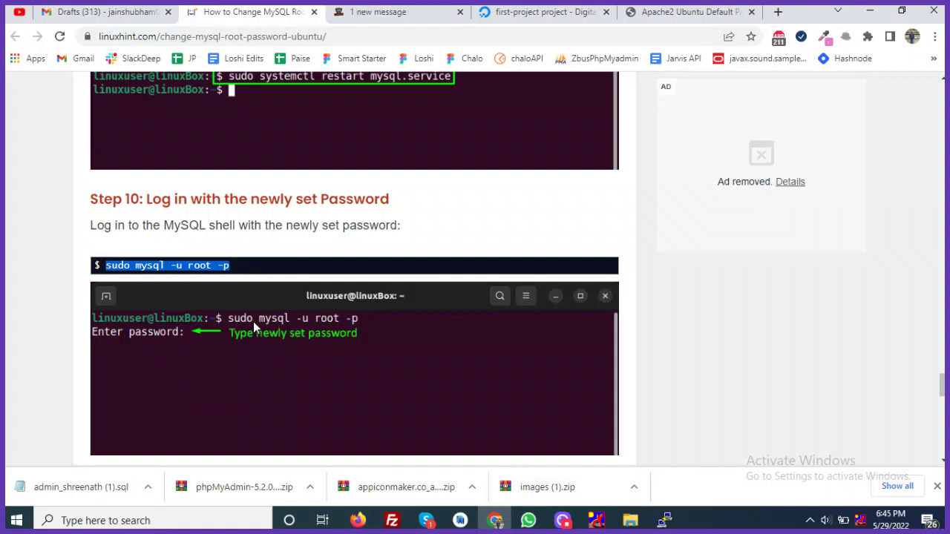
click(664, 522)
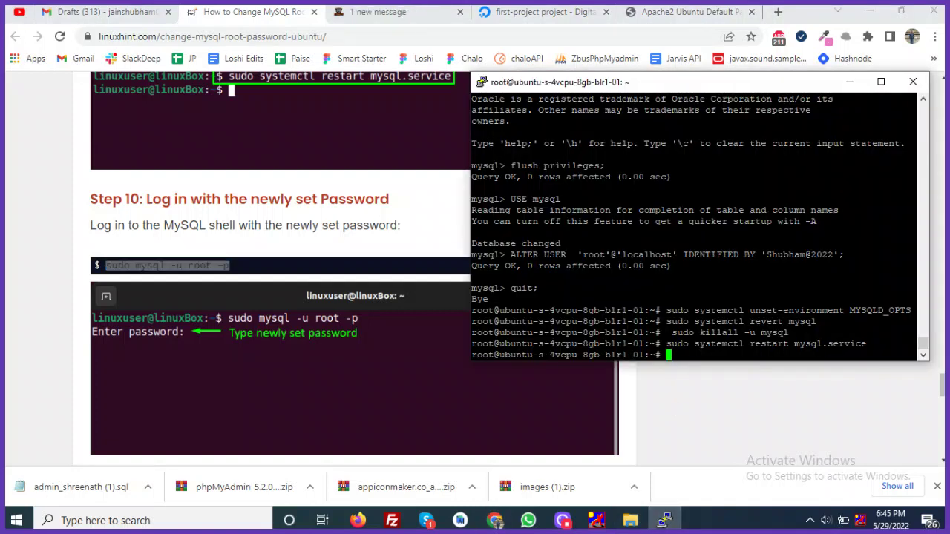
text(sudo mysql -u root -p)
key(Return)
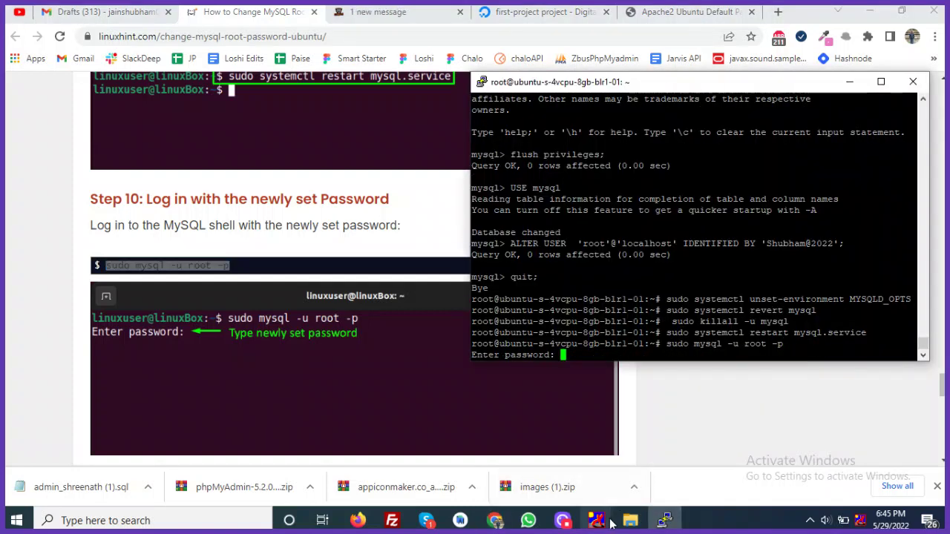
mouse_move(602, 521)
click(654, 456)
click(504, 219)
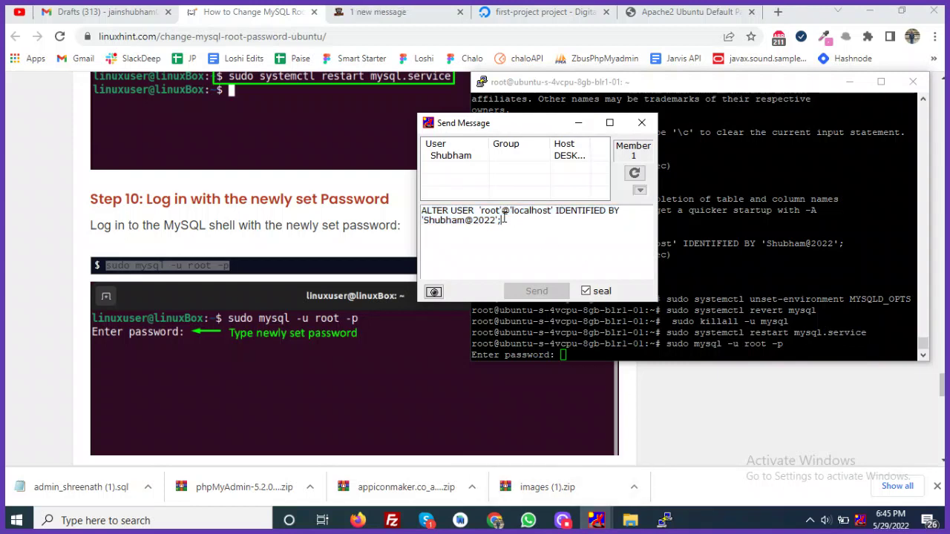
key(shift+Left)
key(shift+Left)
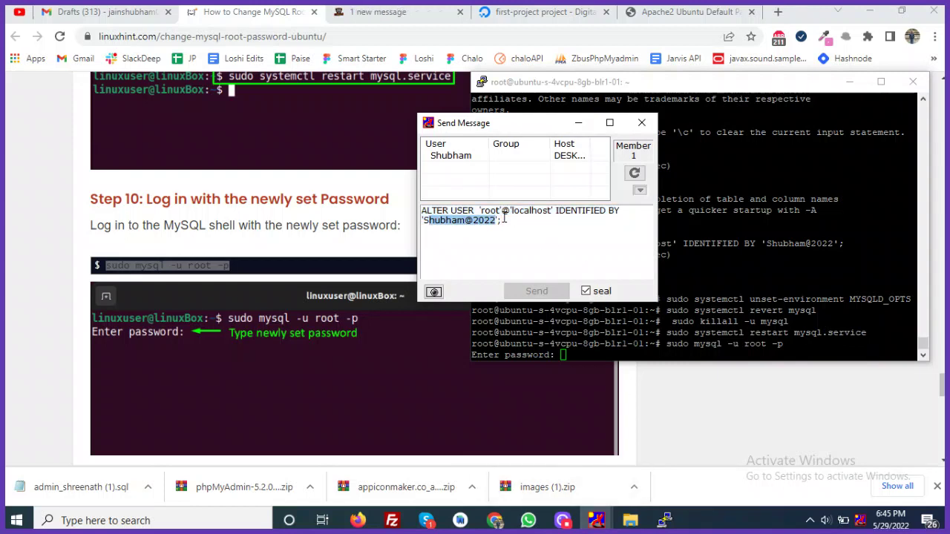
key(ctrl+c)
click(696, 299)
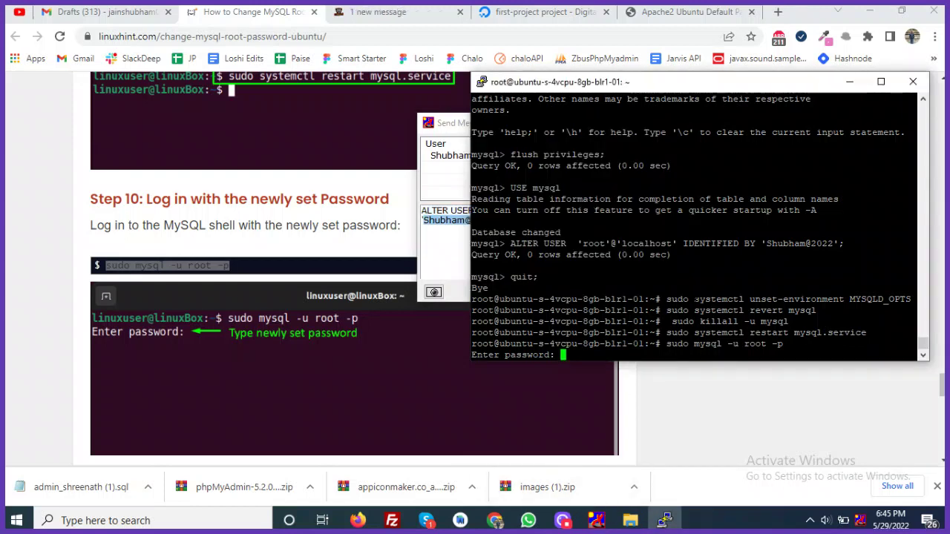
right_click(697, 299)
key(Return)
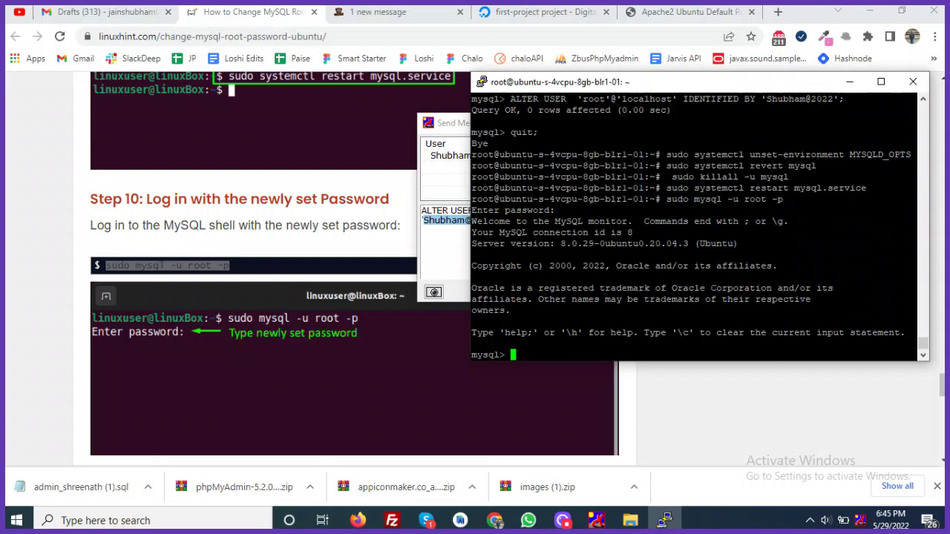
Compare the login output with the tutorial, then quit the MySQL shell
click(55, 398)
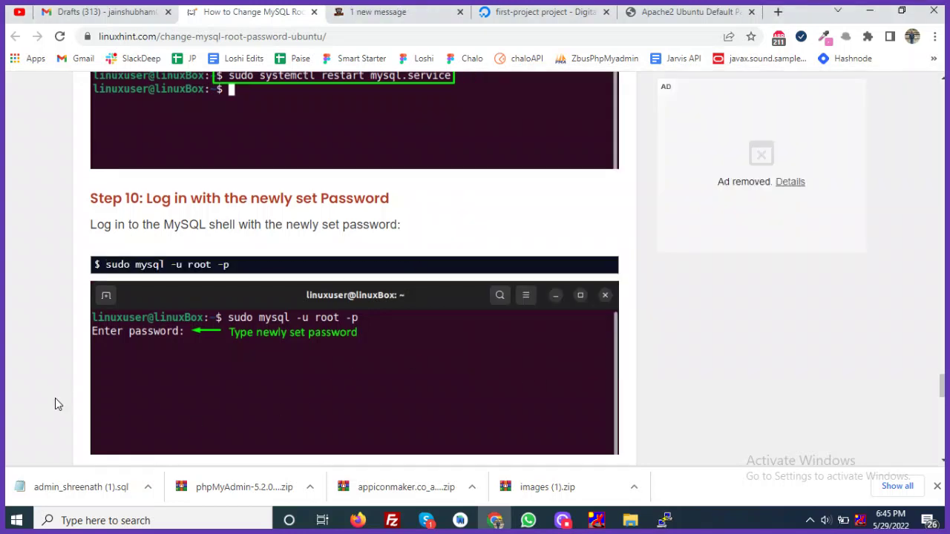
scroll(54, 398, down, 5)
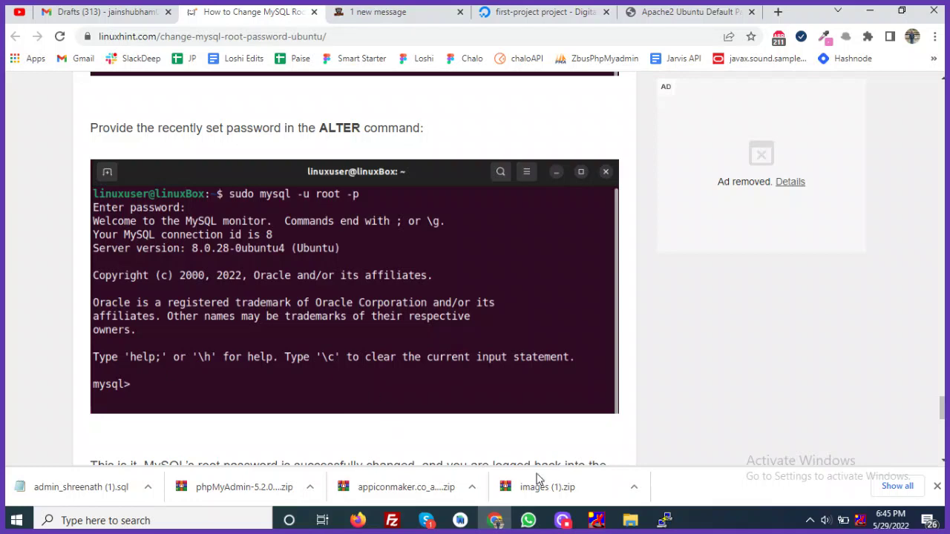
click(665, 520)
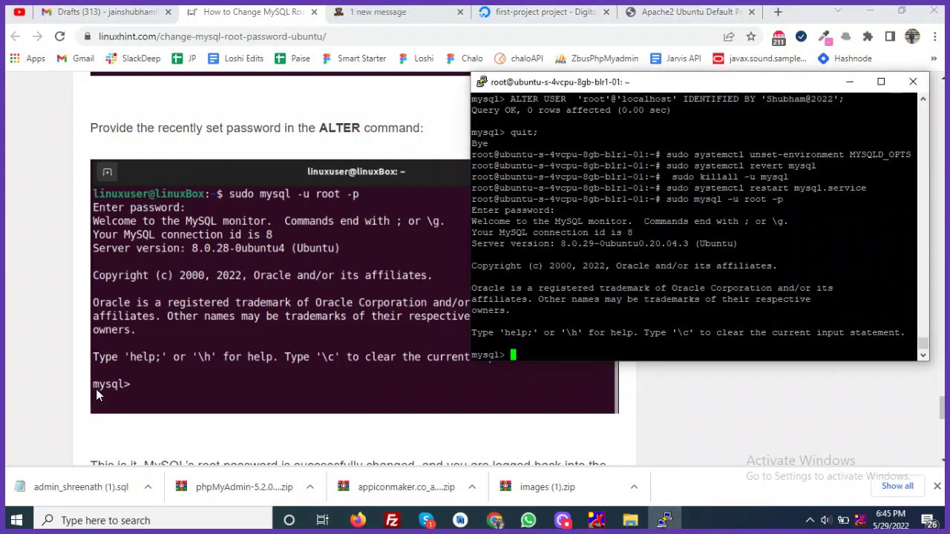
click(24, 428)
scroll(24, 427, down, 4)
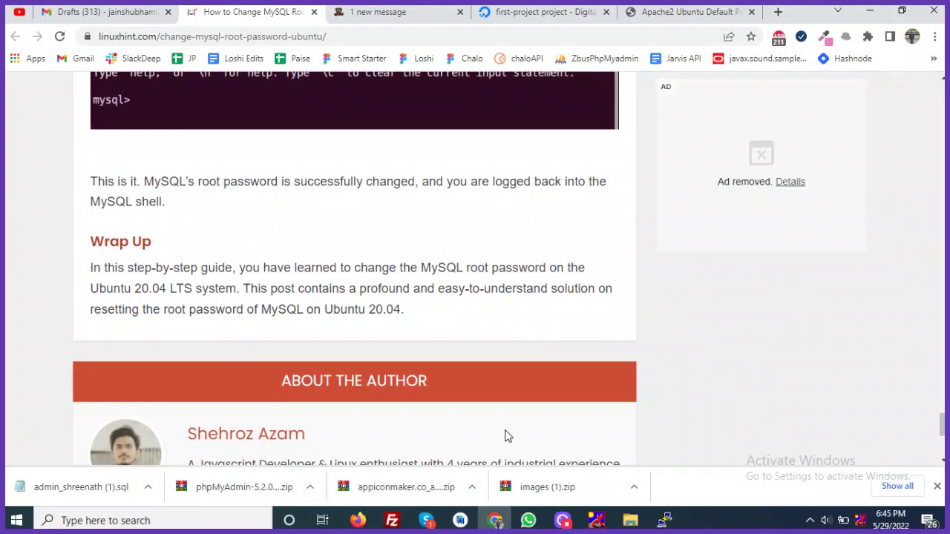
click(665, 521)
text(q)
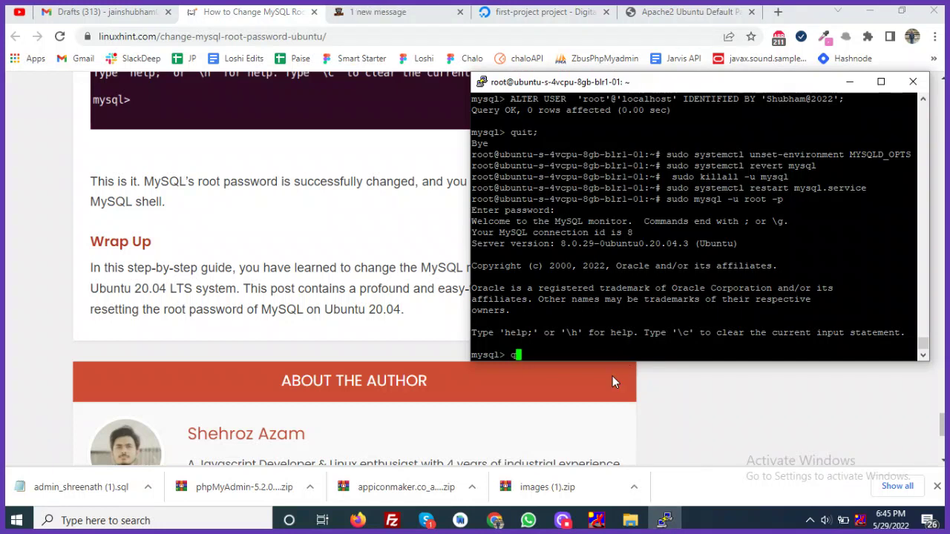
text(uit)
key(Return)
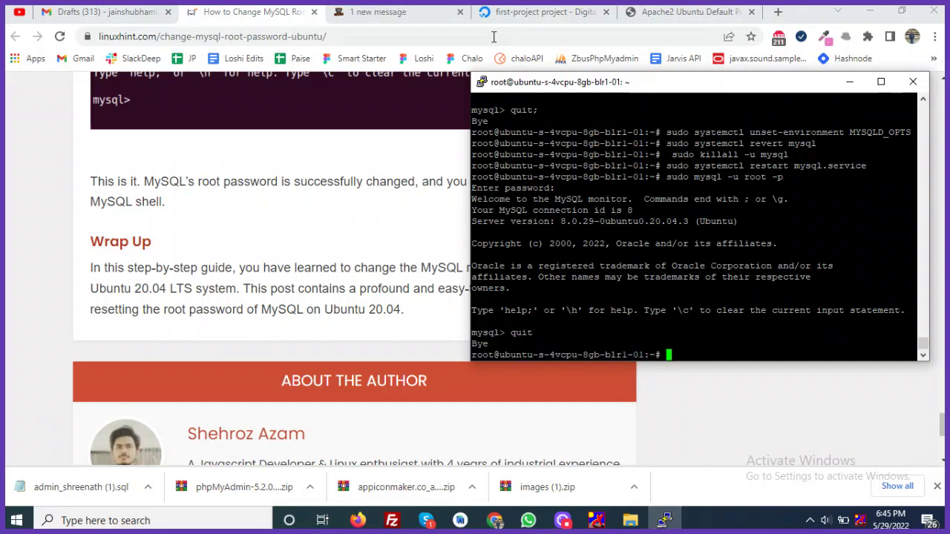
click(494, 36)
click(386, 12)
Install PHP with libapache2-mod-php and php-mysql, answering Y to proceed
scroll(282, 374, down, 3)
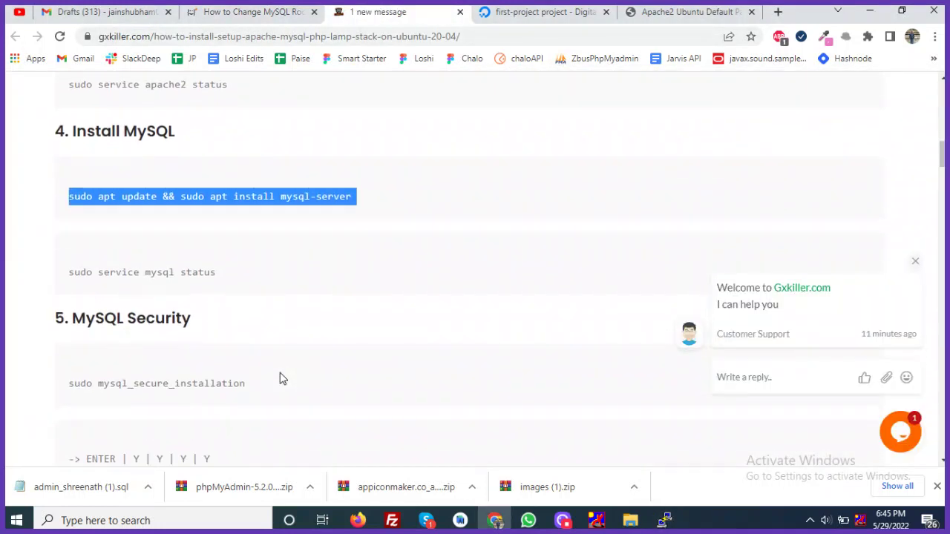
scroll(283, 378, down, 5)
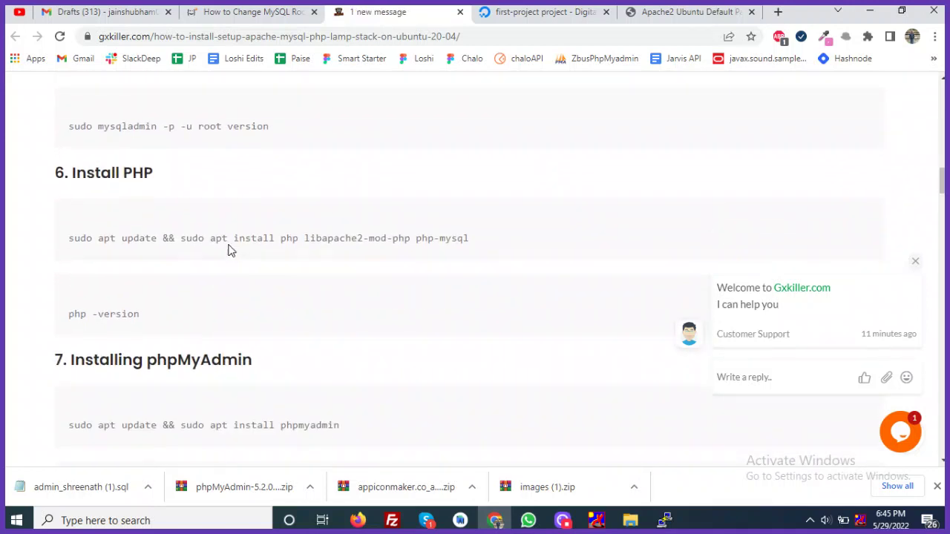
drag(133, 172, 77, 173)
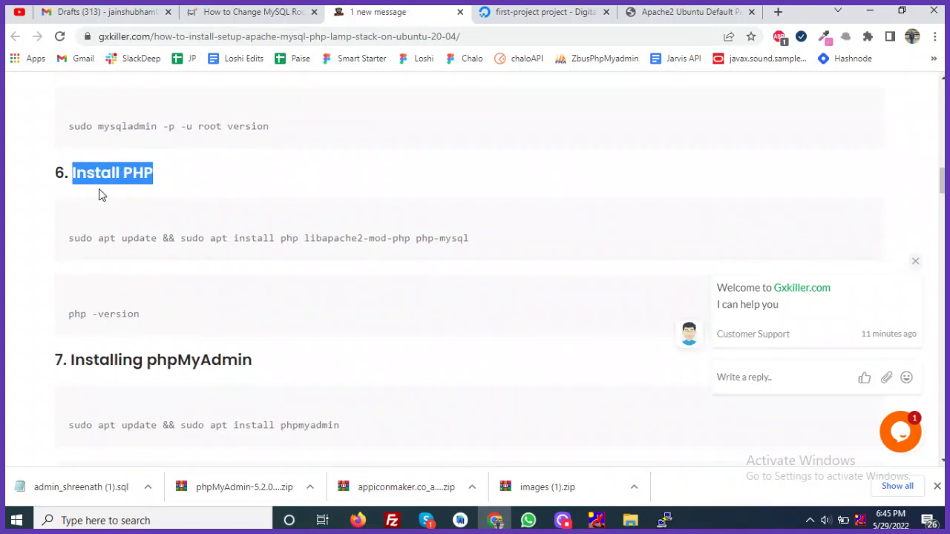
triple_click(210, 244)
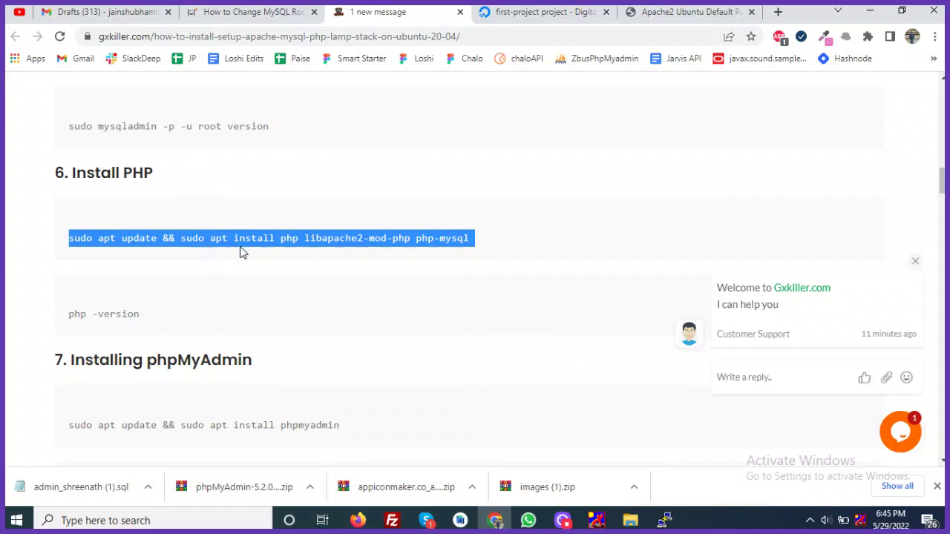
click(664, 520)
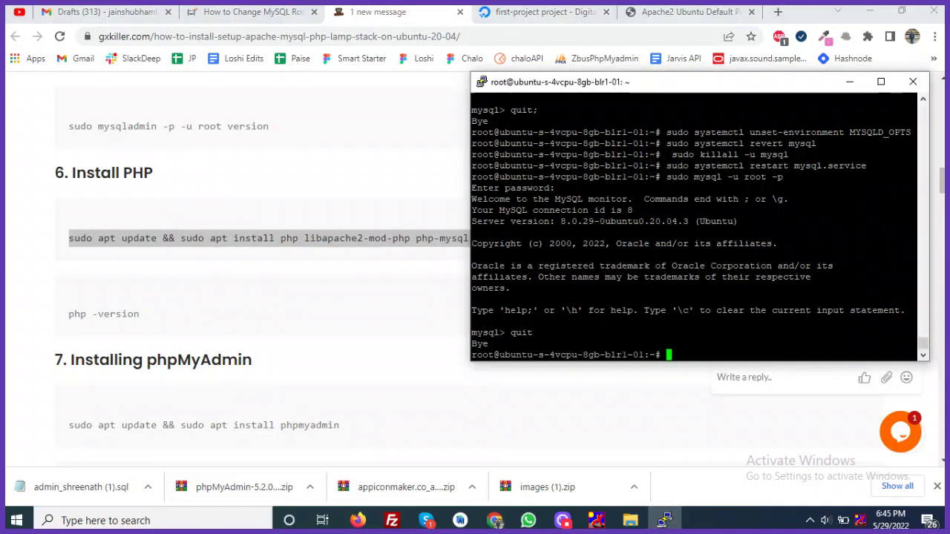
key(shift+Insert)
key(Return)
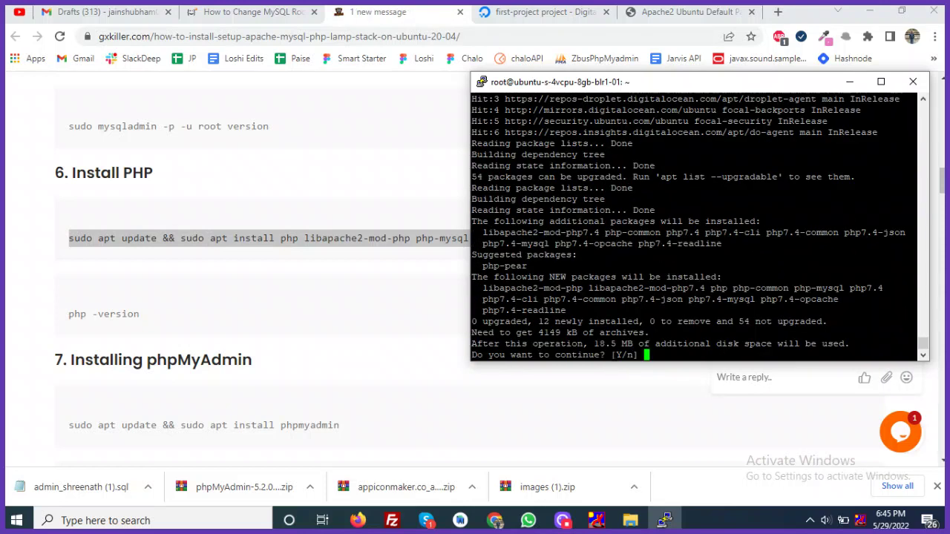
text(Y)
key(Return)
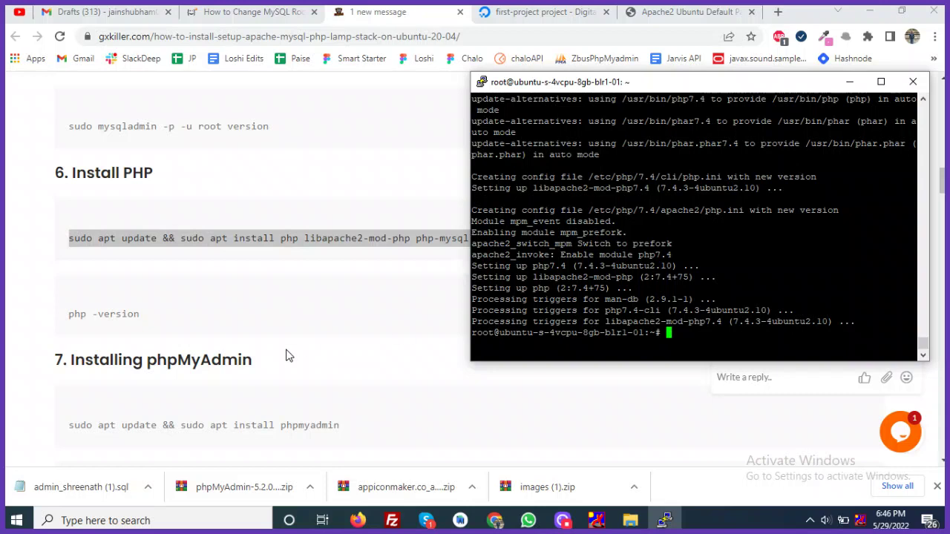
Run php -version and verify PHP 7.4.3 is installed
click(105, 314)
double_click(106, 314)
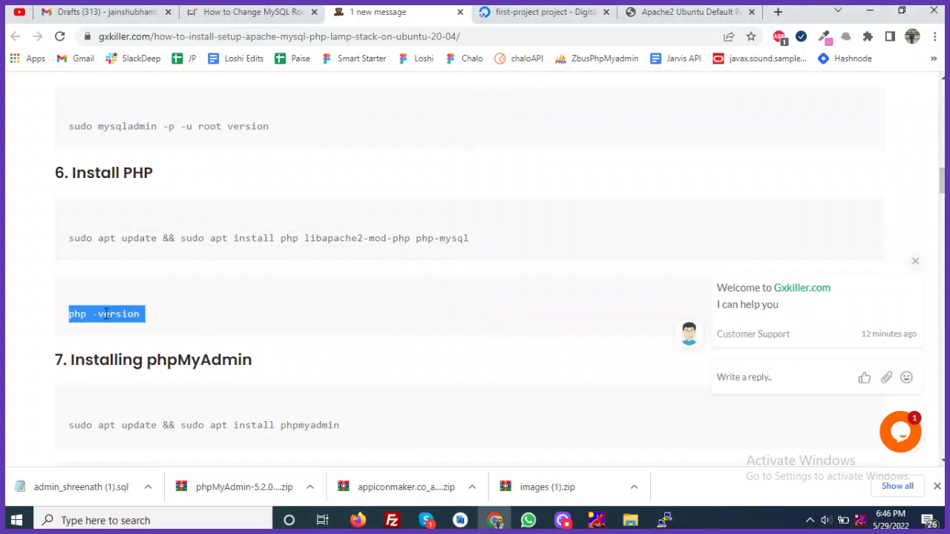
click(664, 520)
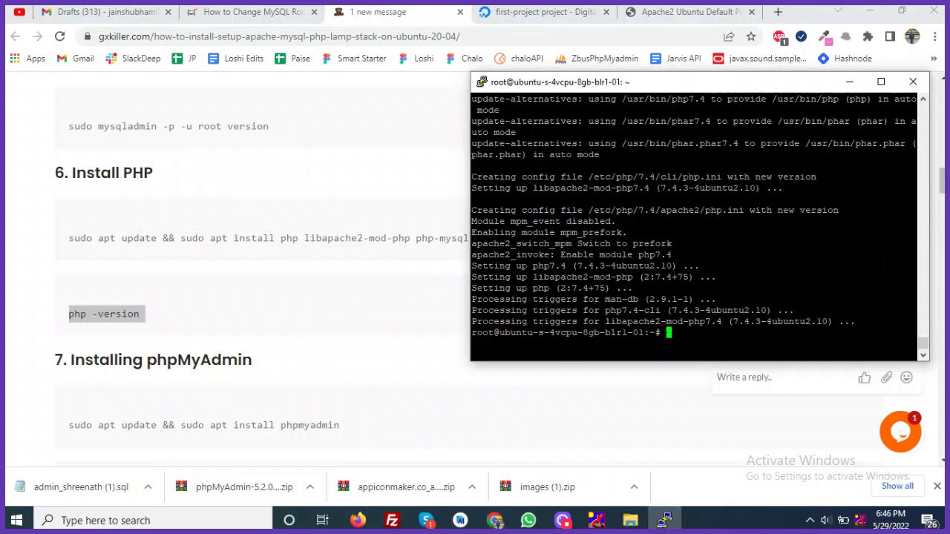
text(php -version)
key(Return)
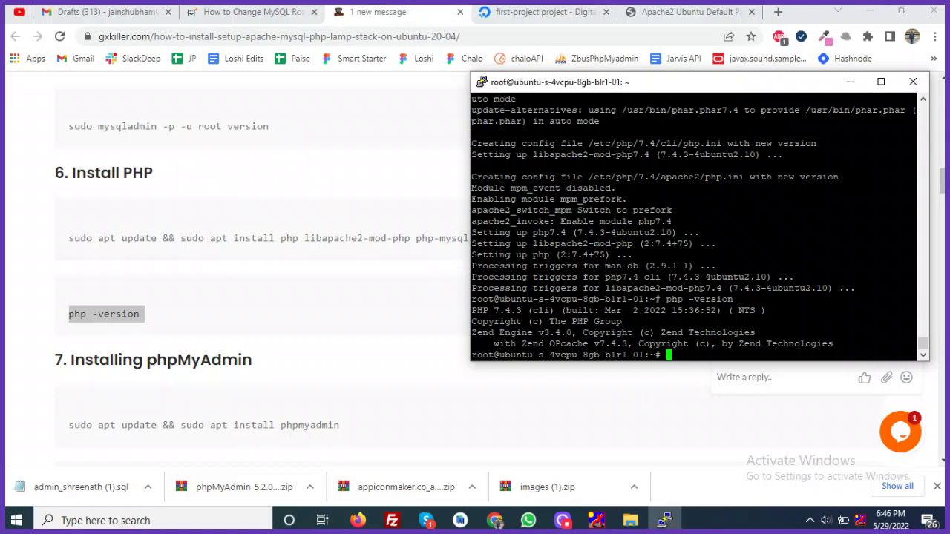
drag(522, 310, 496, 311)
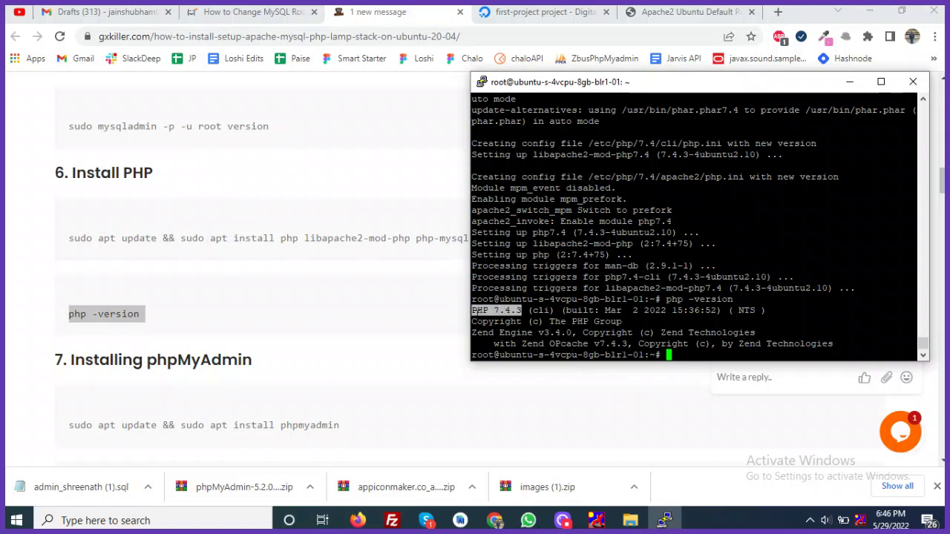
click(222, 411)
scroll(220, 320, down, 2)
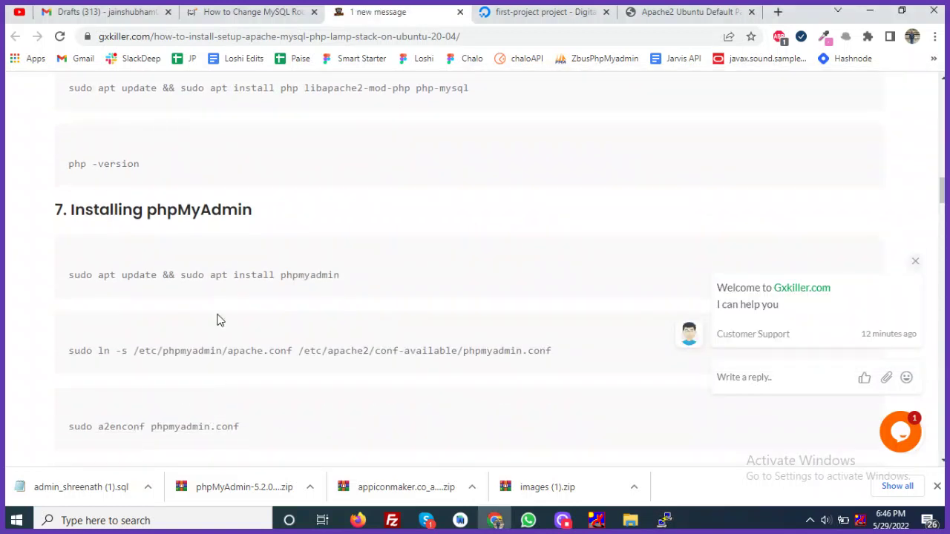
Run sudo apt install phpmyadmin, answer Y, select apache2 and accept dbconfig-common setup
triple_click(213, 209)
triple_click(81, 276)
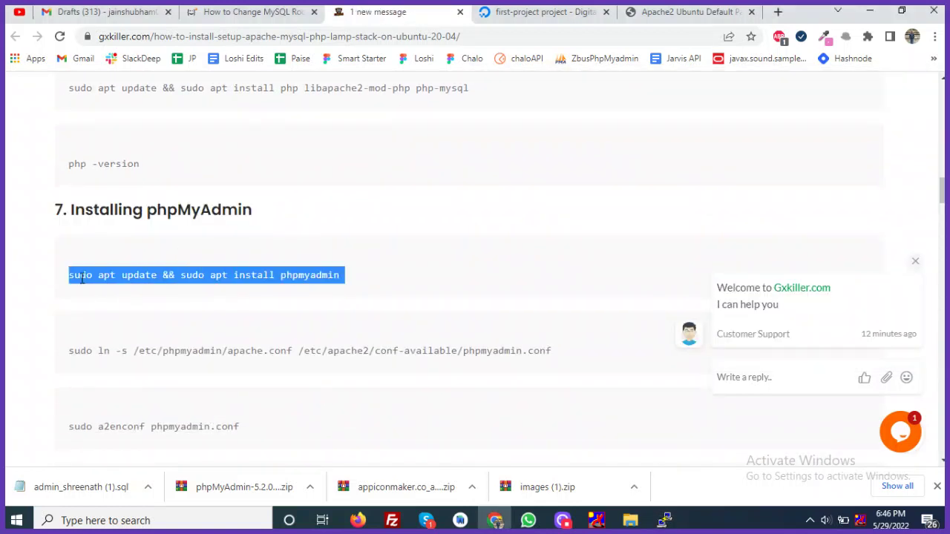
click(665, 520)
right_click(690, 327)
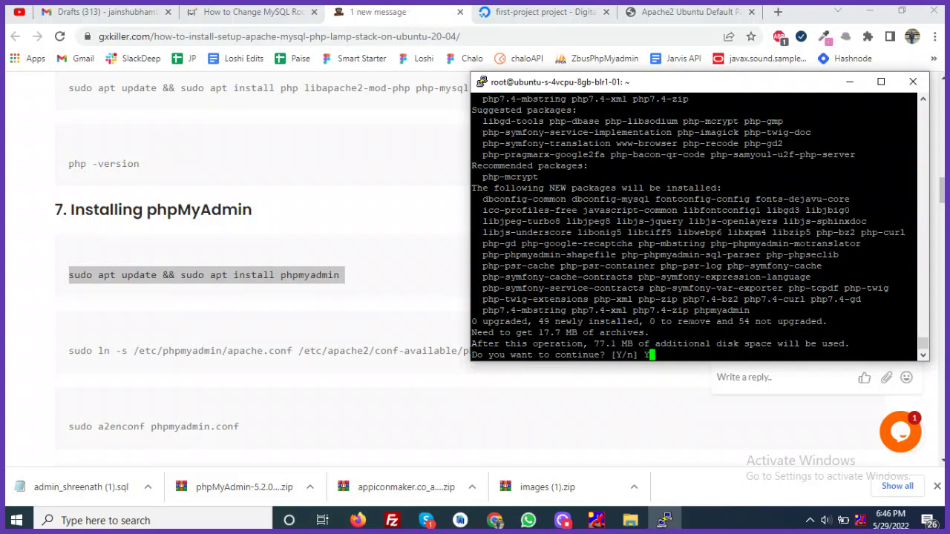
text(Y)
key(Return)
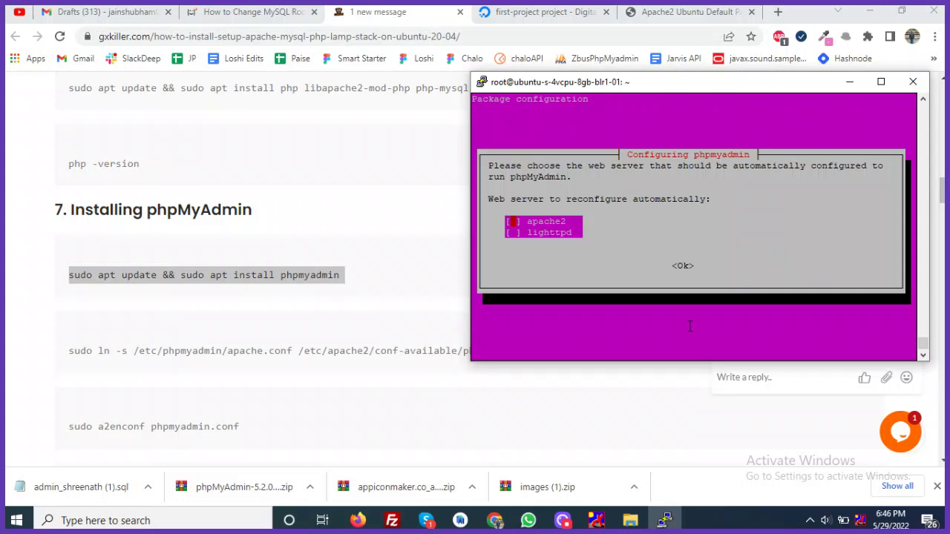
key(Return)
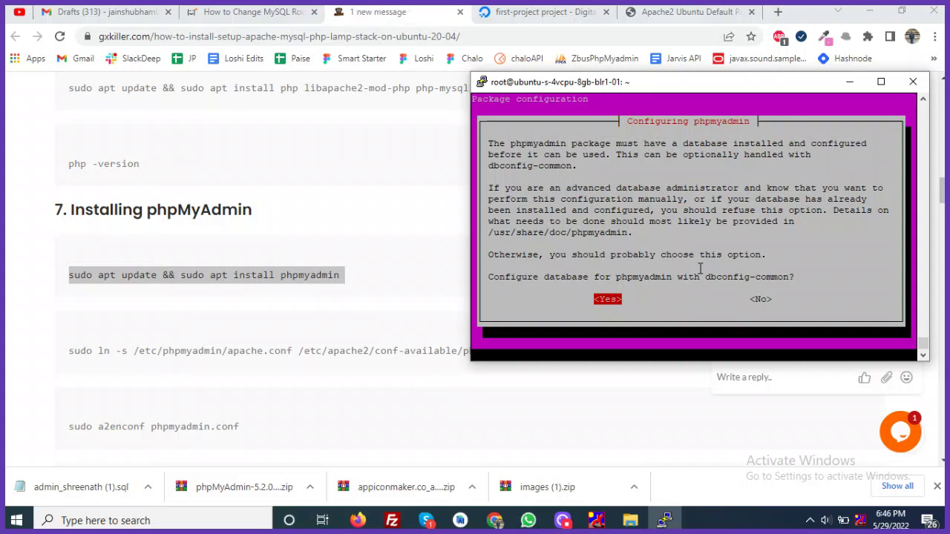
key(Return)
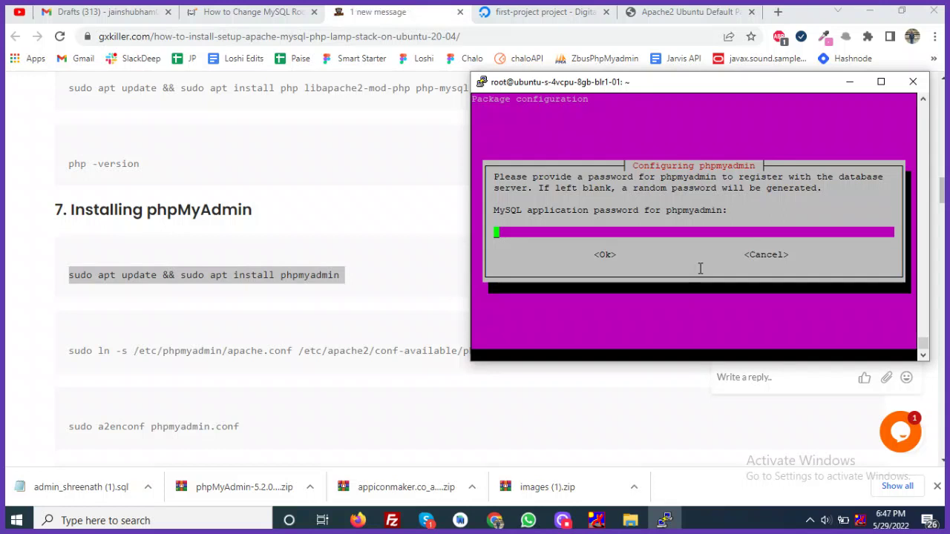
Enter and confirm the phpMyAdmin application password taken from the saved note
mouse_move(596, 524)
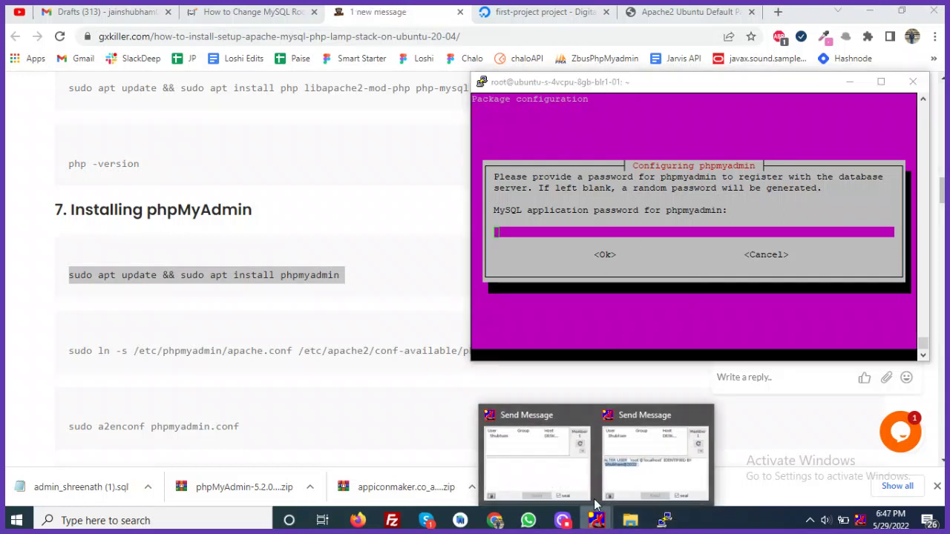
click(637, 475)
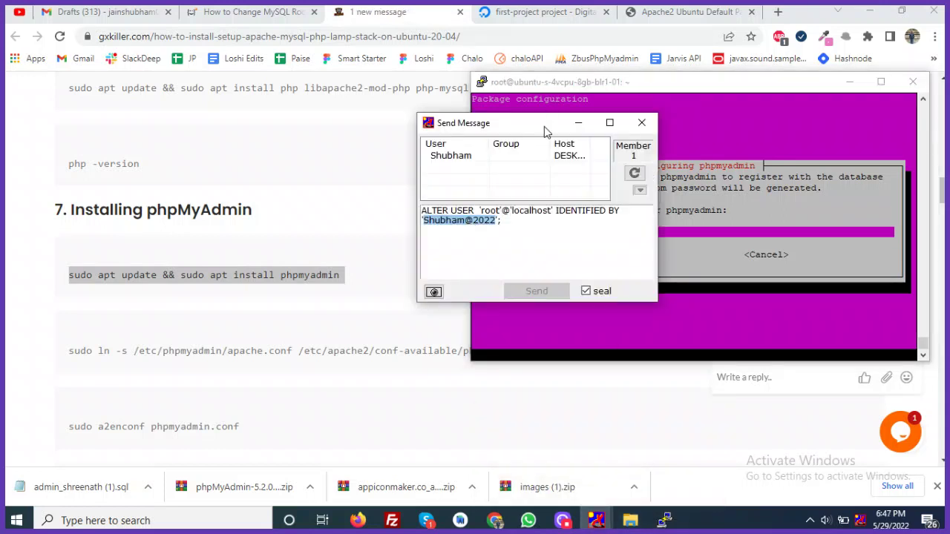
drag(544, 126, 334, 102)
click(537, 236)
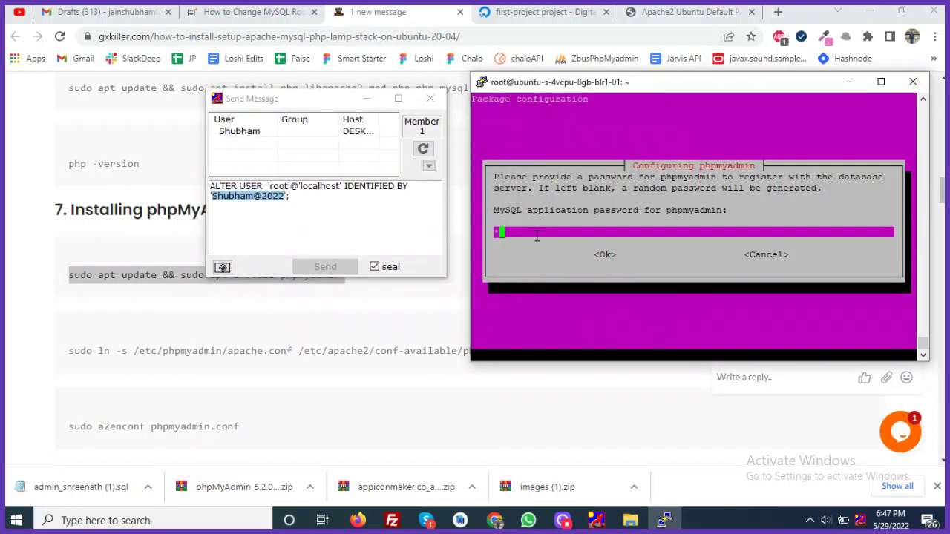
key(Return)
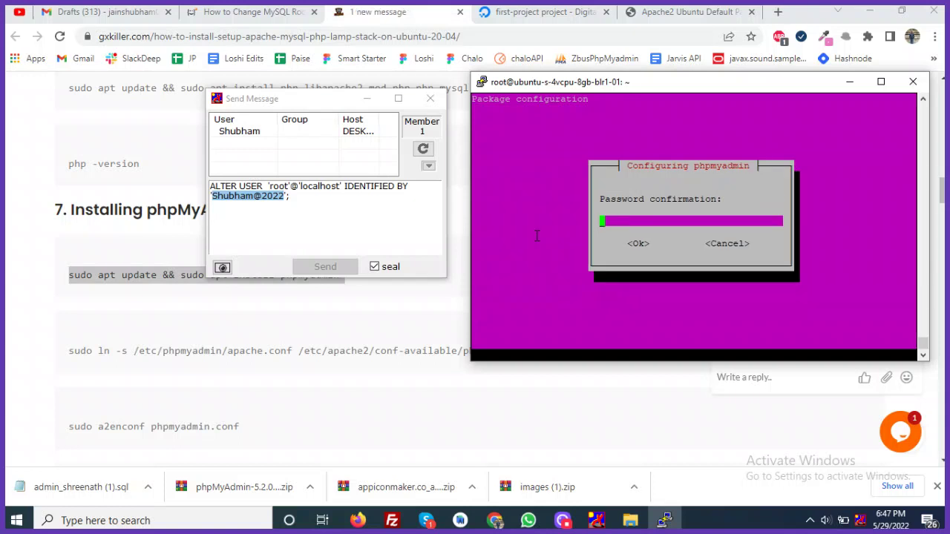
key(Return)
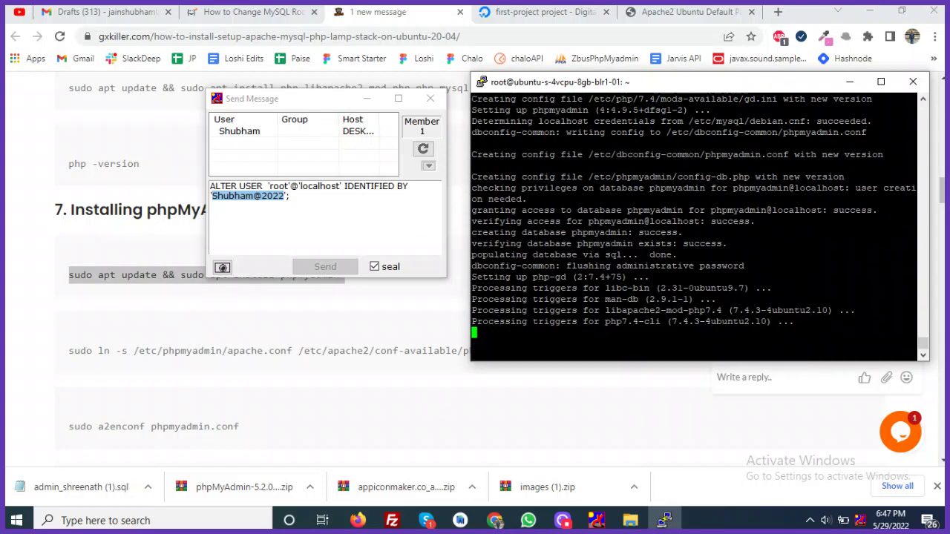
click(367, 98)
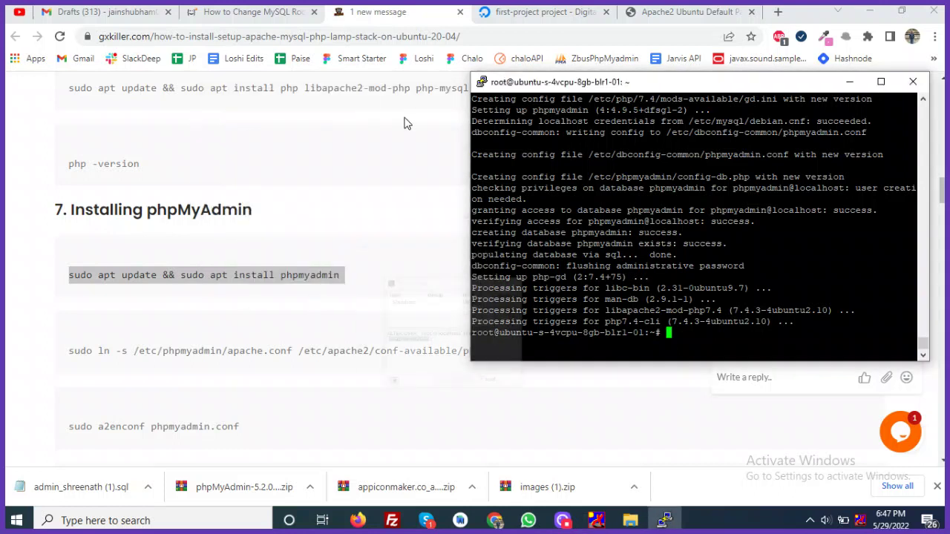
Link phpMyAdmin's Apache config on the server and enable it with a2enconf
click(285, 354)
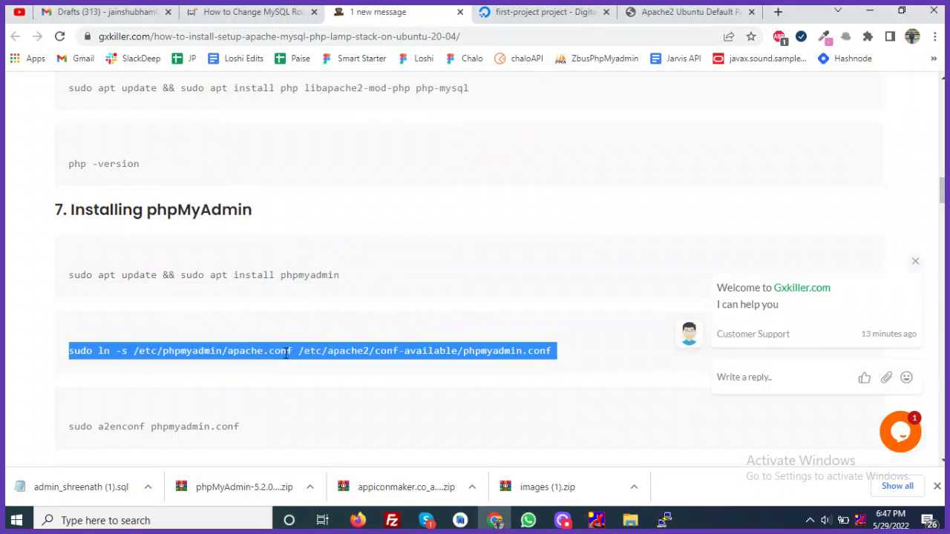
scroll(336, 439, down, 3)
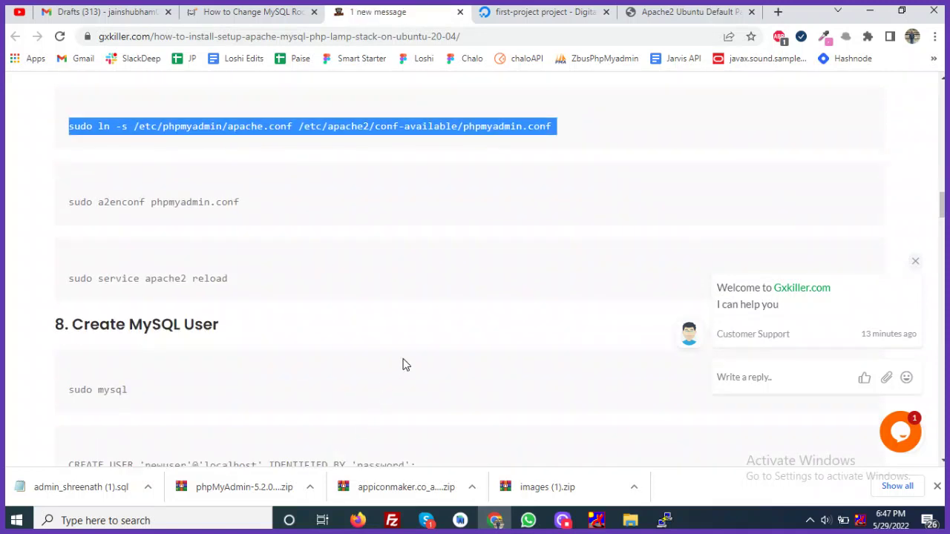
click(665, 521)
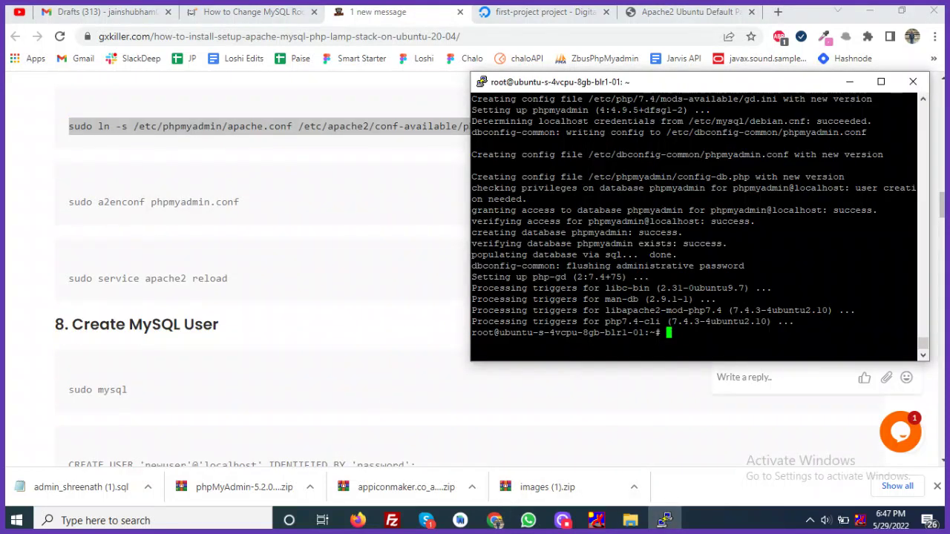
text(sudo ln -s /etc/phpmyadmin/apache.conf /etc/apache2/conf-available/phpmyadmin.conf)
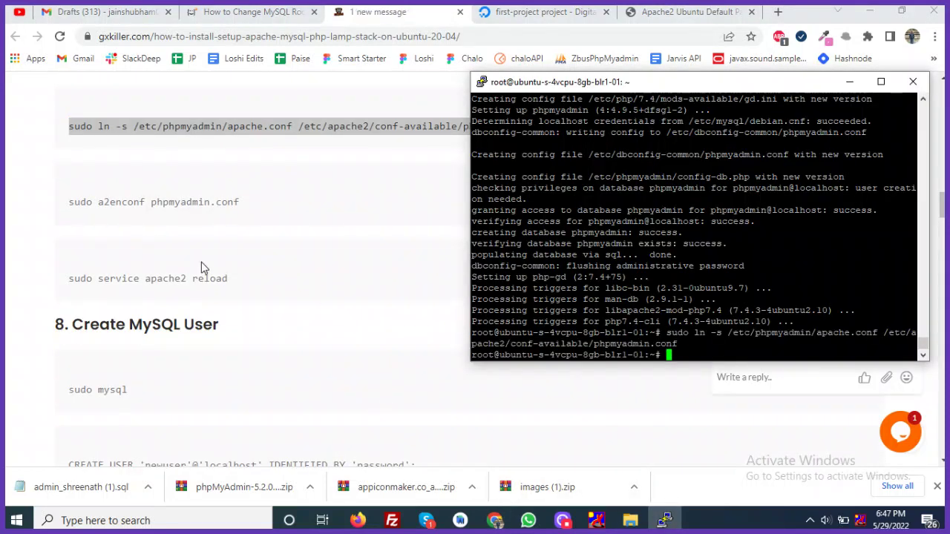
double_click(175, 202)
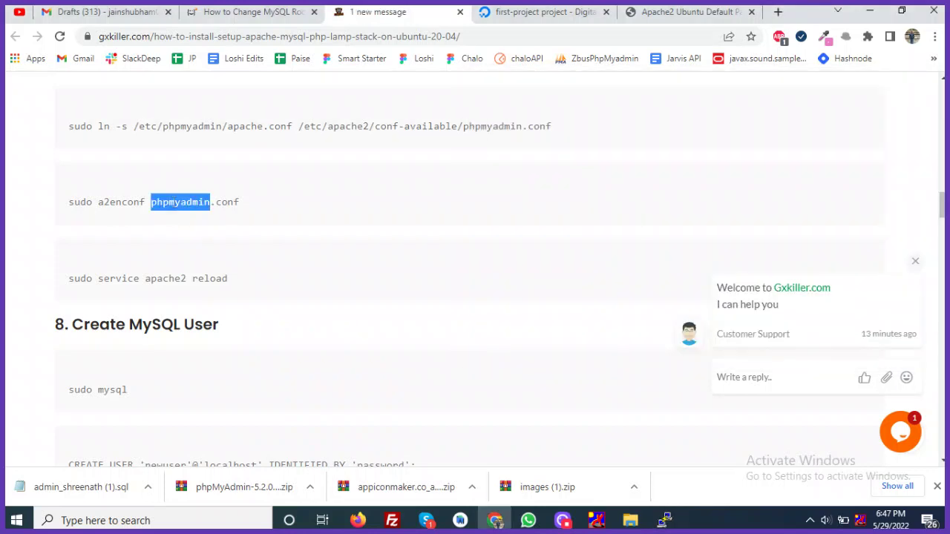
triple_click(175, 202)
key(ctrl+c)
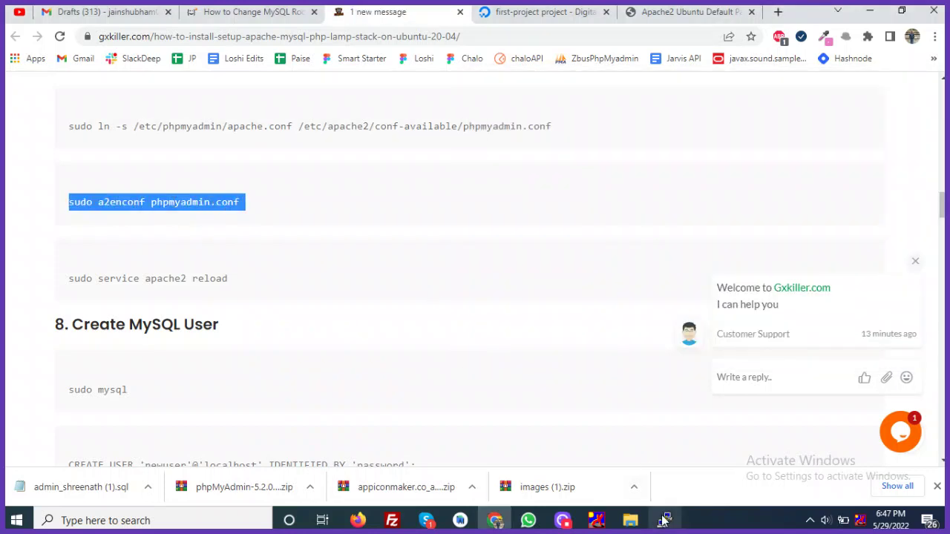
key(alt+Tab)
key(shift+Insert)
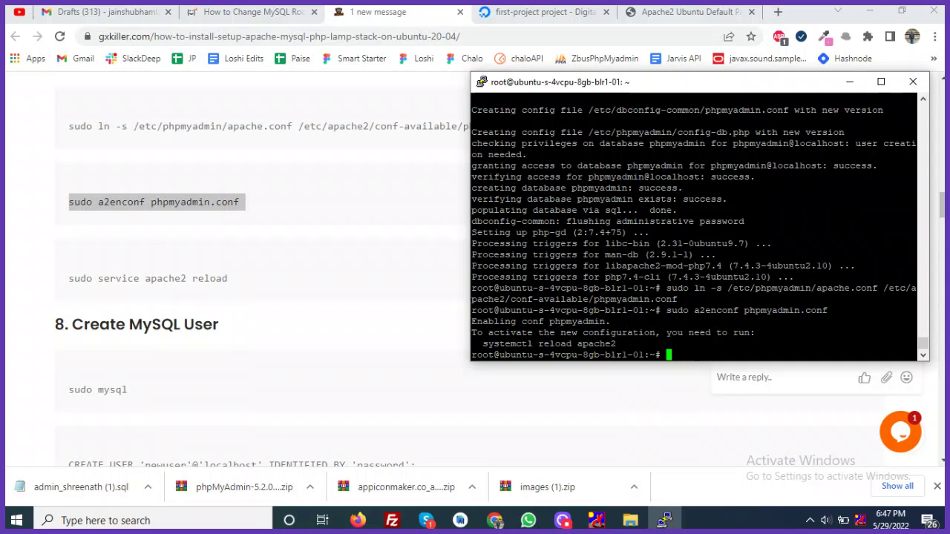
Reload Apache with 'sudo service apache2 reload' and show the Apache2 Ubuntu Default Page
triple_click(173, 284)
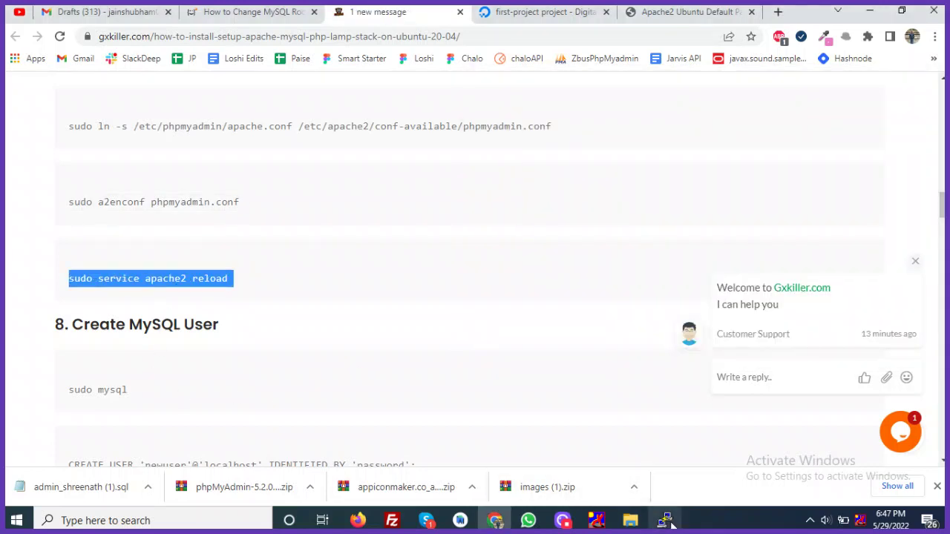
click(665, 520)
text(sudo service apache2 reload)
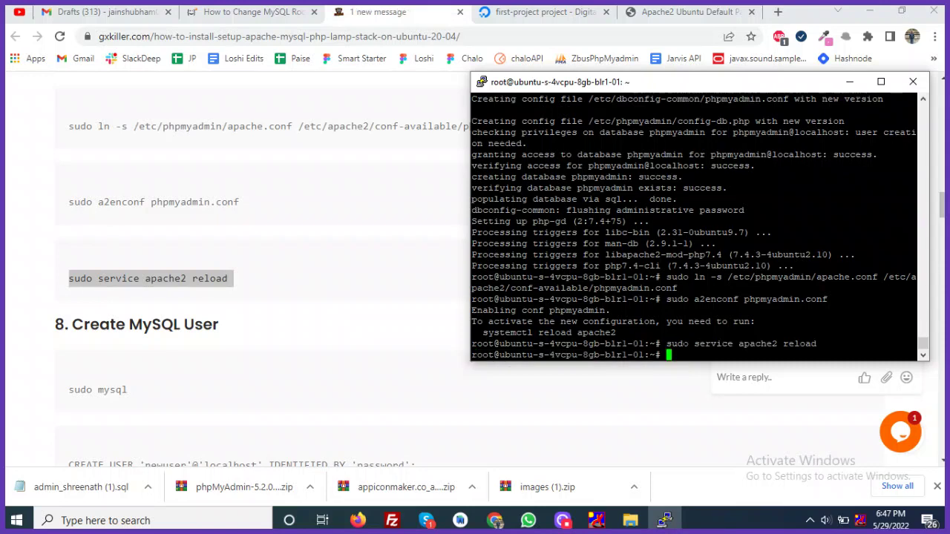
click(463, 270)
click(654, 12)
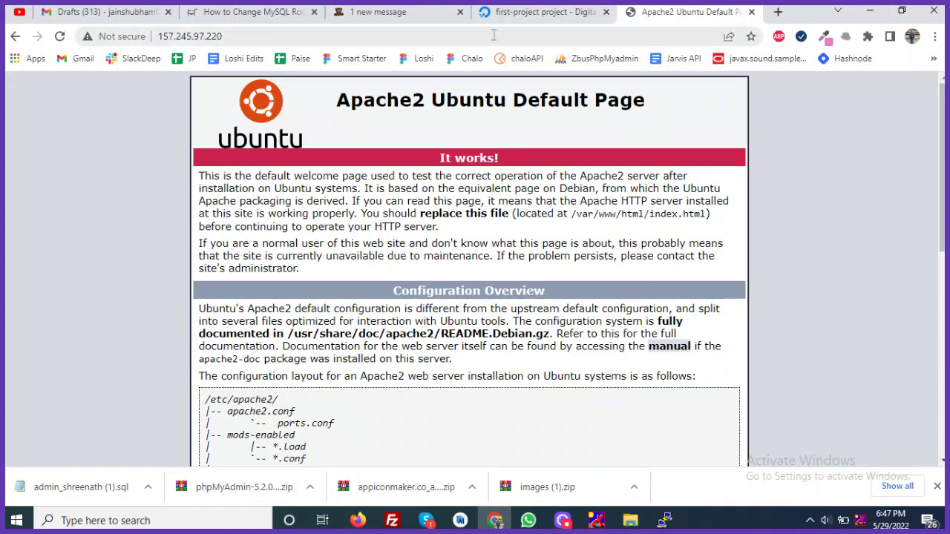
Load 157.245.97.220/phpmyadmin in the browser
click(494, 34)
click(493, 34)
text(/ph)
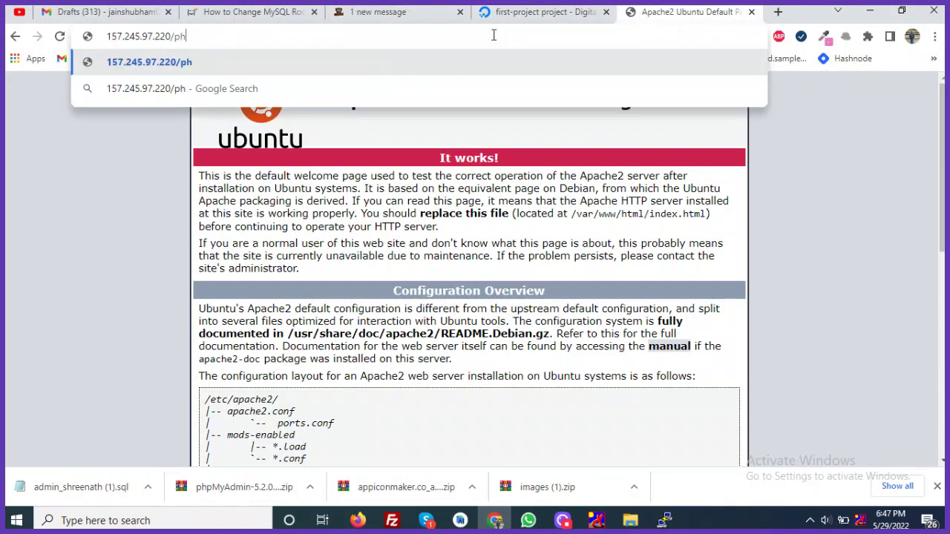
text(pmyadmin)
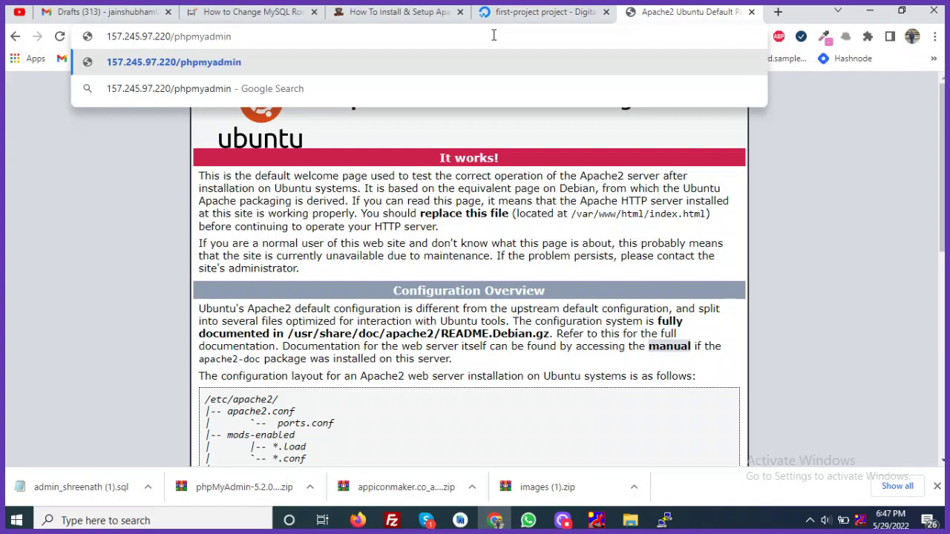
key(Return)
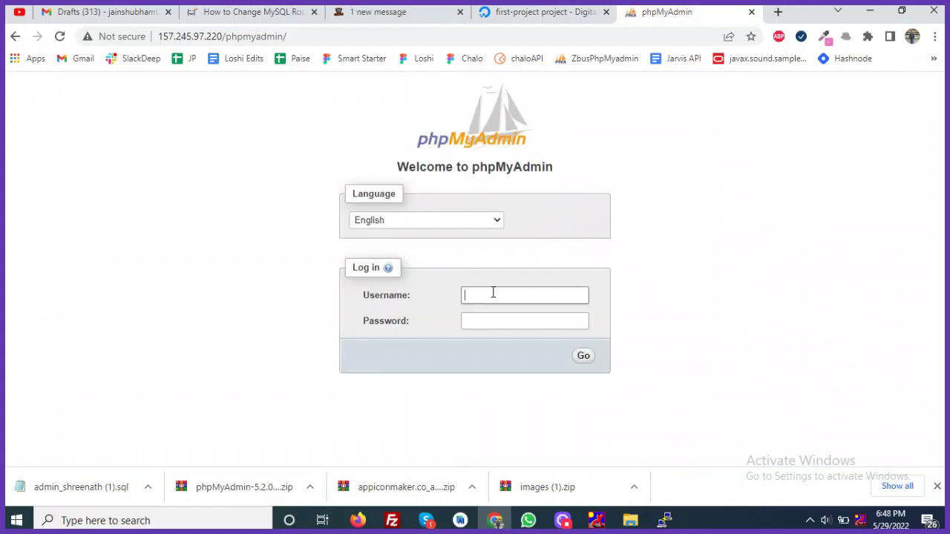
Log in to phpMyAdmin as user phpmyadmin, using the password copied from the message window
click(493, 293)
text(php)
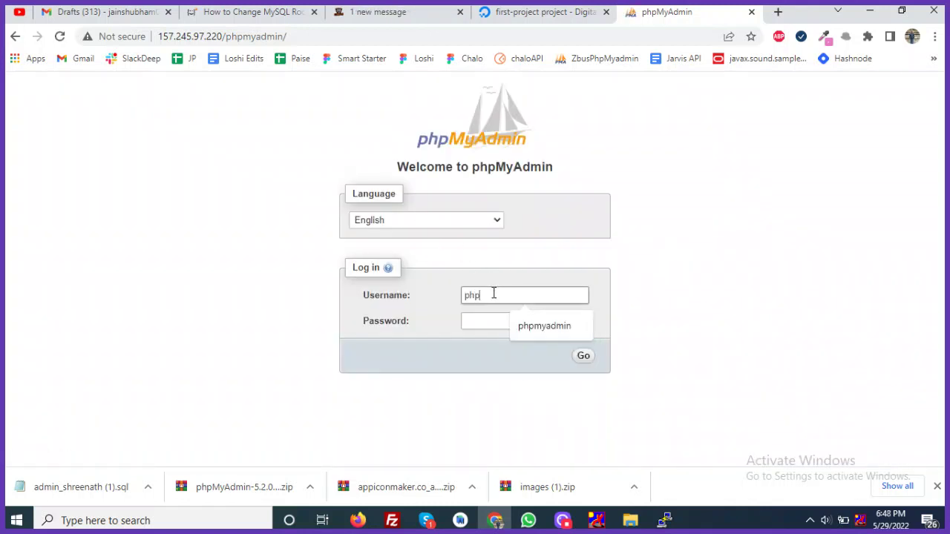
text(myadmin)
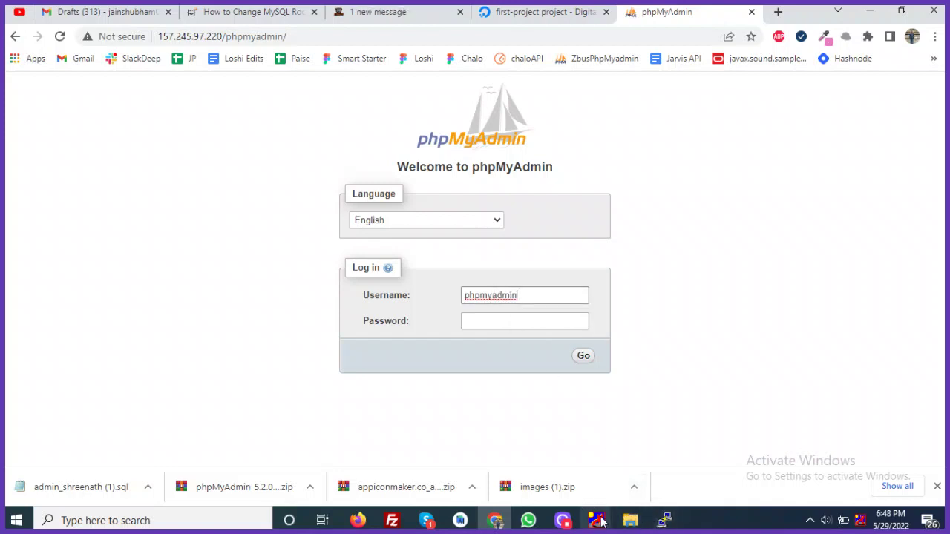
mouse_move(596, 521)
click(615, 471)
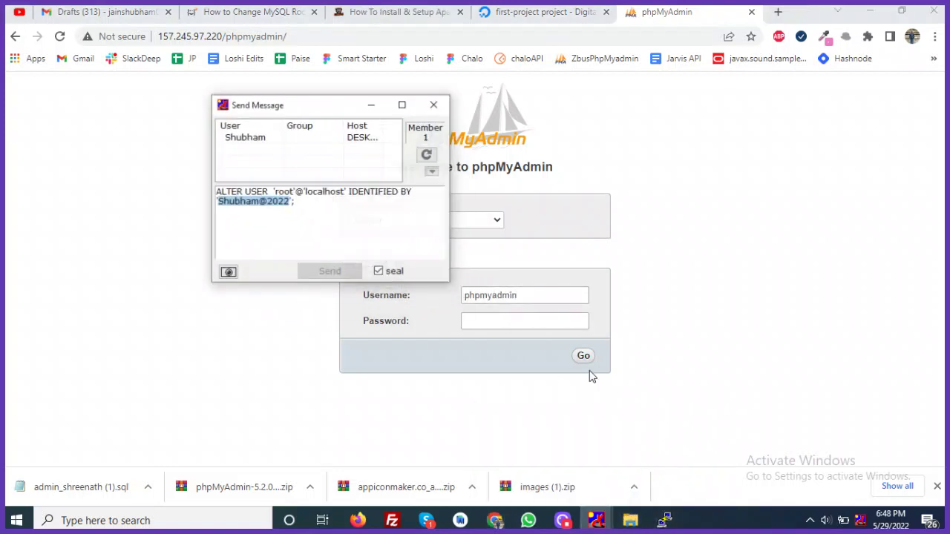
right_click(268, 197)
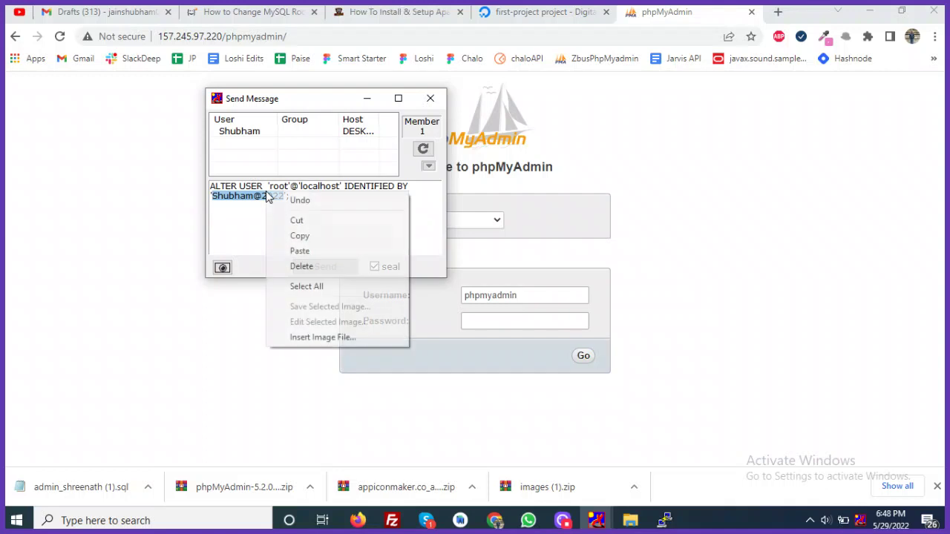
click(301, 236)
click(516, 319)
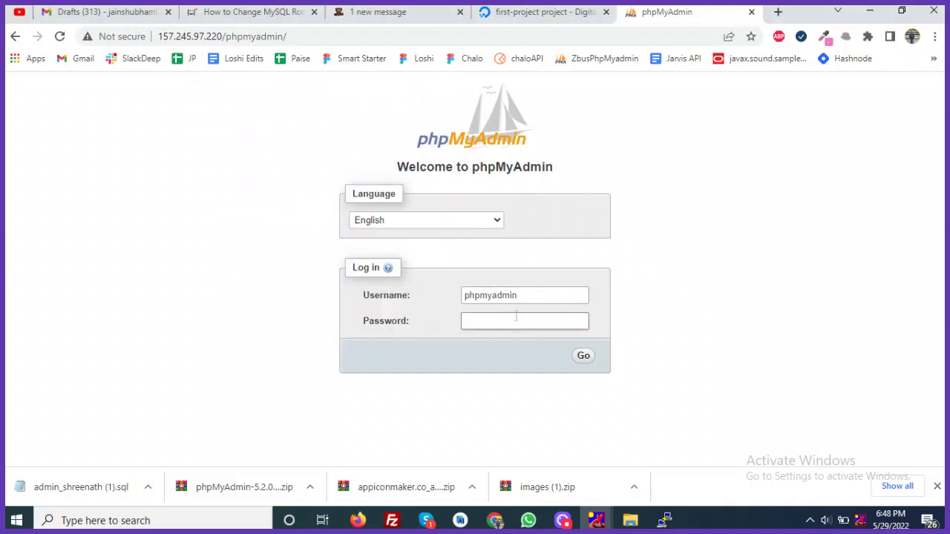
key(ctrl+v)
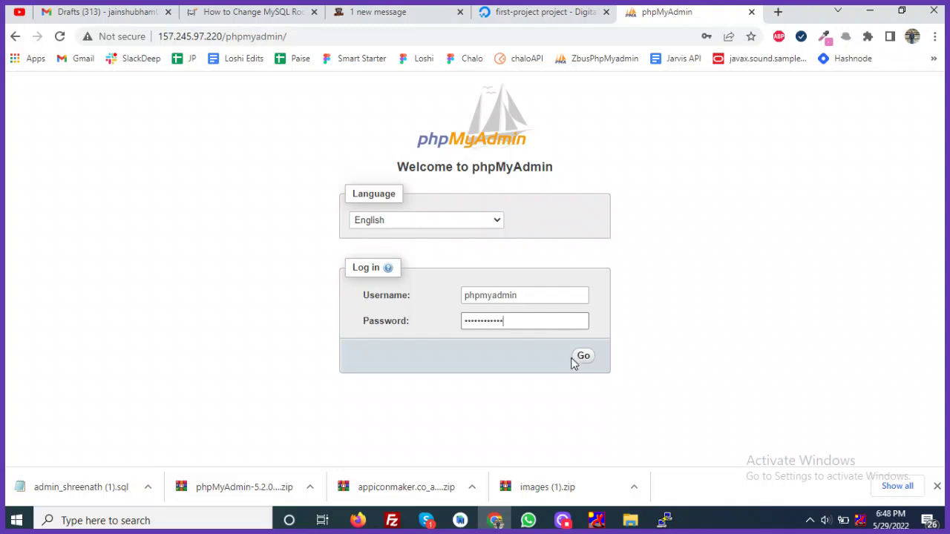
click(581, 359)
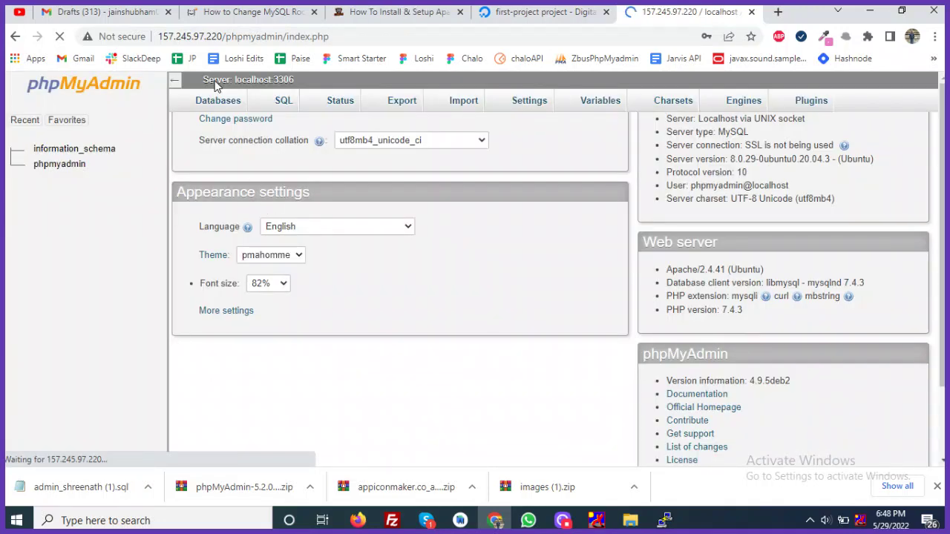
View the Databases list, decline saving the password, and note the No Privileges warning
click(211, 104)
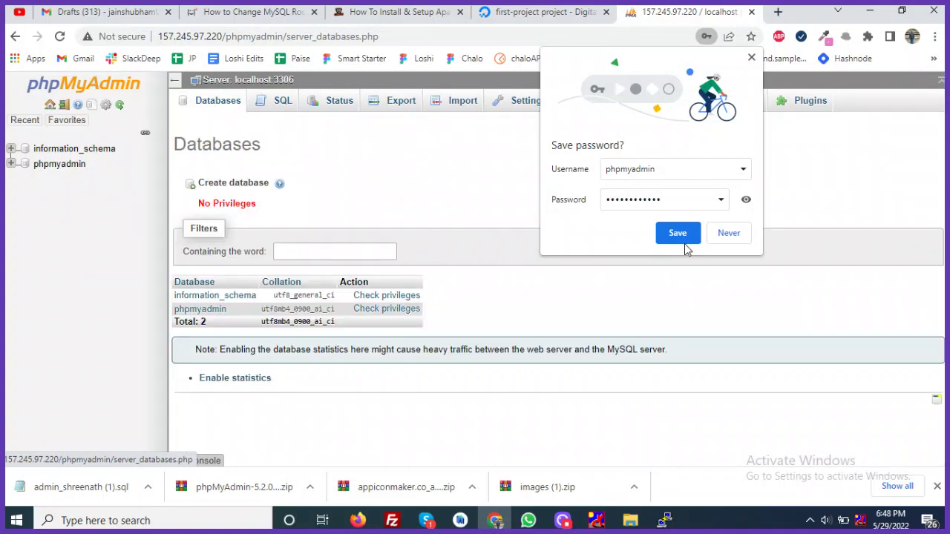
click(729, 233)
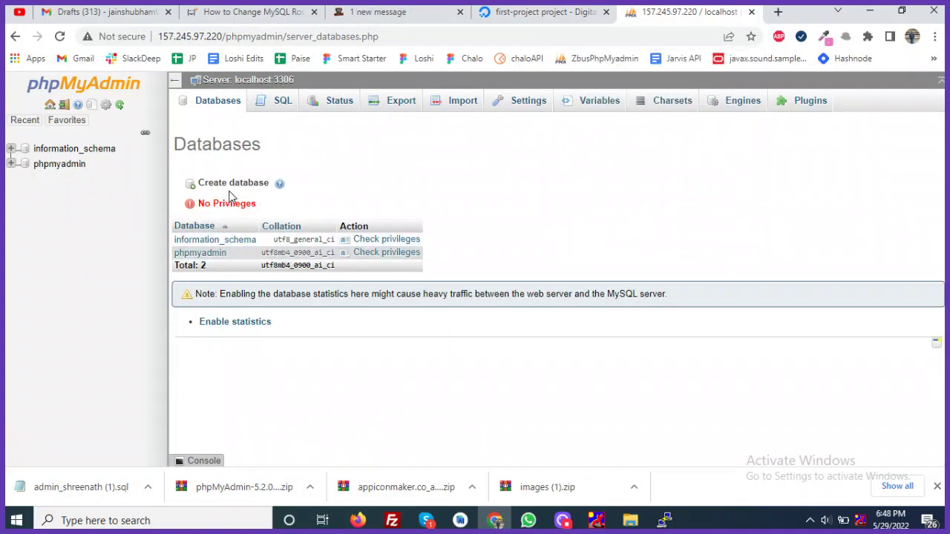
drag(253, 203, 212, 204)
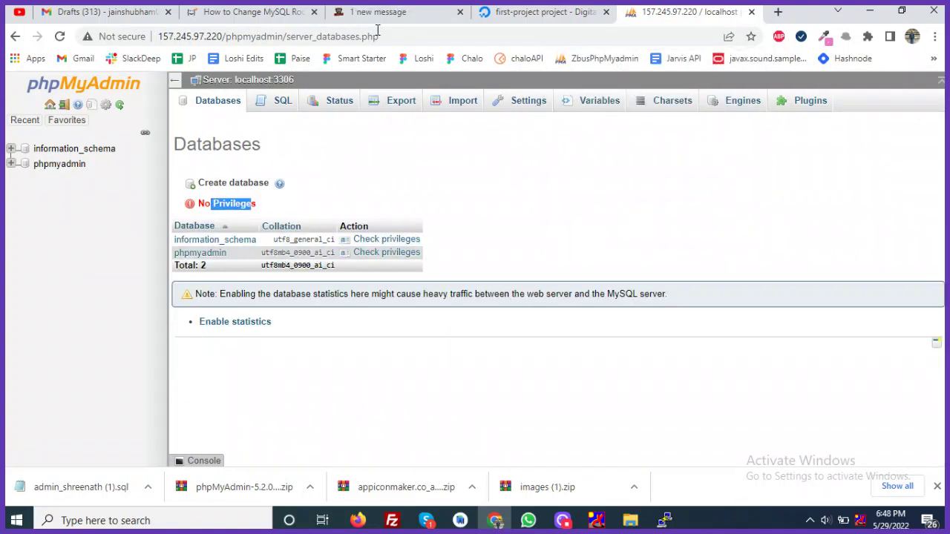
click(377, 12)
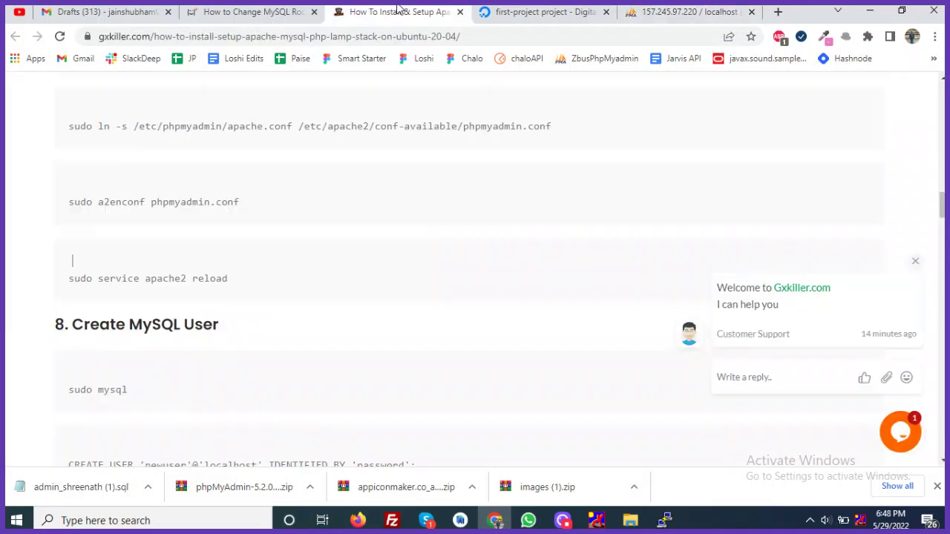
Run 'sudo mysql' in PuTTY to reach the MySQL monitor prompt
triple_click(182, 325)
scroll(246, 392, down, 3)
drag(129, 216, 68, 216)
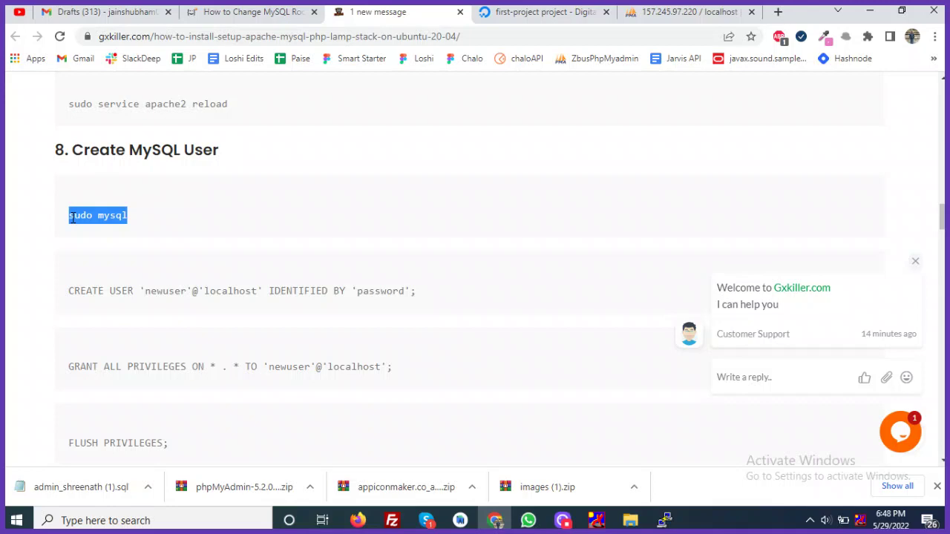
click(664, 520)
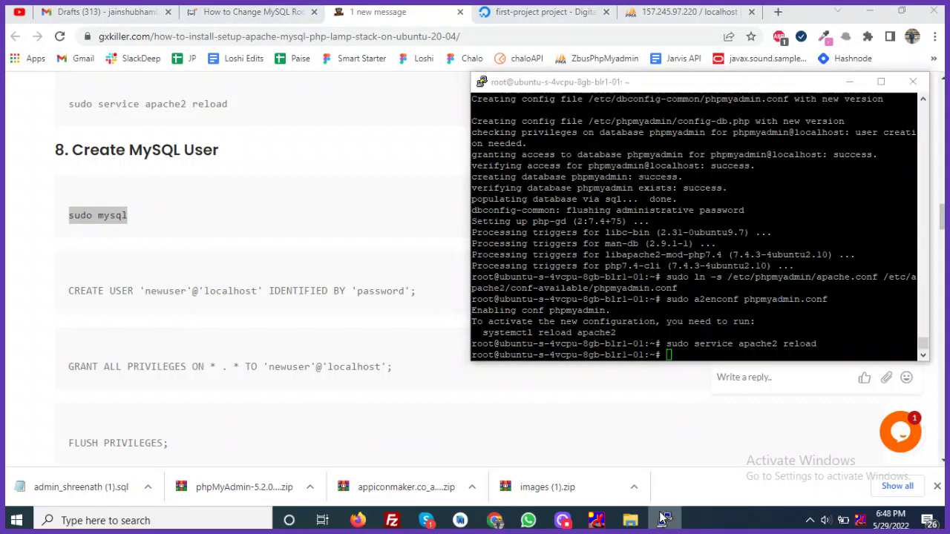
key(super)
key(Escape)
key(shift+Insert)
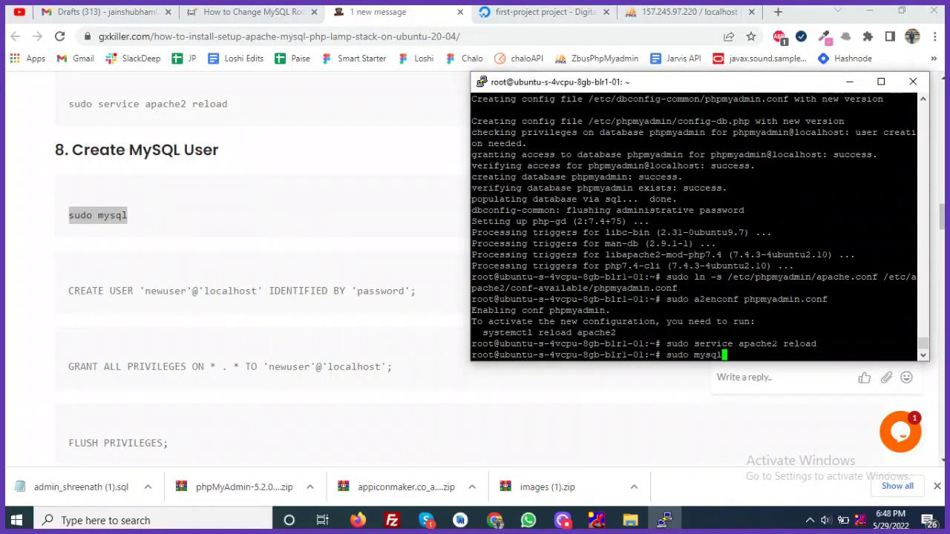
key(Return)
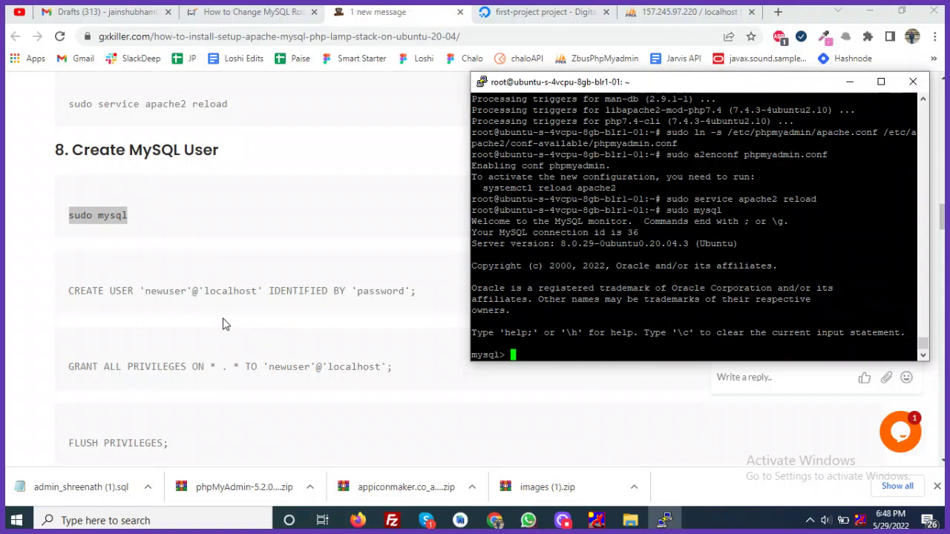
Select the tutorial's CREATE USER statement and bring up the message windows
triple_click(239, 296)
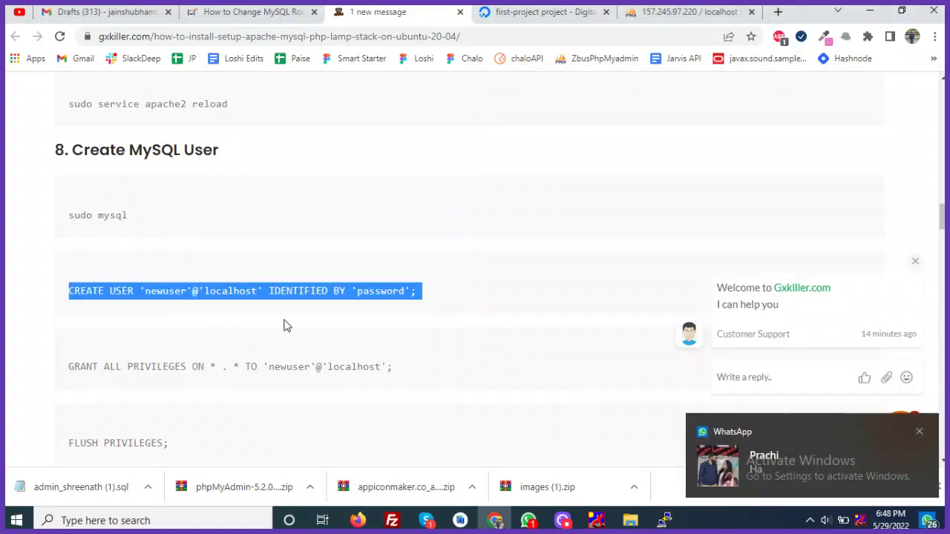
click(919, 431)
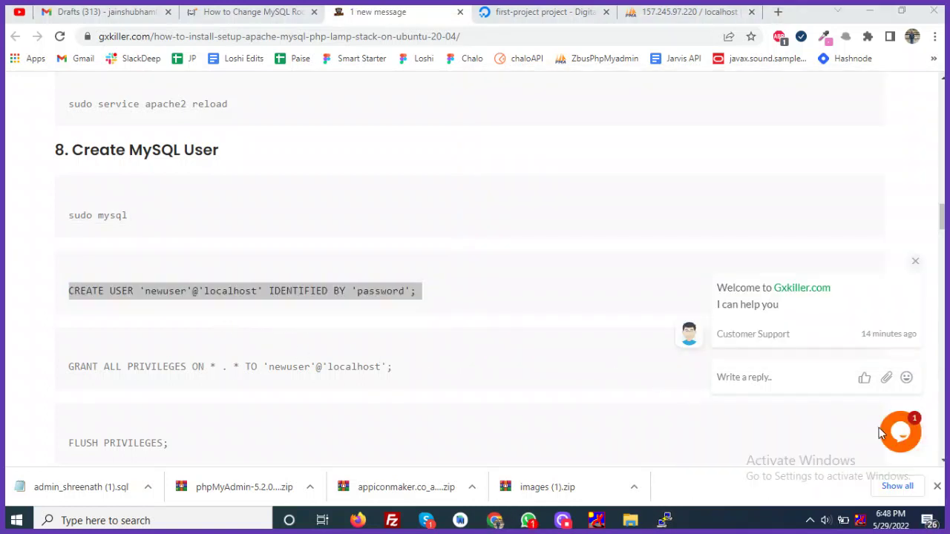
click(596, 521)
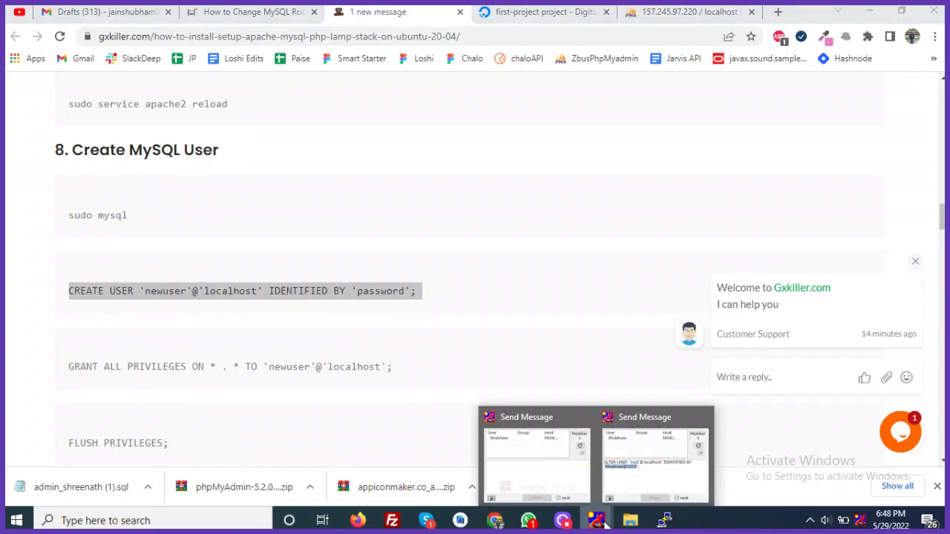
Replace the Send Message text with the pasted CREATE USER statement
click(640, 463)
click(397, 220)
key(ctrl+a)
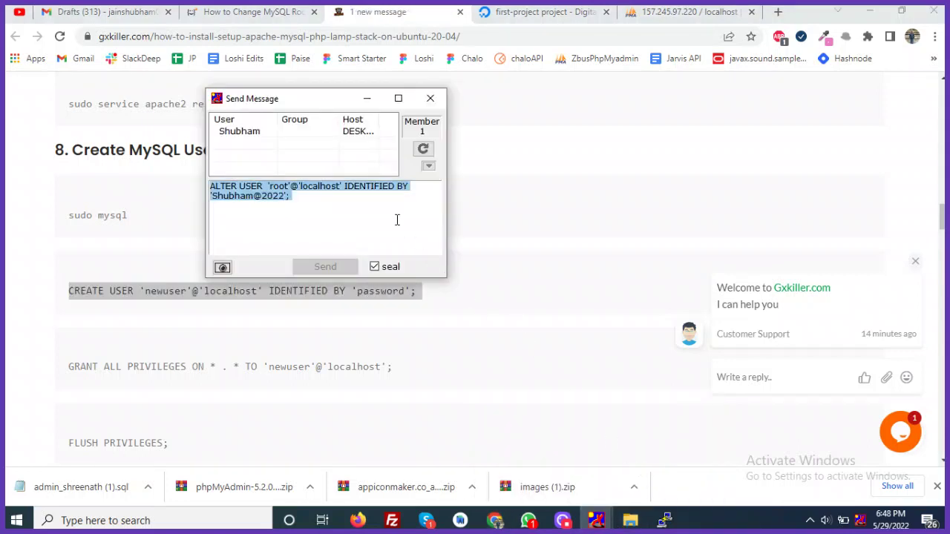
key(ctrl+v)
Swap the placeholders 'newuser' and 'password' for a custom username and new password
key(Up)
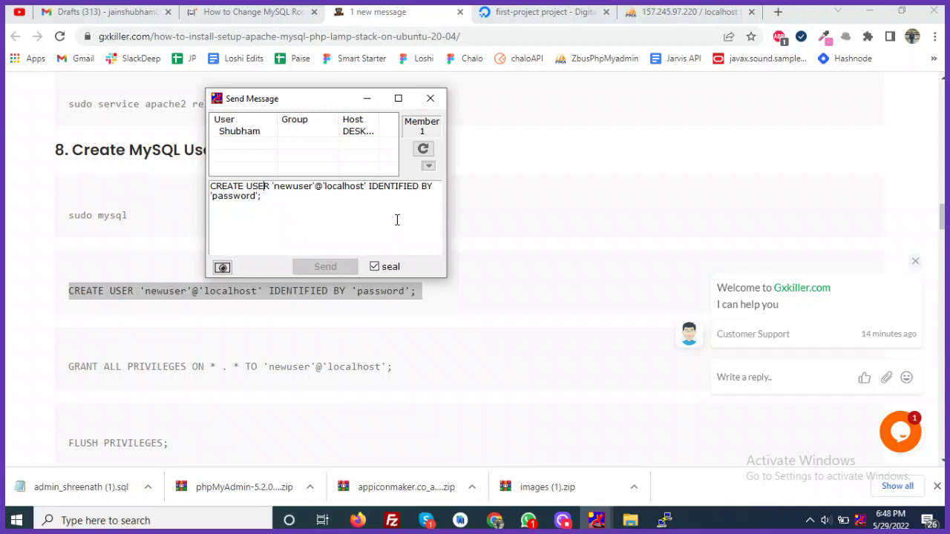
key(Right)
key(Right)
key(Right)
key(Right)
key(shift+Right)
key(shift+Right)
key(shift+Right)
key(shift+Right)
key(shift+Right)
key(shift+Right)
key(shift+Right)
key(shift+Right)
key(shift+Left)
text(shubham)
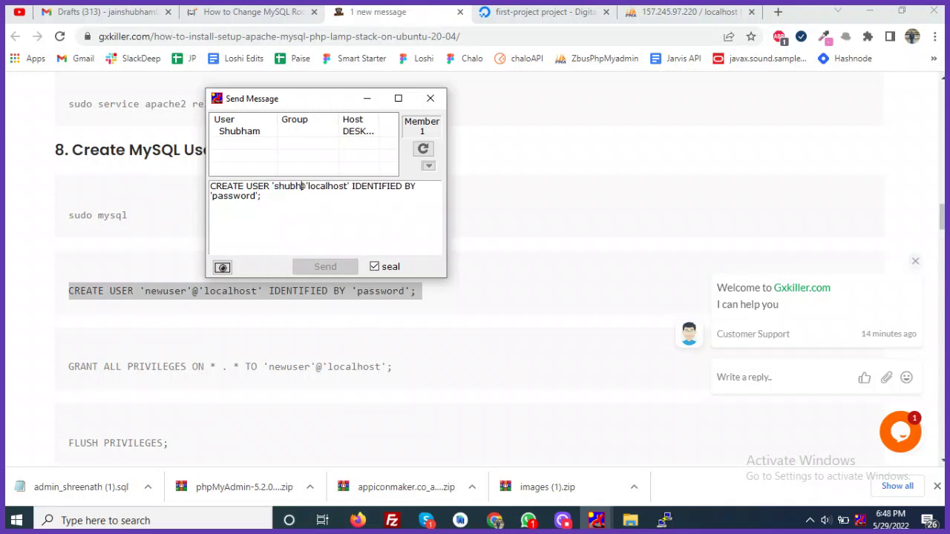
click(351, 186)
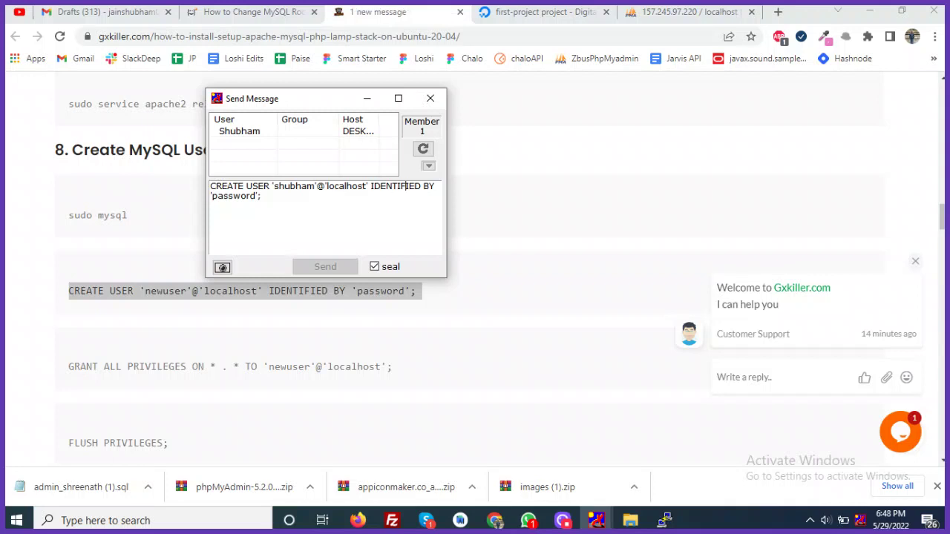
click(211, 196)
key(shift+Right)
key(shift+Right)
key(shift+Right)
key(shift+Right)
key(shift+Right)
key(shift+Right)
key(shift+Right)
key(shift+Right)
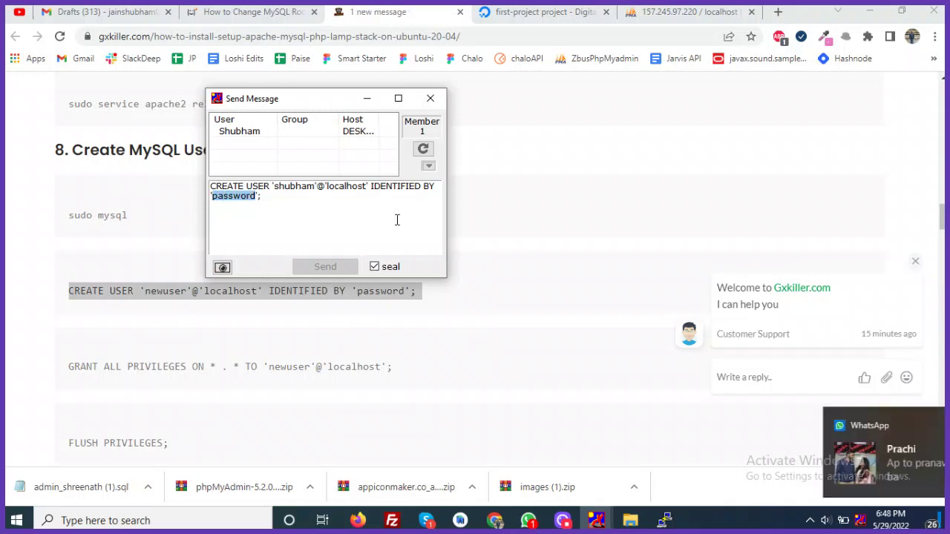
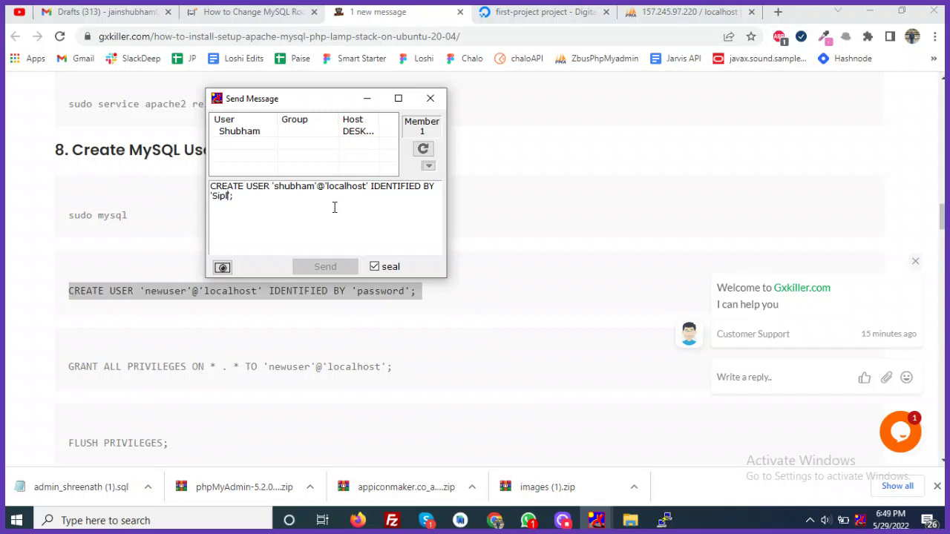
text(')
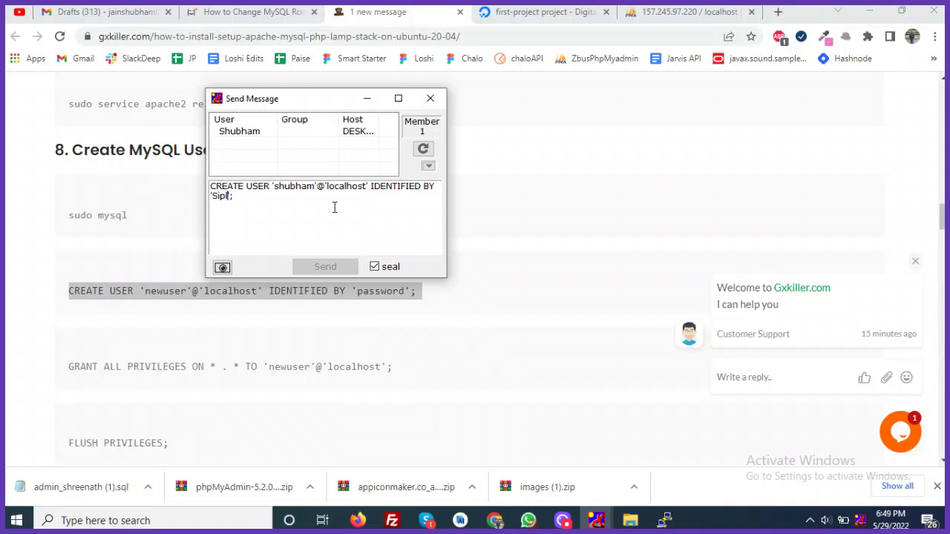
Create the new localhost MySQL user with its password at the mysql> prompt
drag(294, 202, 191, 181)
key(super+c)
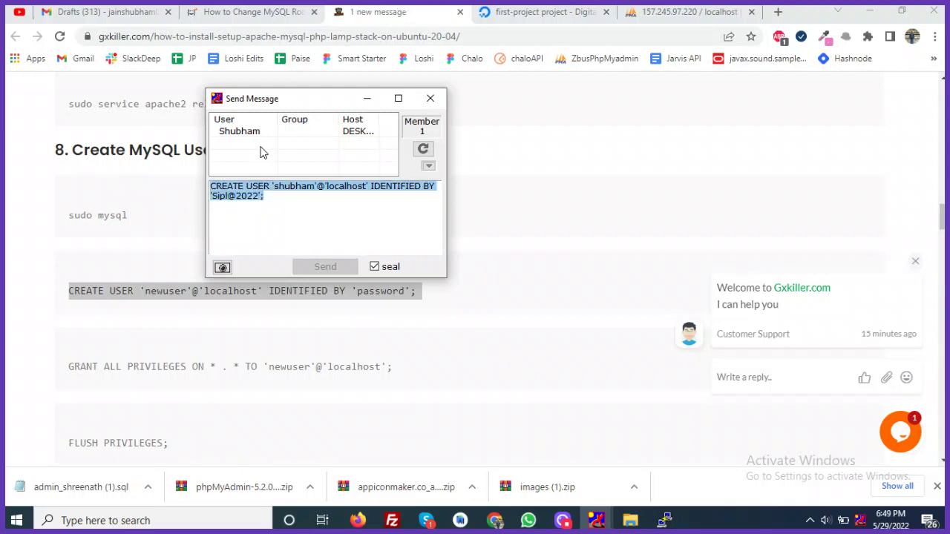
click(664, 520)
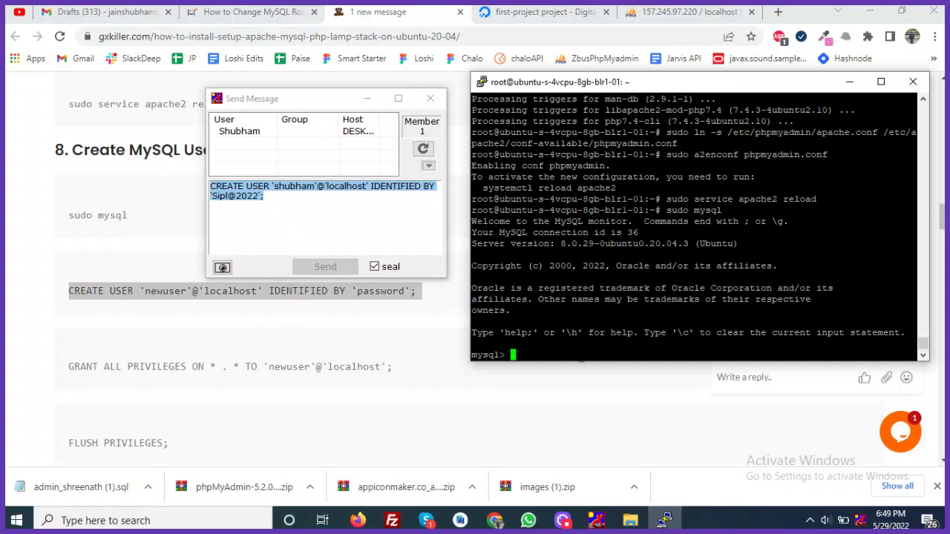
right_click(582, 357)
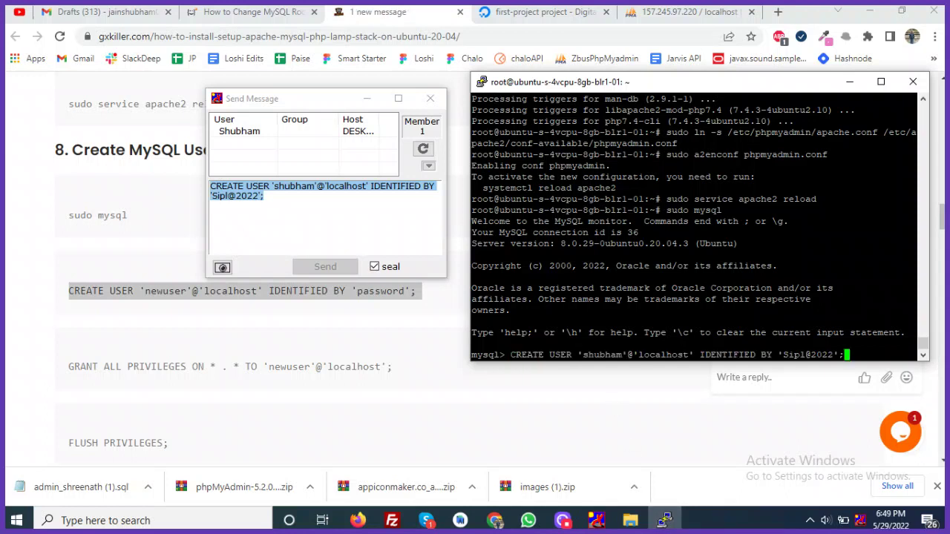
key(Return)
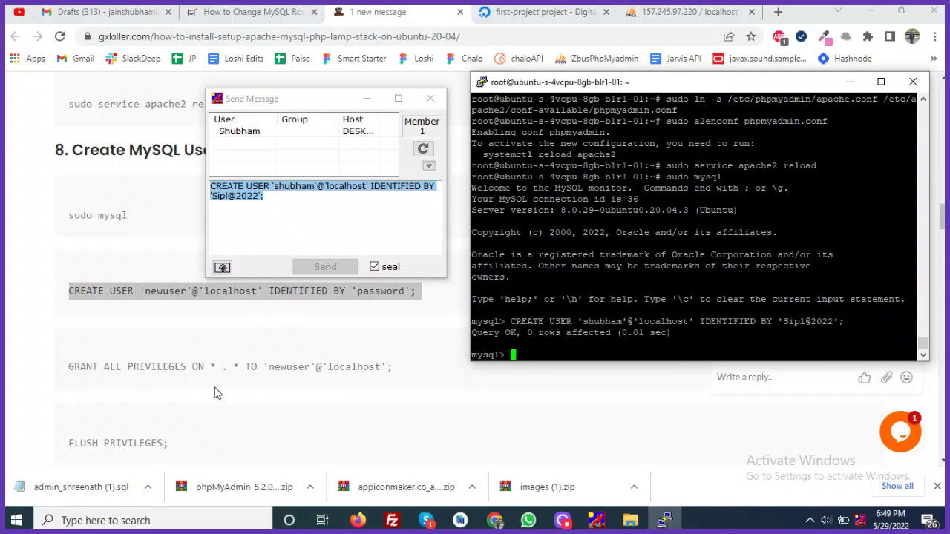
Run the tutorial's GRANT ALL PRIVILEGES to newuser, which fails with ERROR 1410
click(198, 365)
triple_click(197, 365)
key(super+c)
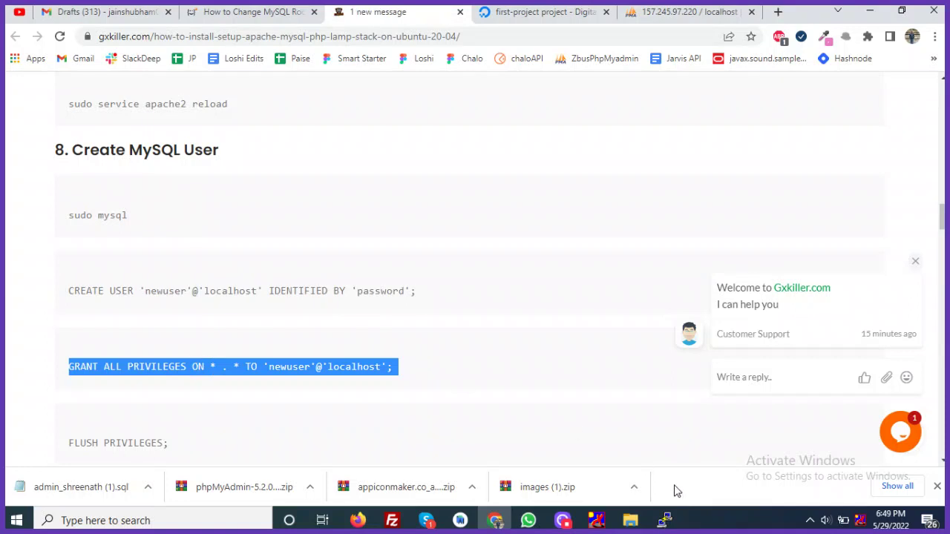
click(664, 520)
right_click(665, 297)
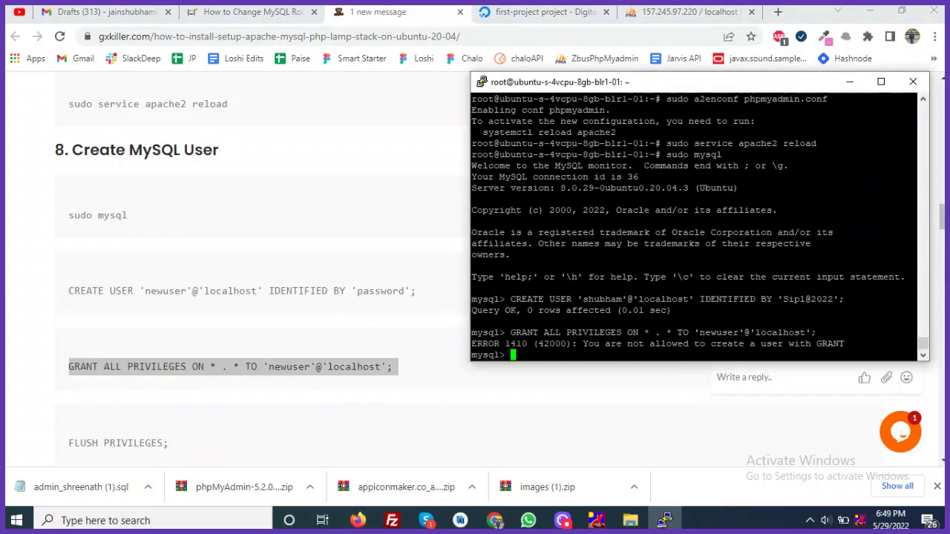
click(476, 410)
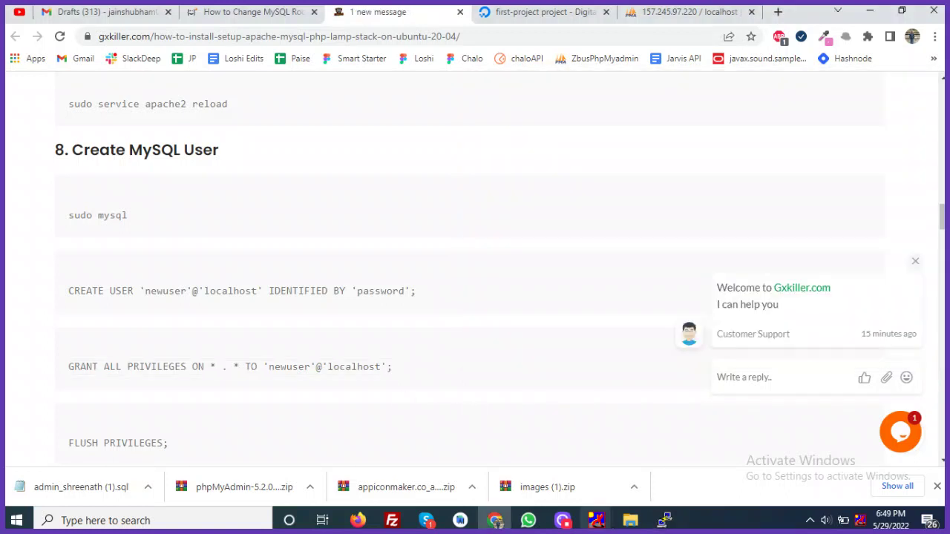
mouse_move(597, 521)
click(530, 445)
Edit the GRANT line to name the new user and run it in PuTTY
click(401, 231)
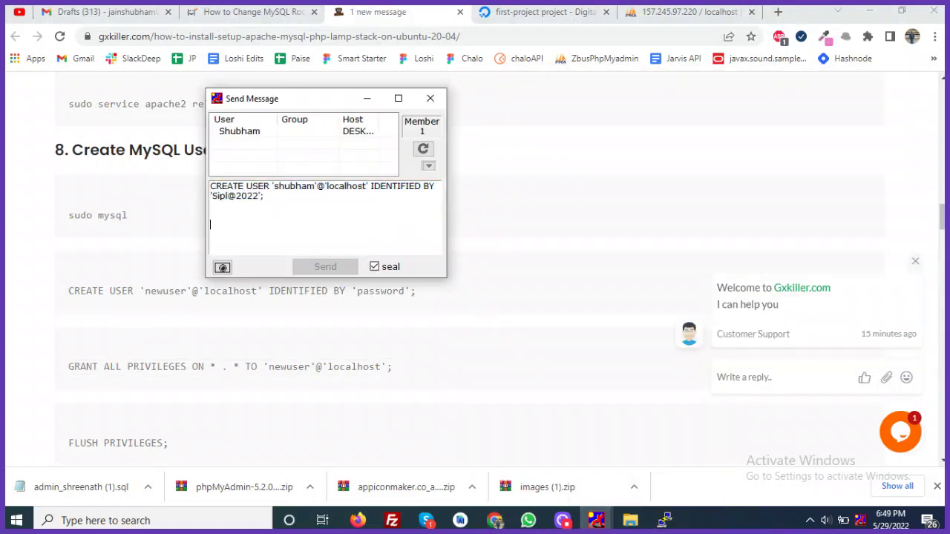
key(ctrl+v)
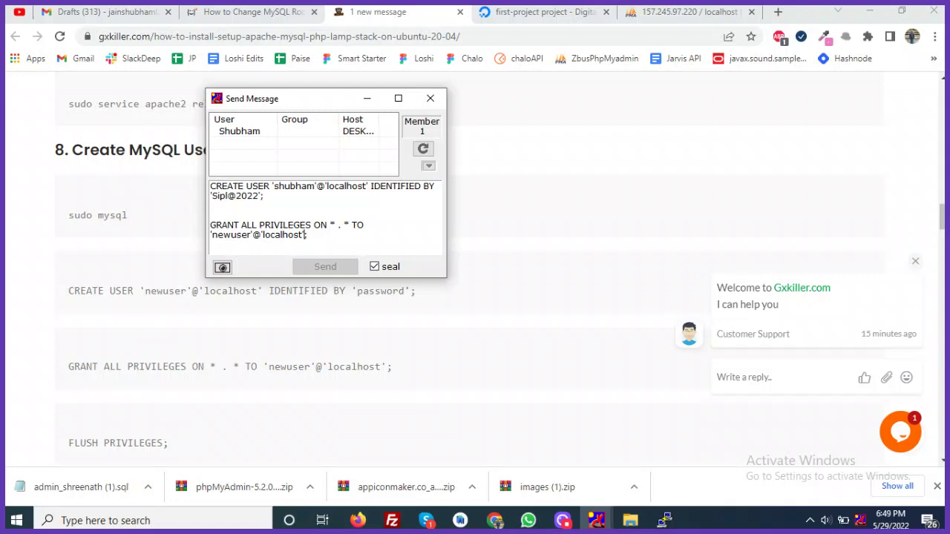
click(265, 235)
key(shift+Left)
key(shift+Left)
key(shift+Left)
text(shubham)
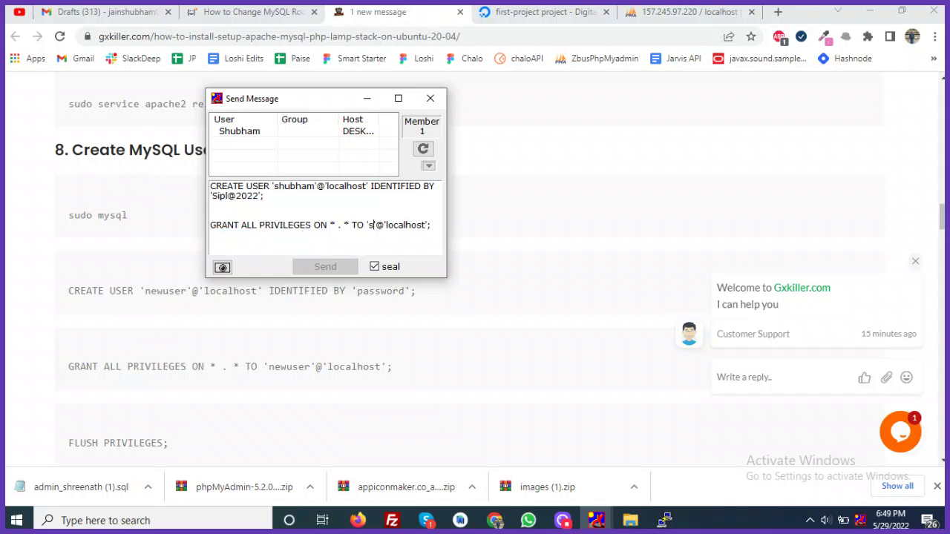
click(253, 225)
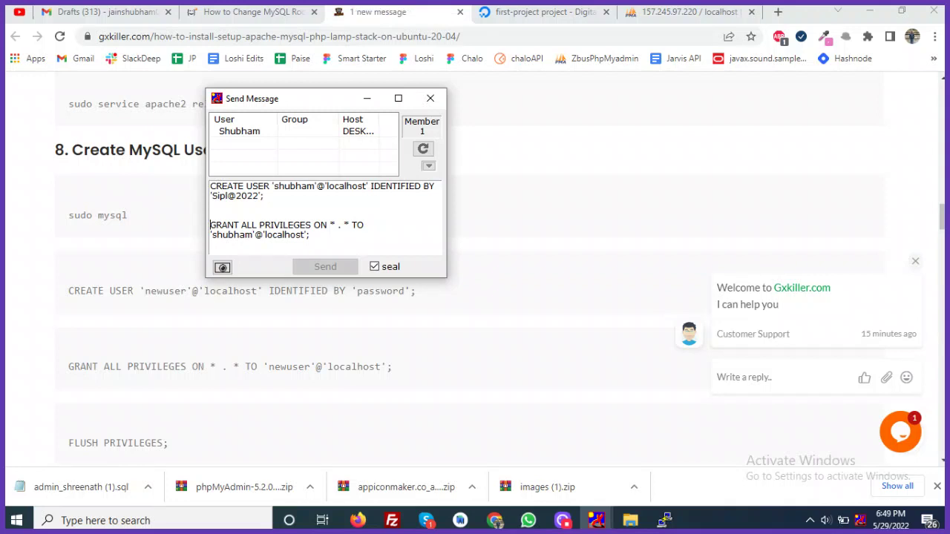
key(shift+Down)
key(shift+End)
key(ctrl+c)
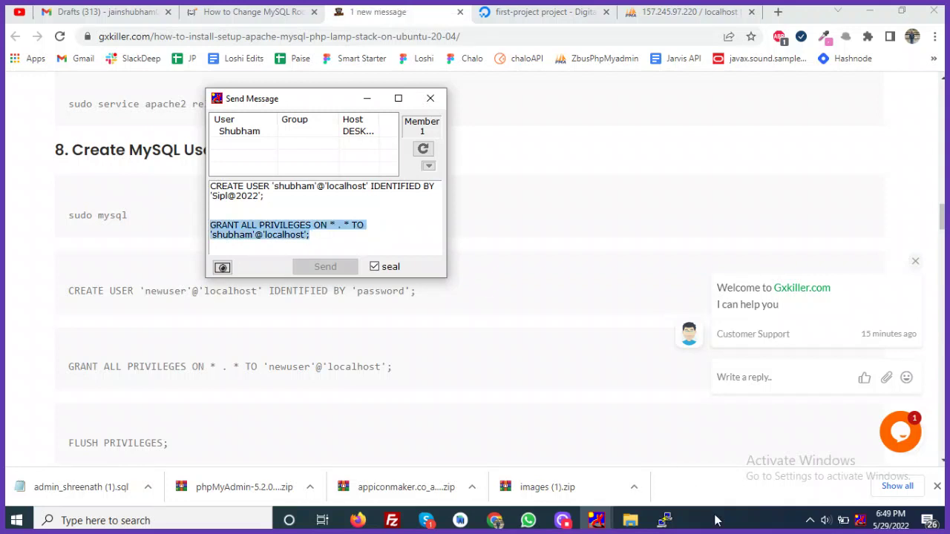
mouse_move(665, 520)
click(597, 442)
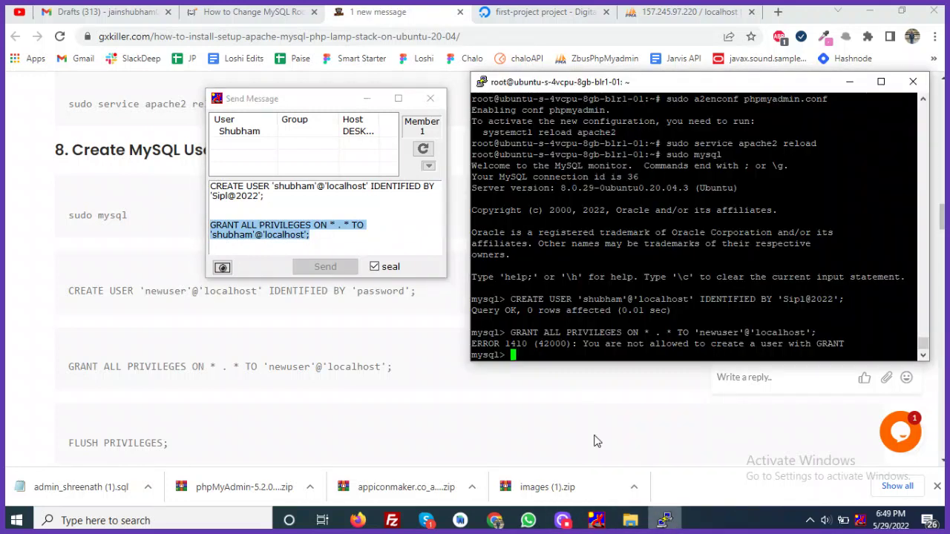
key(shift+Insert)
key(Return)
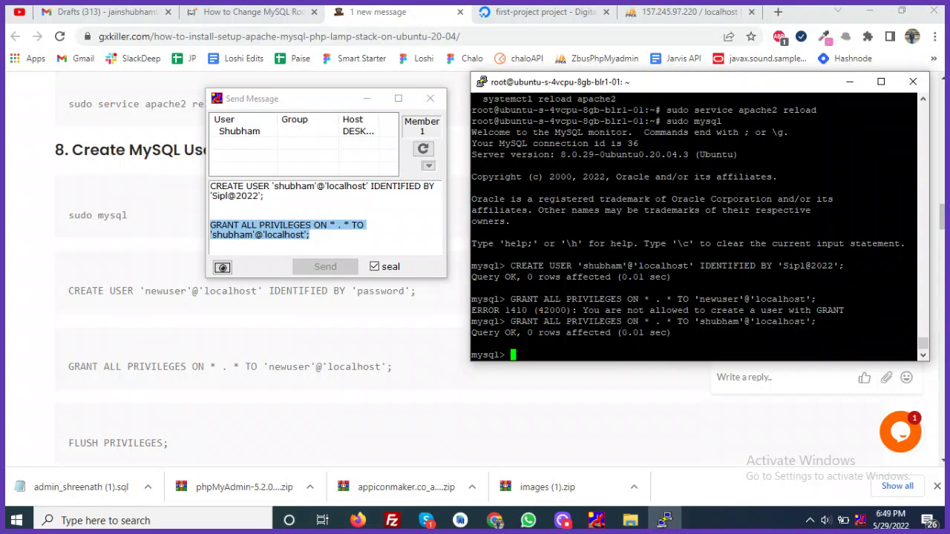
Run FLUSH PRIVILEGES and quit the MySQL monitor
click(270, 396)
scroll(270, 396, down, 3)
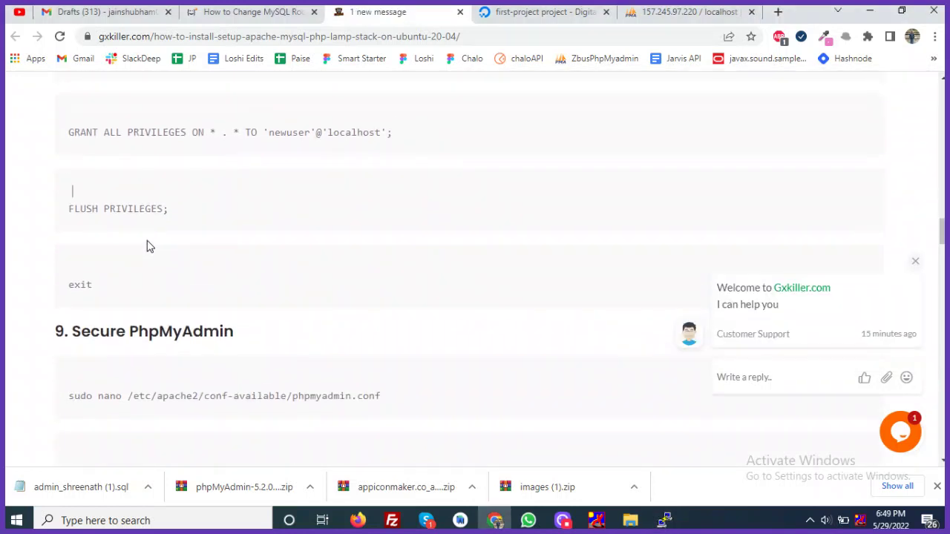
drag(170, 210, 65, 223)
key(super+c)
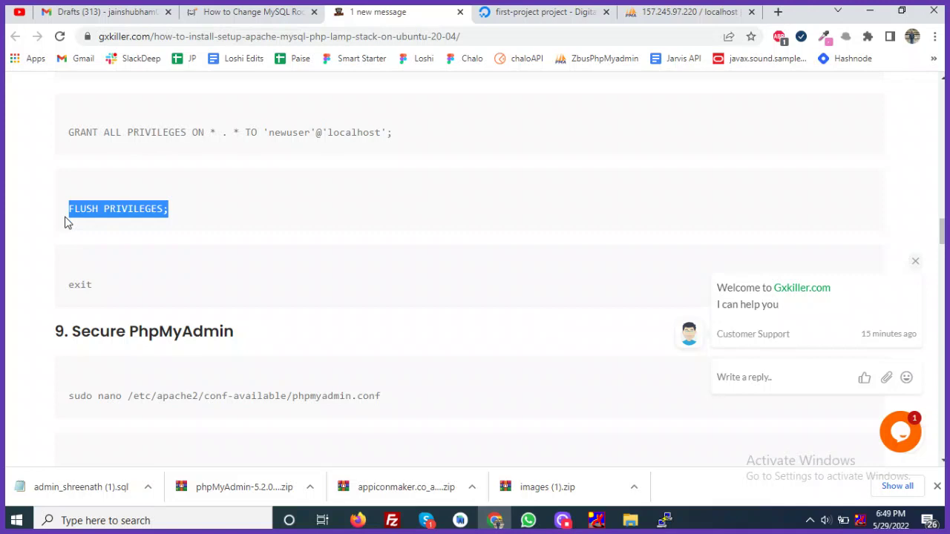
click(664, 520)
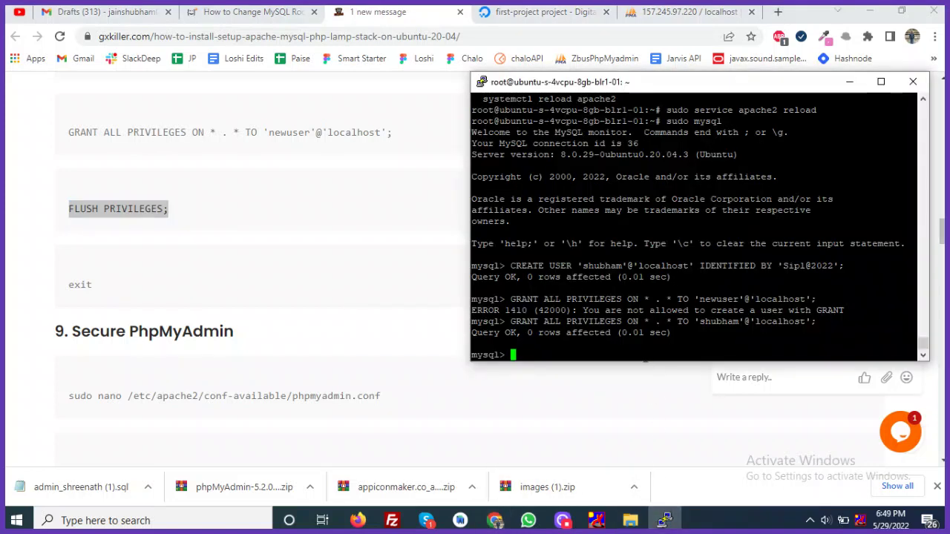
right_click(645, 359)
key(Return)
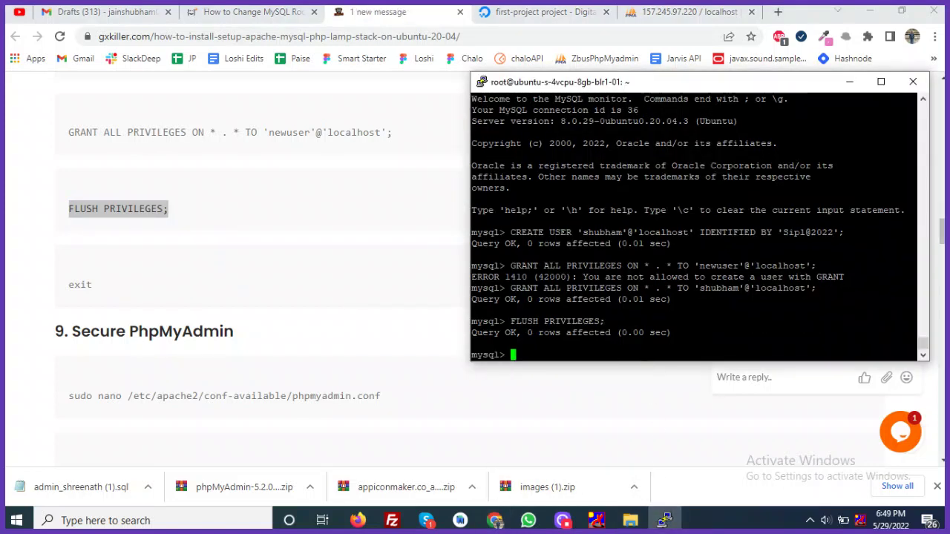
text(quit)
key(Return)
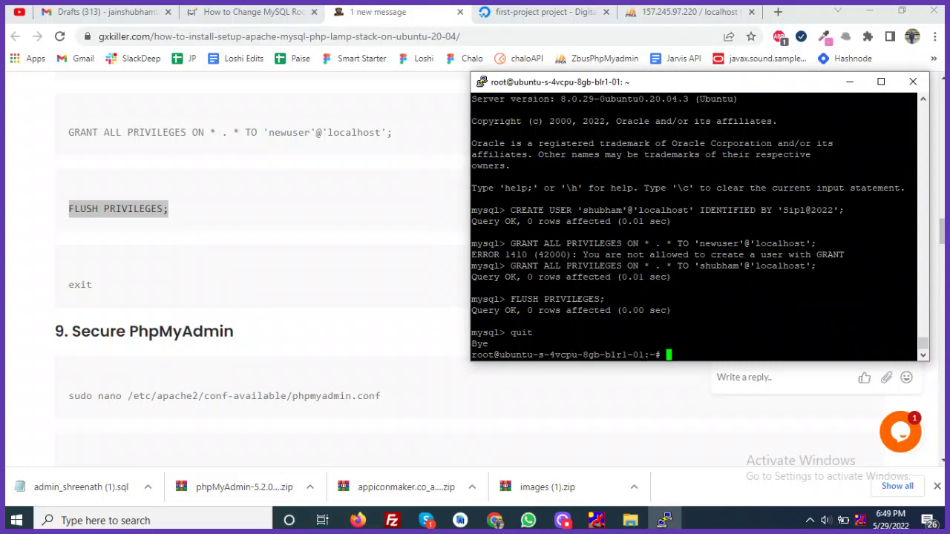
click(287, 442)
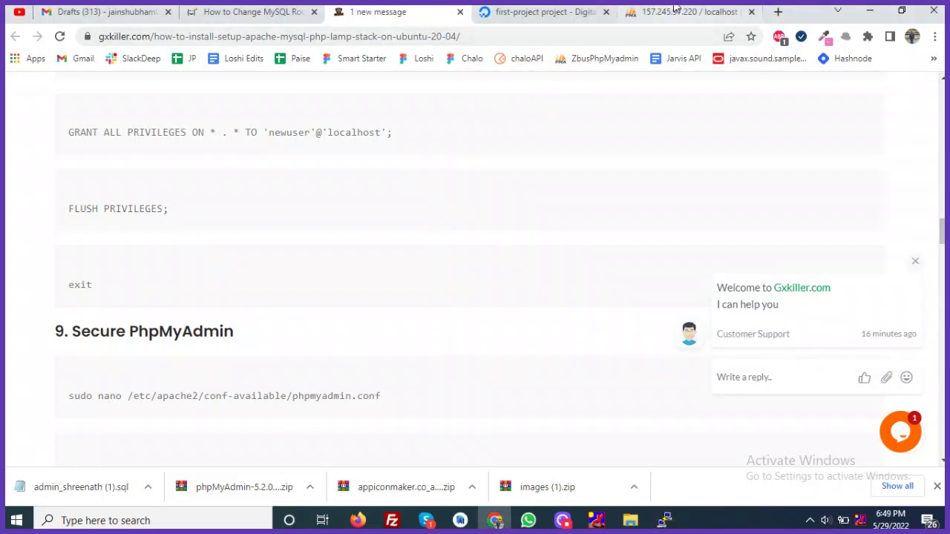
click(674, 10)
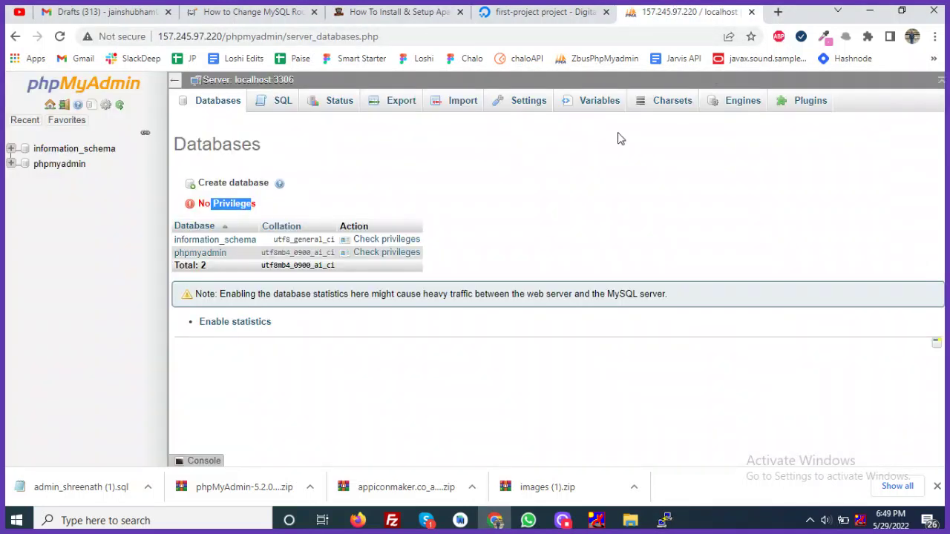
Log out of phpMyAdmin and enter the new user's name on the login form
click(68, 110)
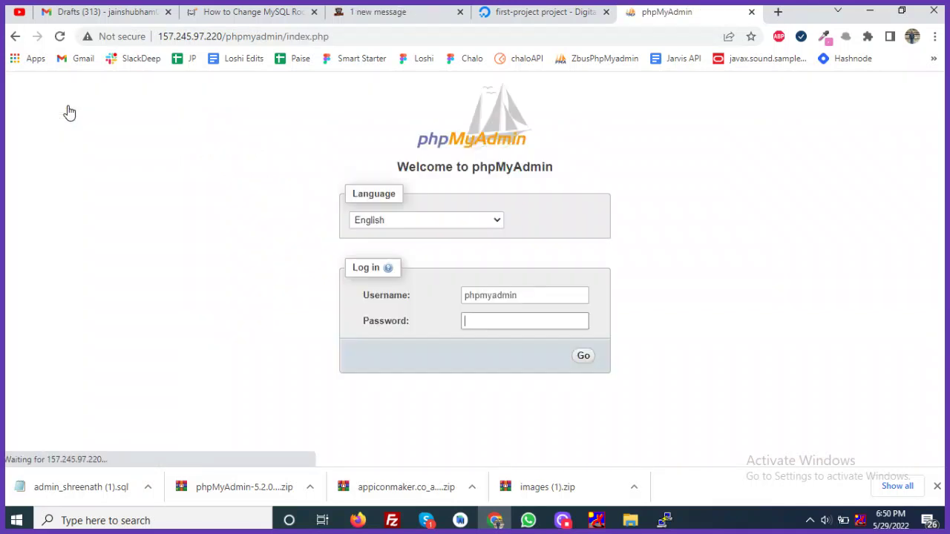
double_click(471, 296)
text(shubham)
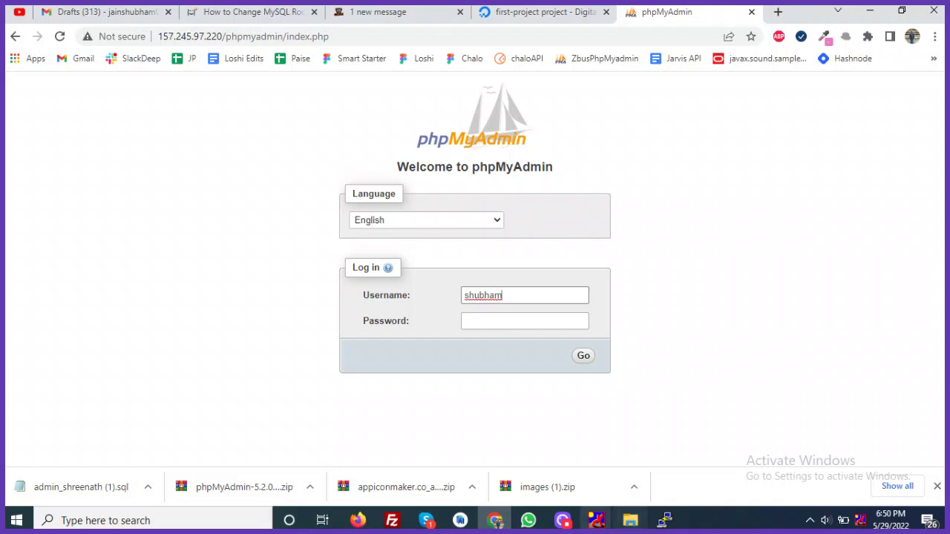
Copy the user's password from the scratchpad, paste it and log in
mouse_move(596, 520)
click(584, 415)
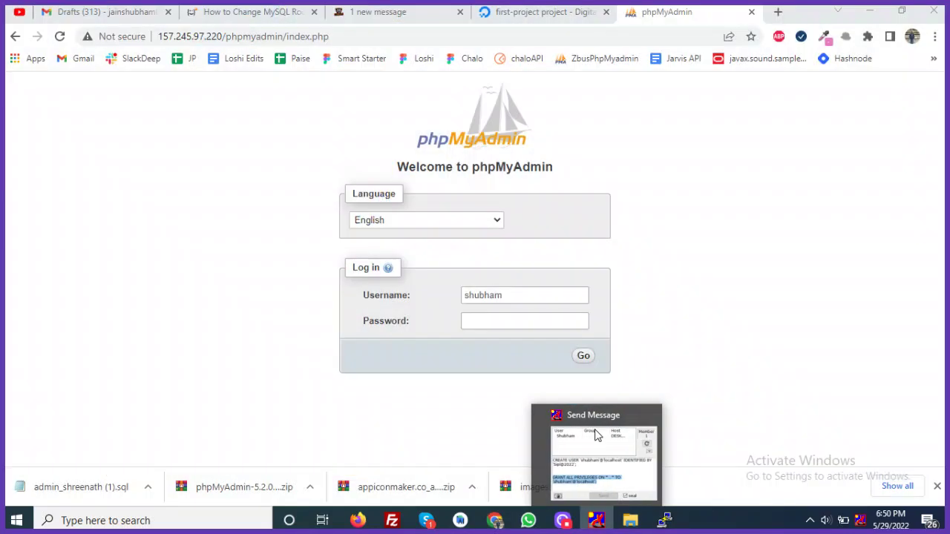
click(594, 452)
click(335, 243)
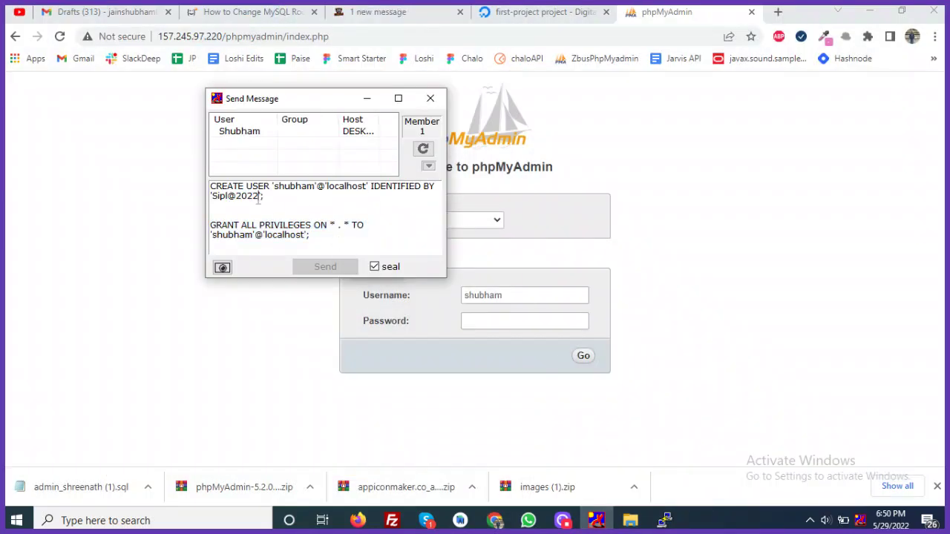
click(259, 197)
key(shift+Left)
key(shift+Left)
key(shift+Left)
click(497, 320)
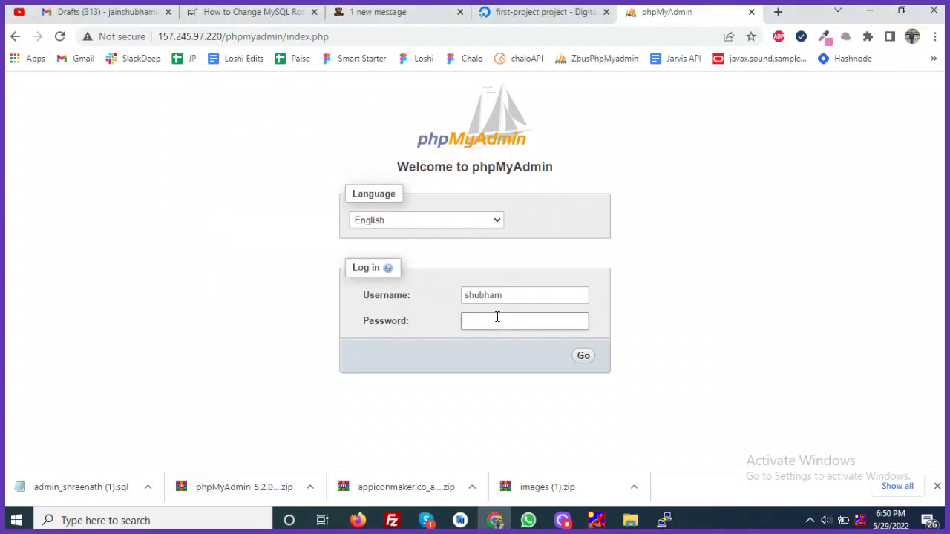
key(ctrl+v)
key(Return)
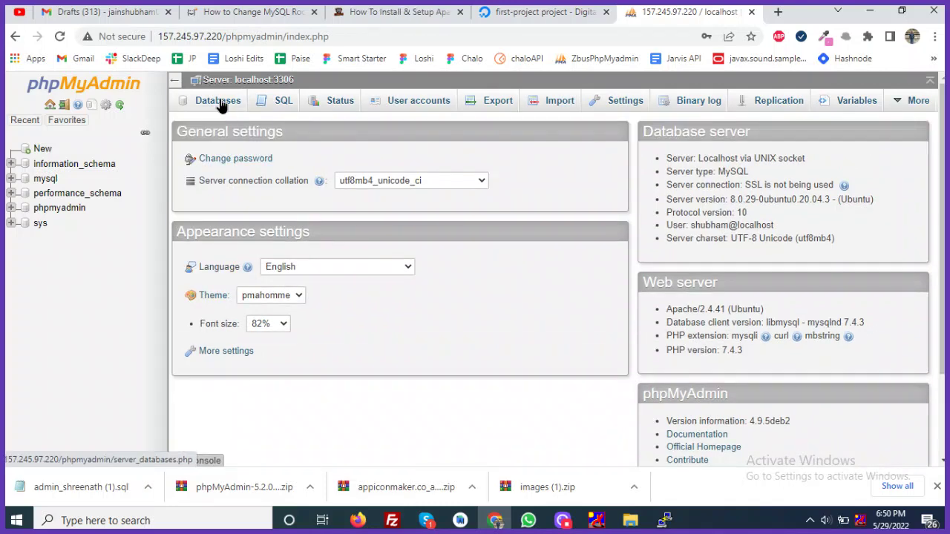
Create a database named tbl_user from the Databases tab
click(220, 106)
click(223, 214)
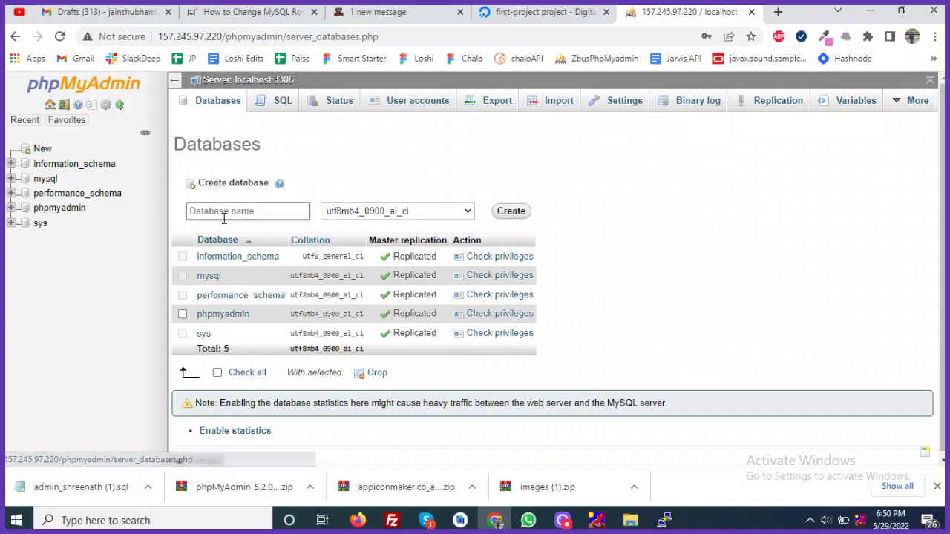
text(tbl_use)
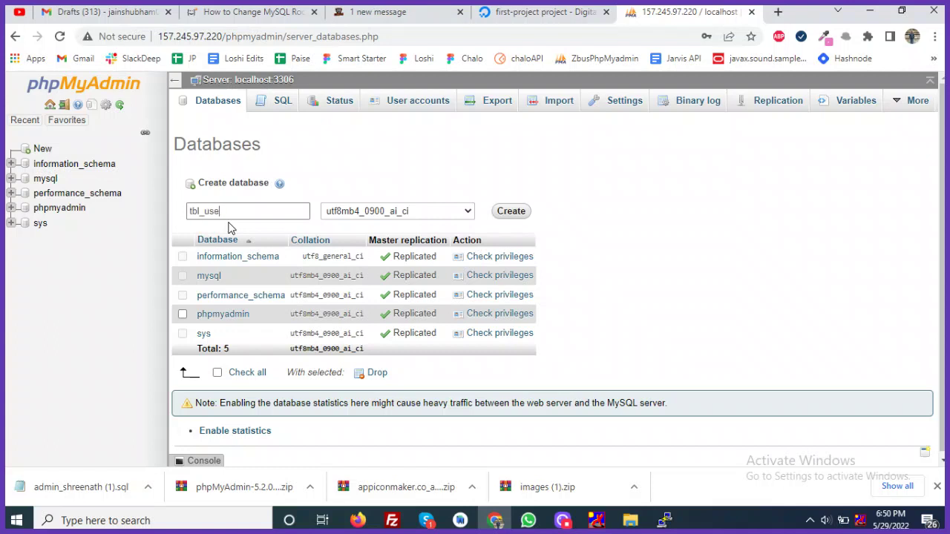
text(r)
key(Return)
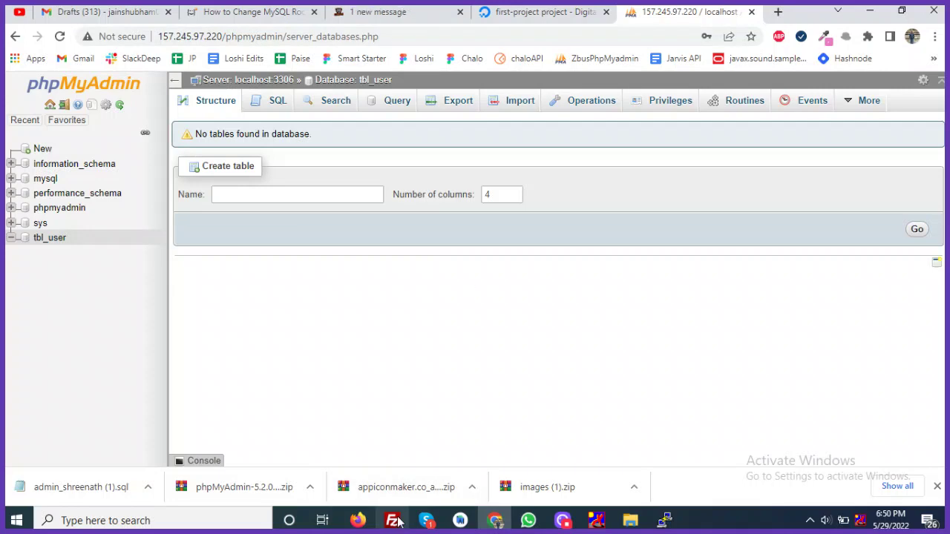
mouse_move(426, 522)
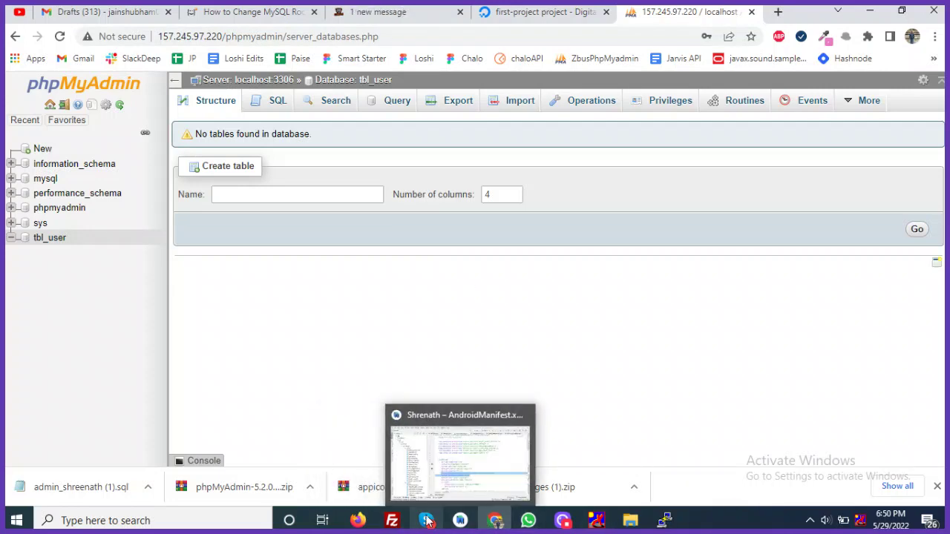
click(392, 520)
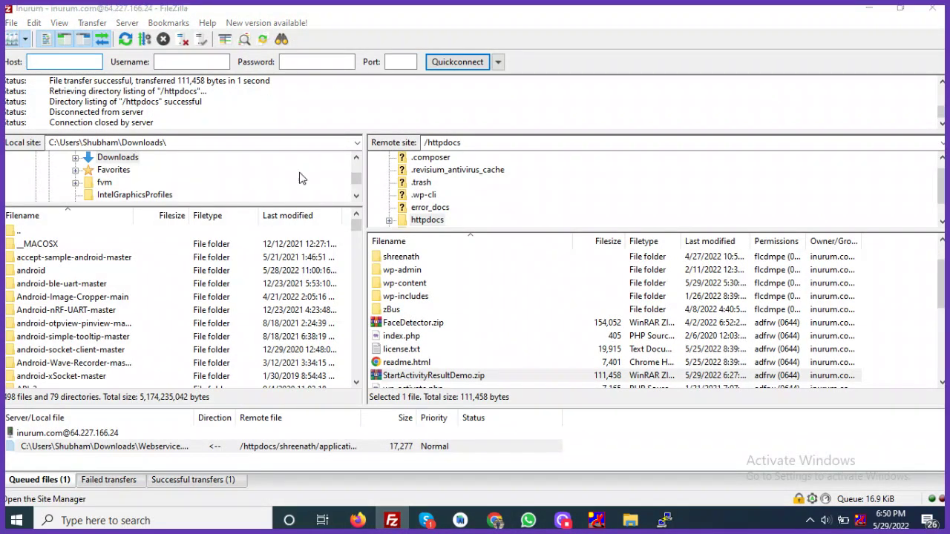
Add a new Site Manager entry named DigitalDemo
key(ctrl+s)
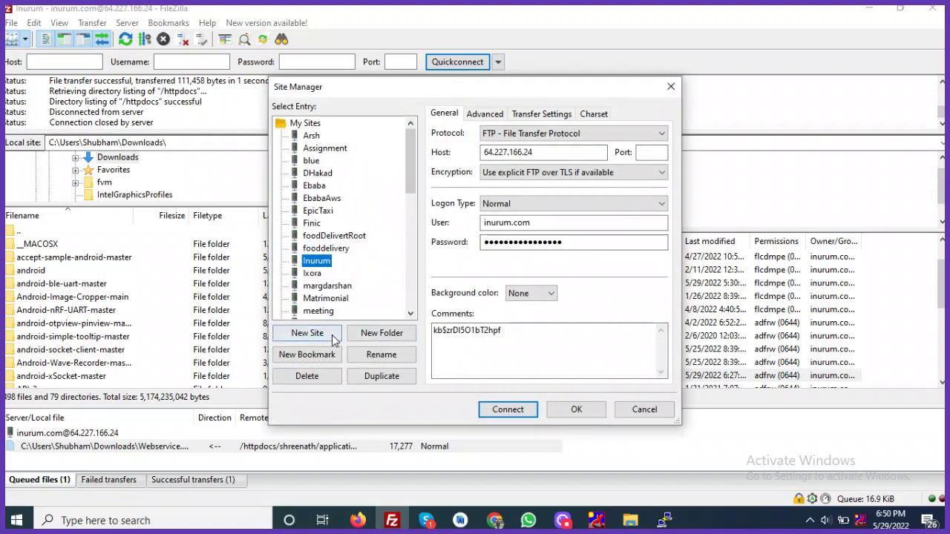
click(330, 337)
text(Di)
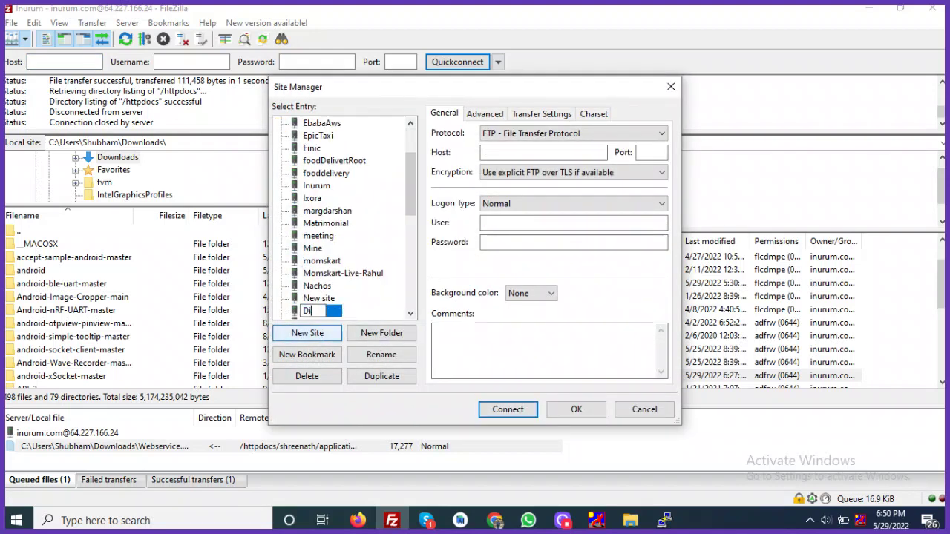
text(gitalDemo)
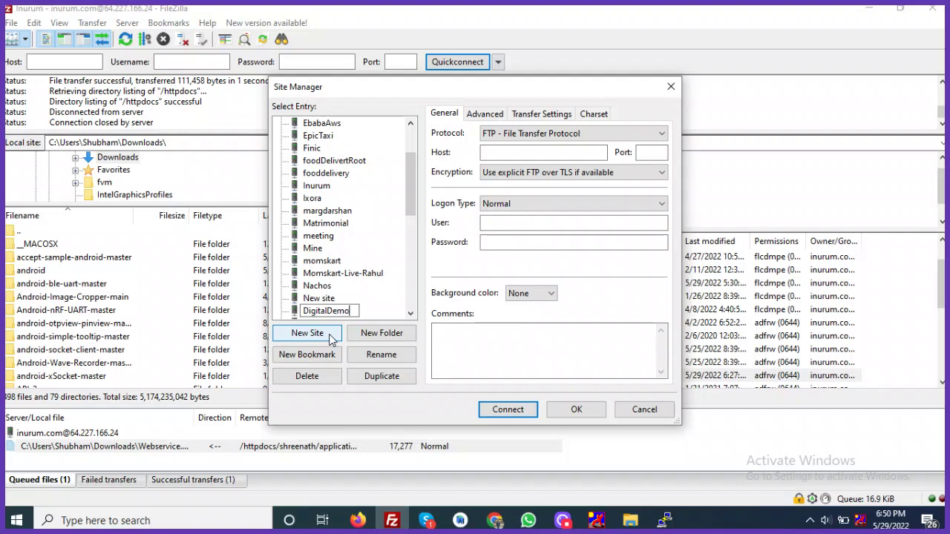
key(Return)
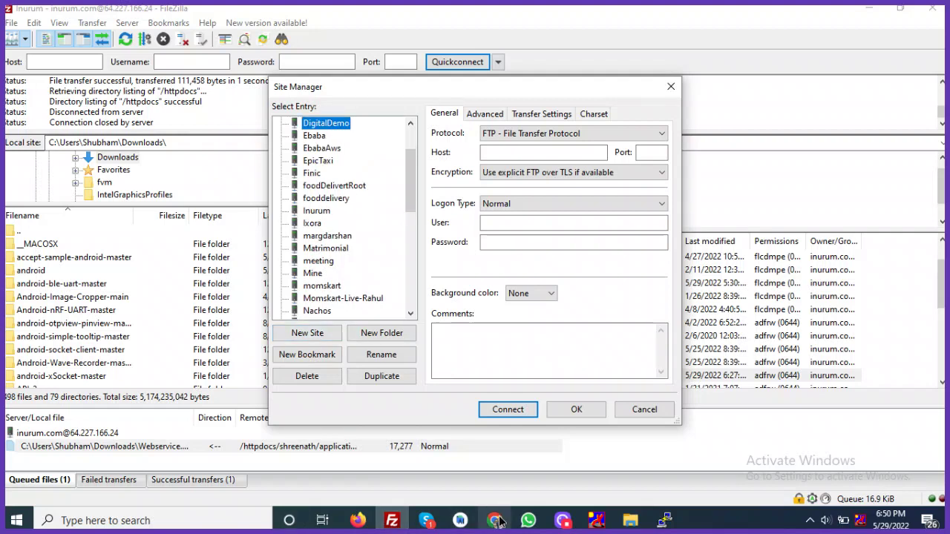
Select the server IP 157.245.97.220 in the phpMyAdmin tab's address bar
click(494, 521)
click(533, 9)
click(687, 12)
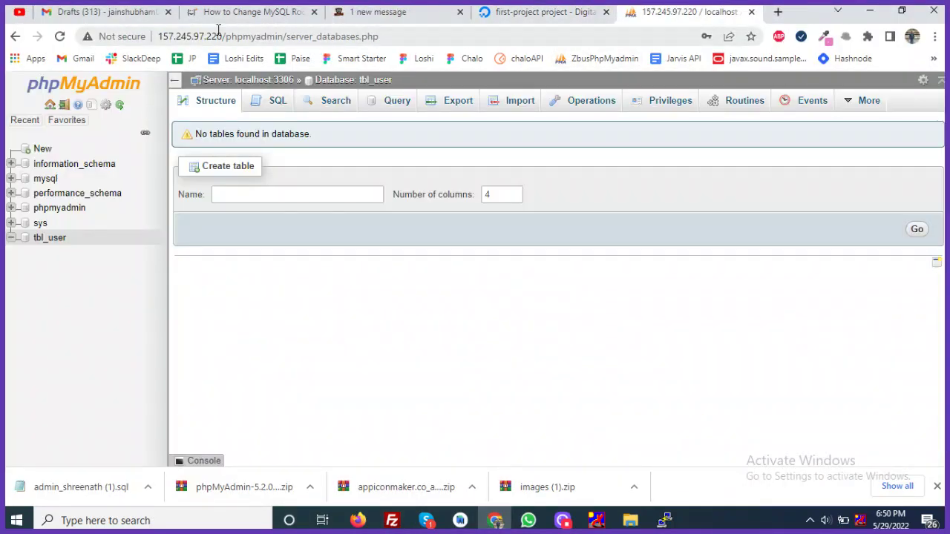
drag(223, 36, 159, 39)
key(ctrl+c)
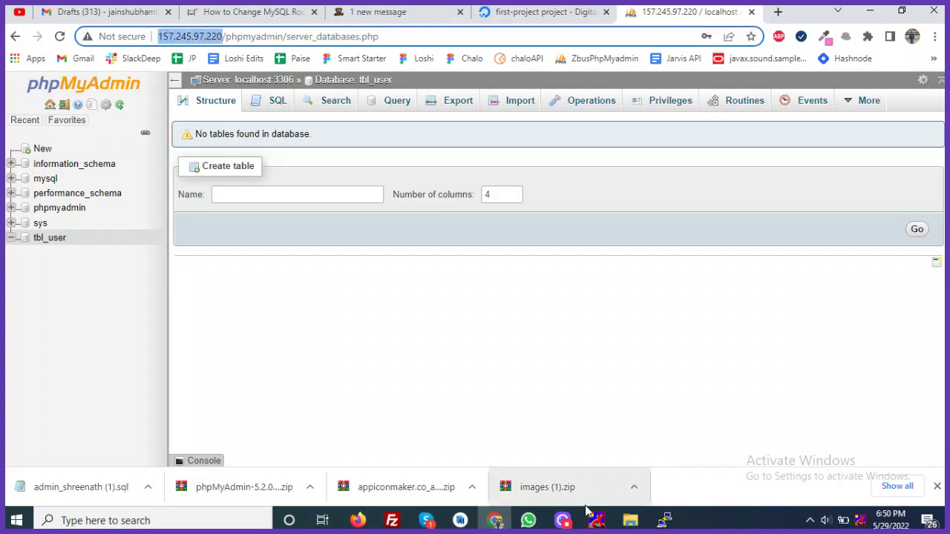
click(392, 520)
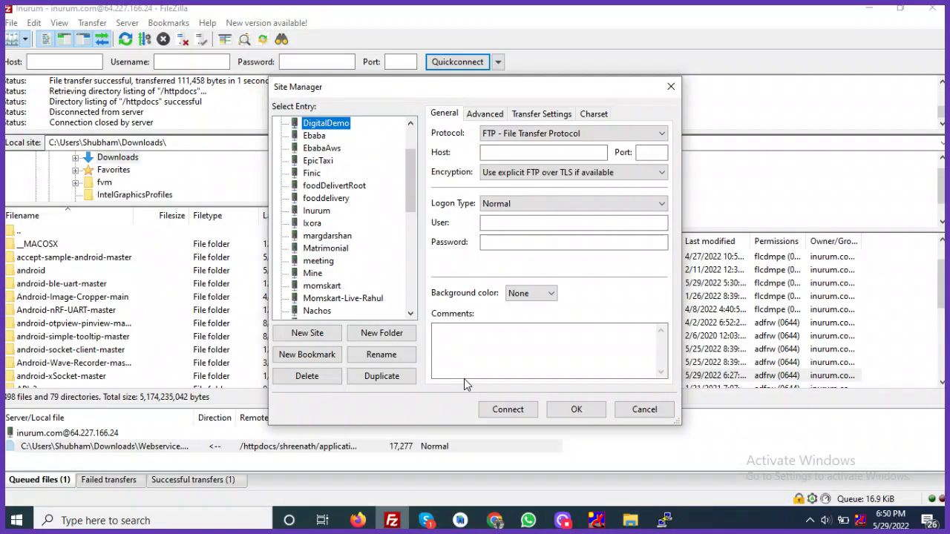
click(502, 152)
key(ctrl+v)
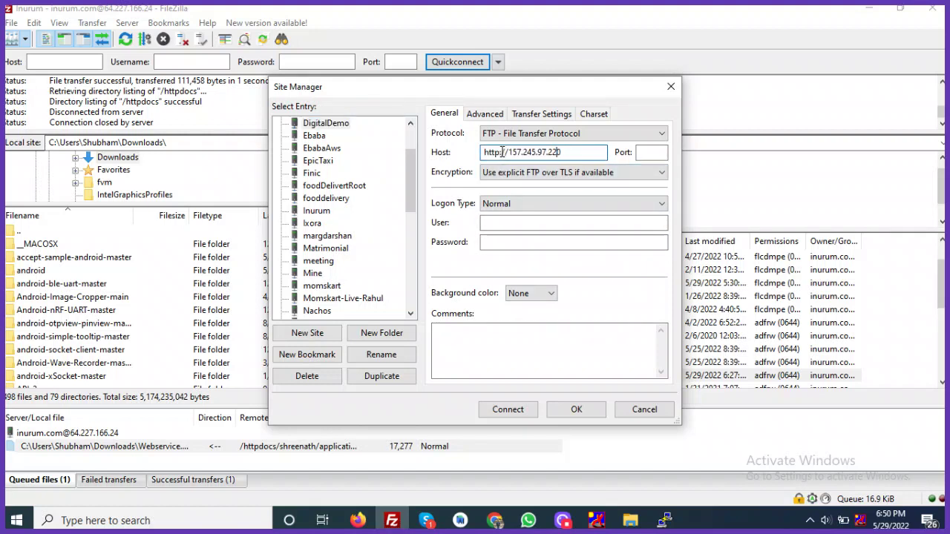
key(Left)
key(Left)
key(Left)
key(BackSpace)
key(BackSpace)
key(BackSpace)
key(BackSpace)
key(BackSpace)
key(BackSpace)
key(BackSpace)
click(511, 140)
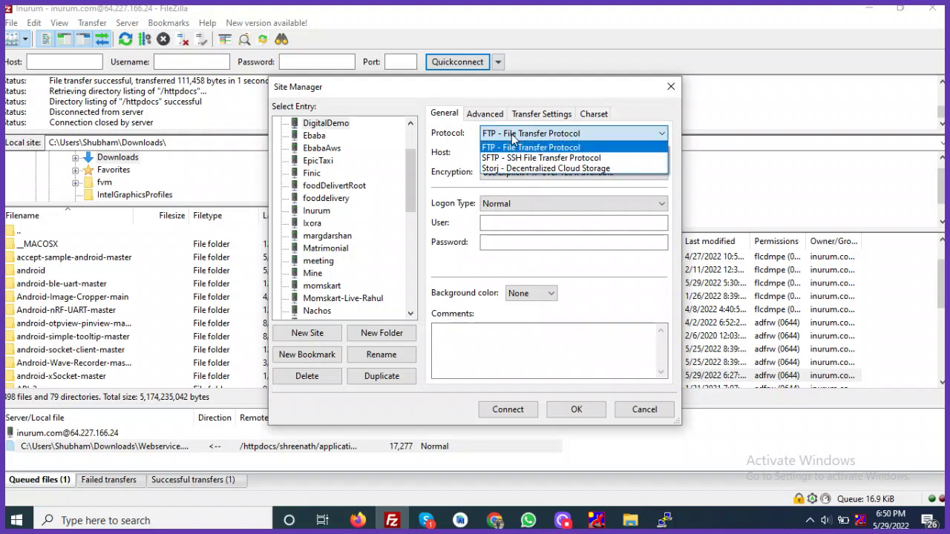
click(512, 157)
Enter the login user ubuntu and the server password
click(511, 222)
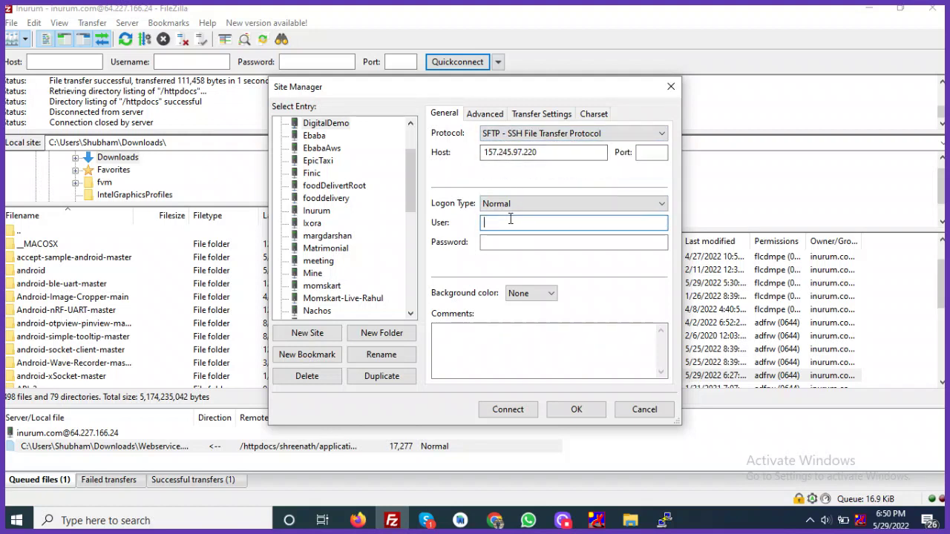
text(ubuntu)
click(542, 239)
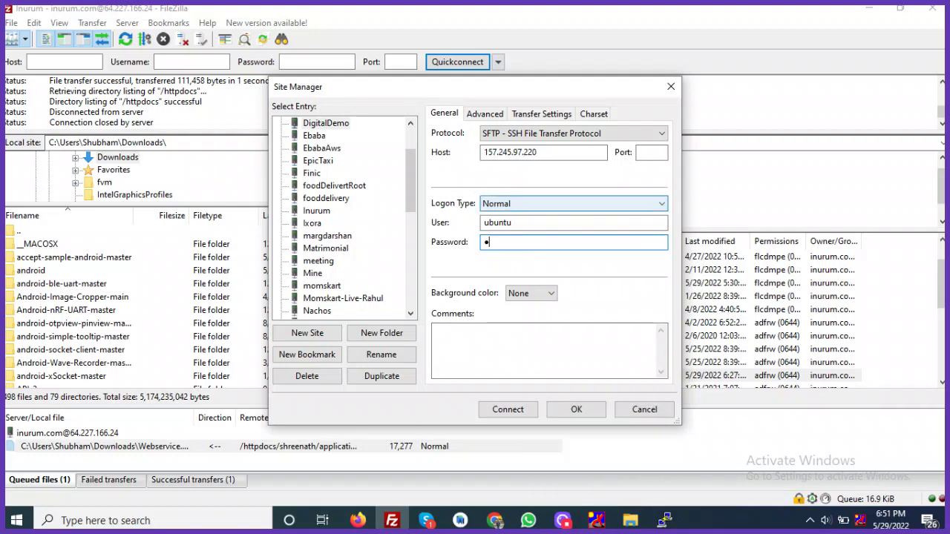
text(******)
Try connecting, then replace the site's password with the new one and reconnect
click(508, 409)
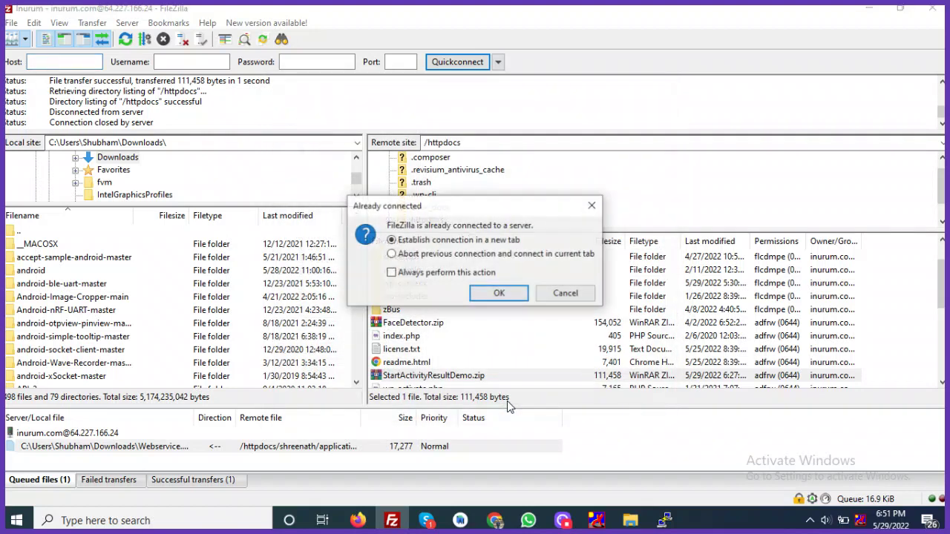
click(498, 294)
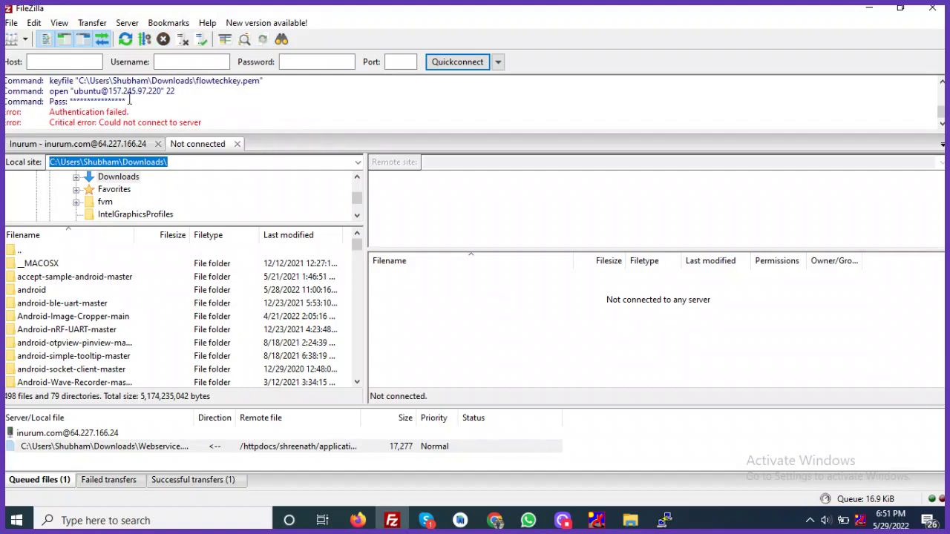
click(11, 38)
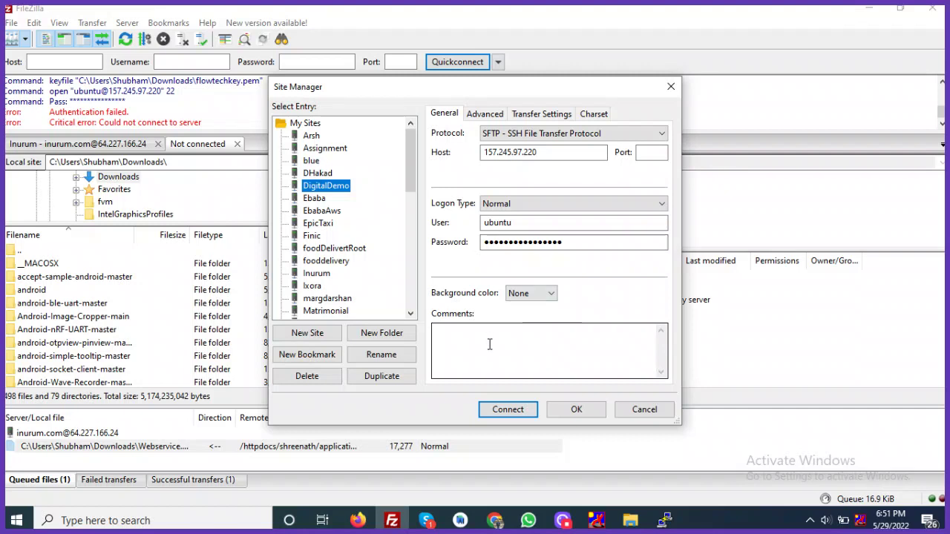
click(598, 511)
click(329, 215)
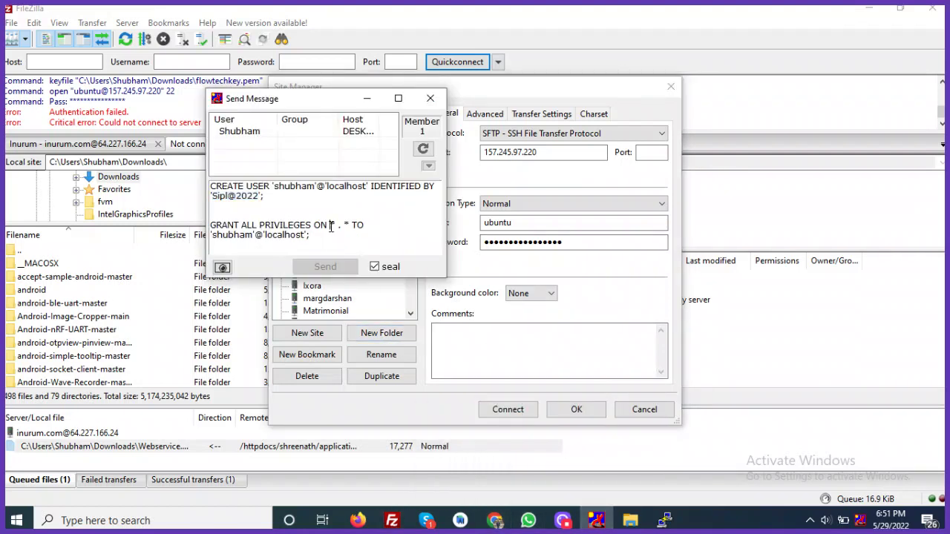
key(ctrl+a)
key(Delete)
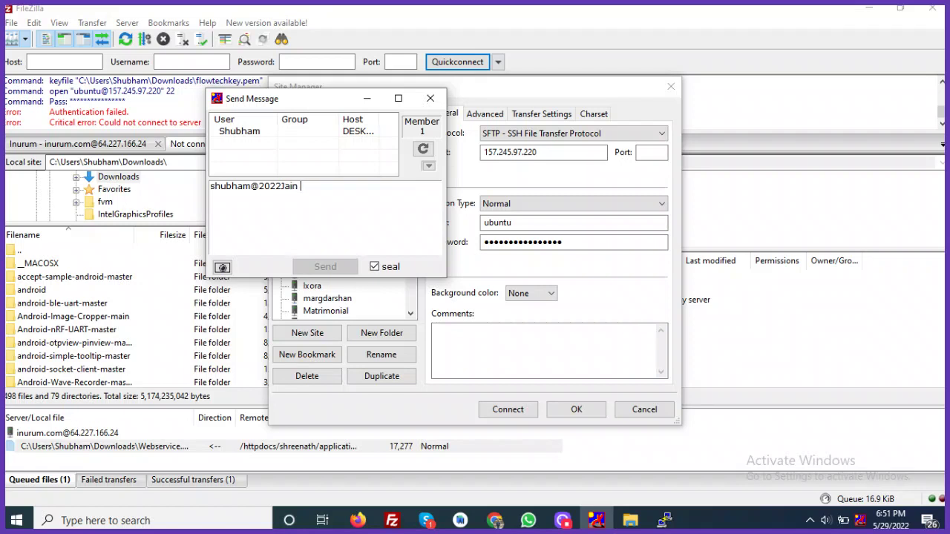
key(ctrl+a)
key(ctrl+c)
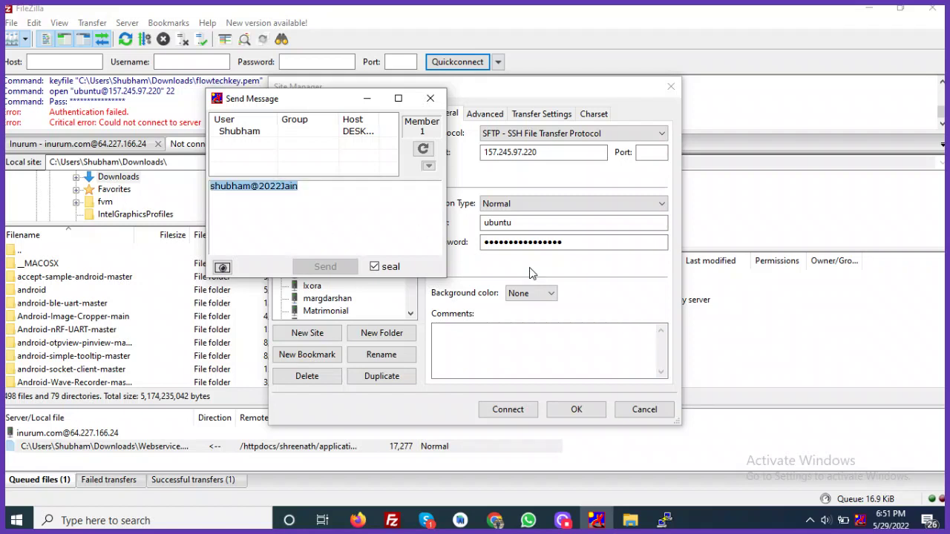
click(543, 245)
key(ctrl+a)
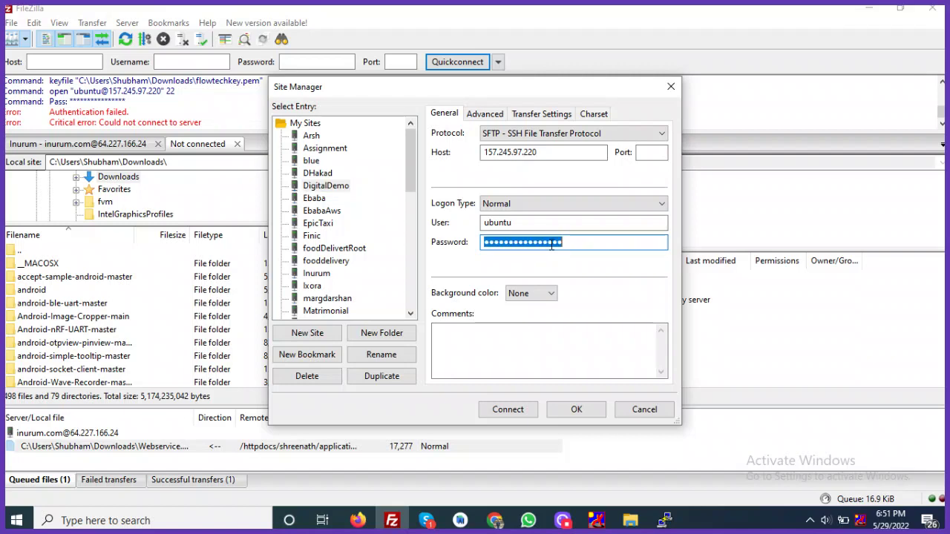
key(ctrl+v)
click(517, 412)
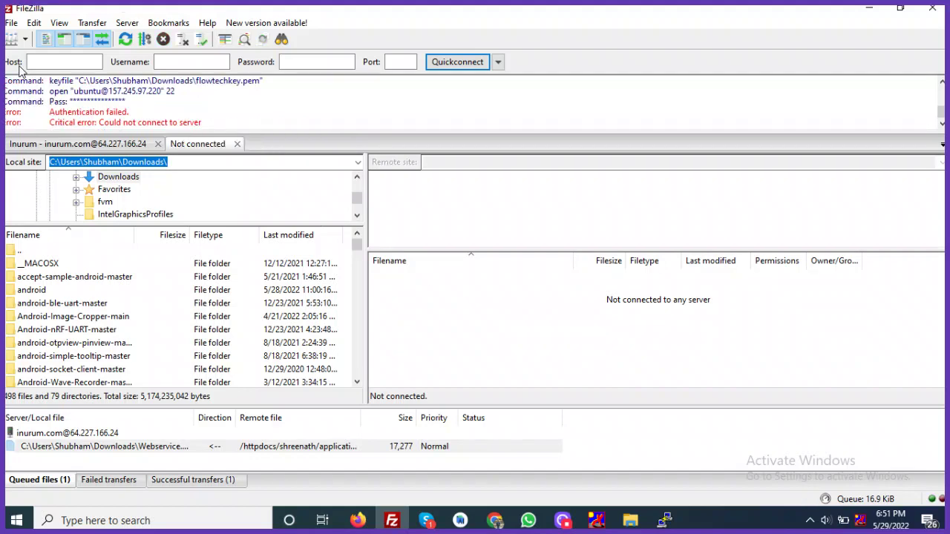
Change the DigitalDemo login user from ubuntu to root and connect
click(11, 39)
click(498, 226)
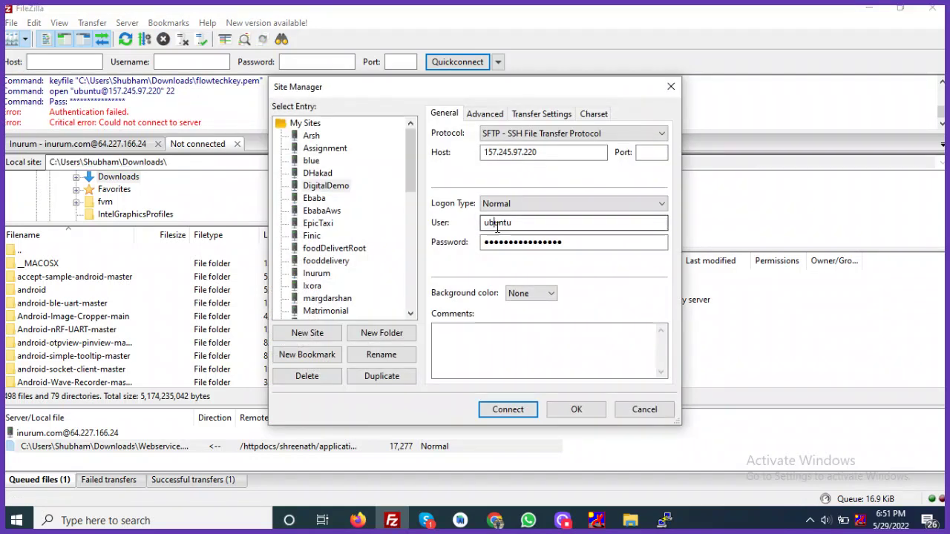
double_click(497, 226)
text(root)
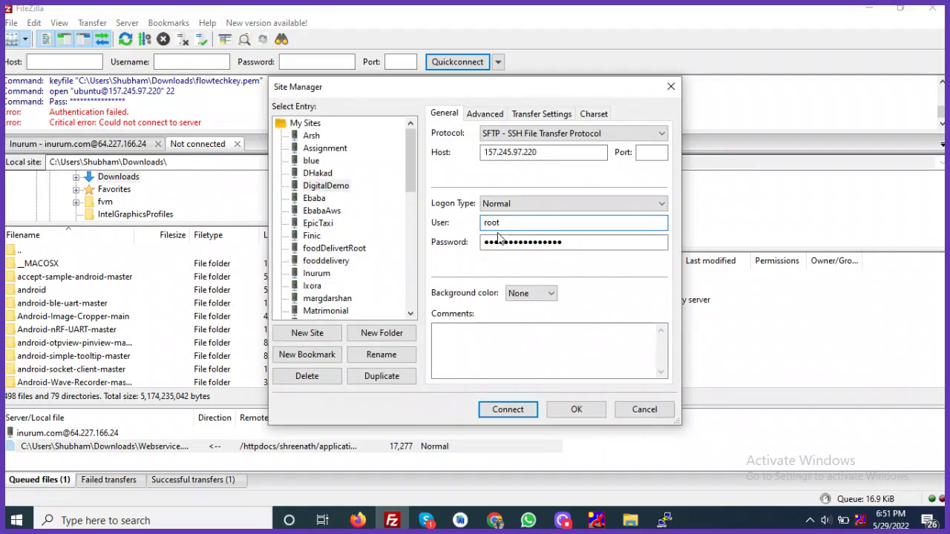
click(508, 410)
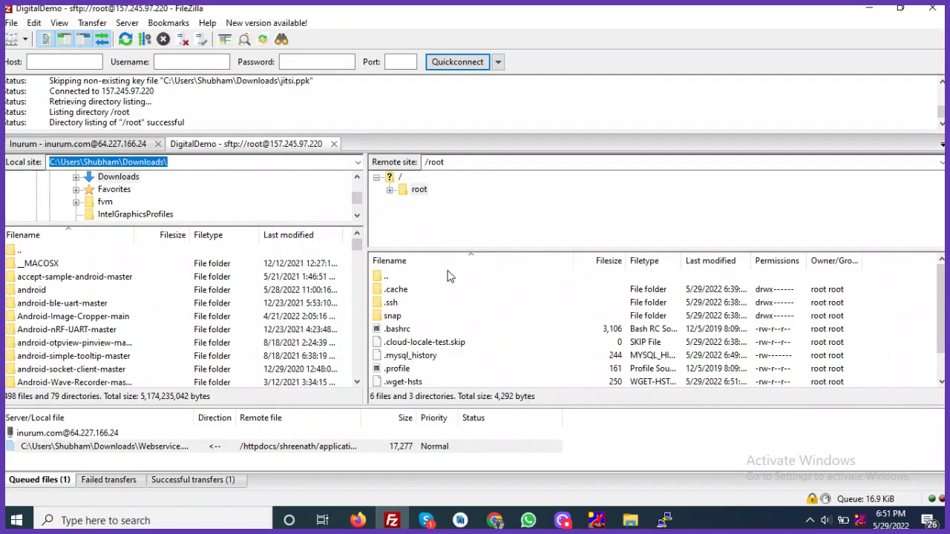
Navigate the remote site to /var/www/html/
click(466, 165)
text(/www/h)
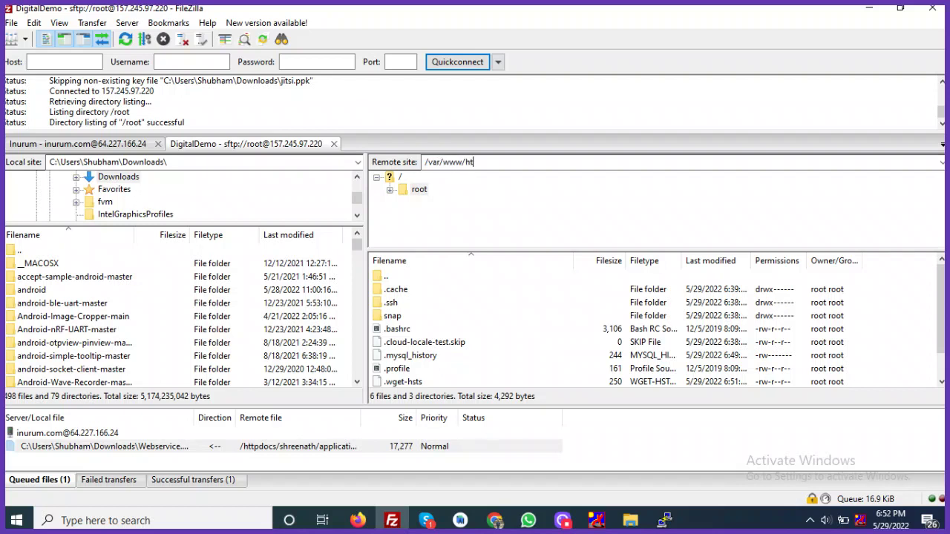
text(var/www/html/)
key(Return)
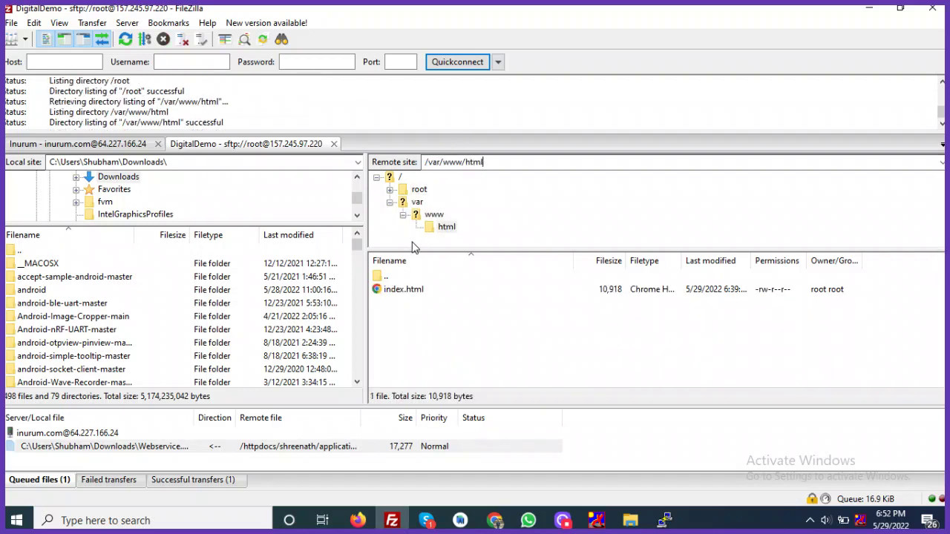
Create an empty phpinfo.php there and open it for editing
click(409, 281)
right_click(409, 281)
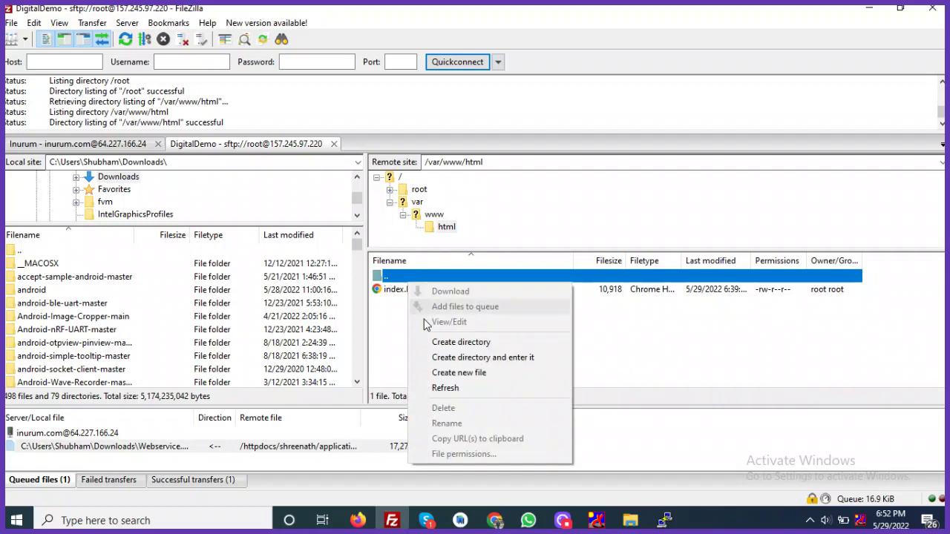
click(454, 368)
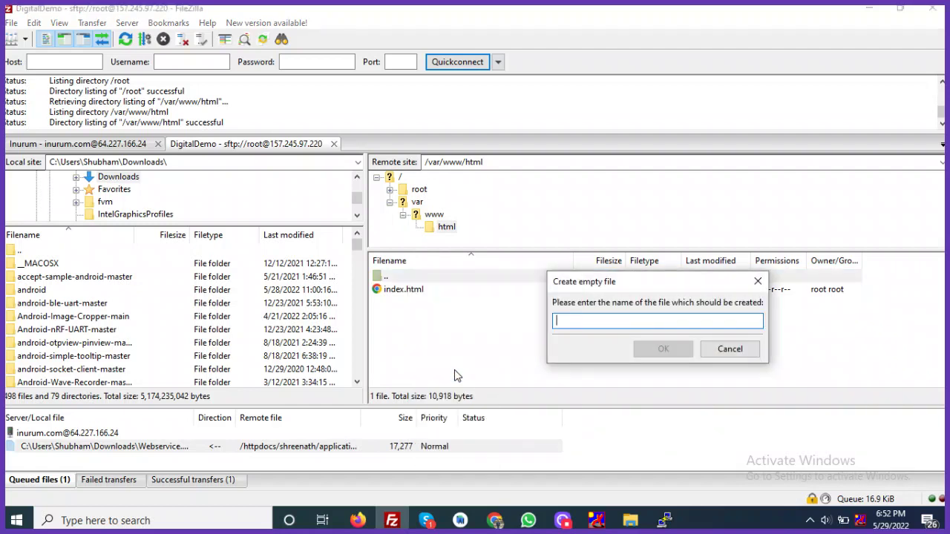
text(phpinfo.php)
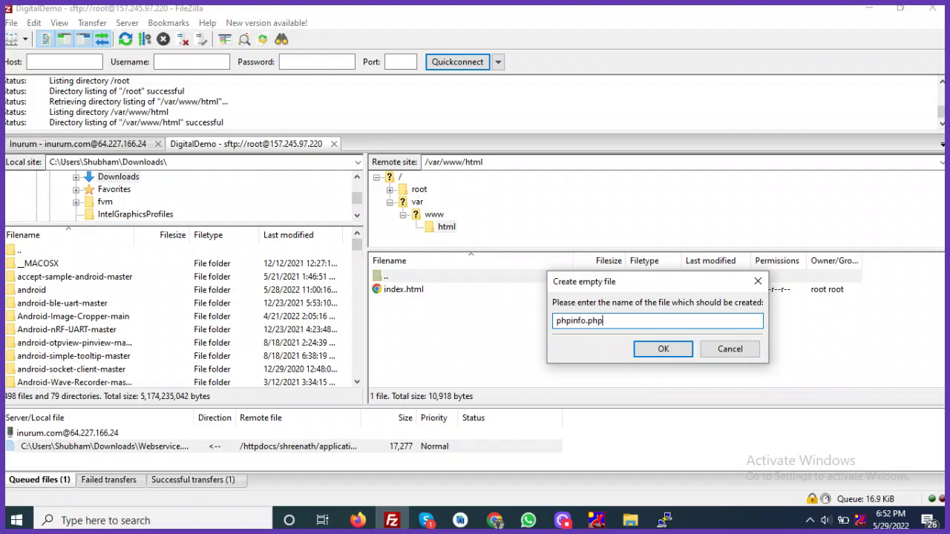
key(Return)
right_click(417, 304)
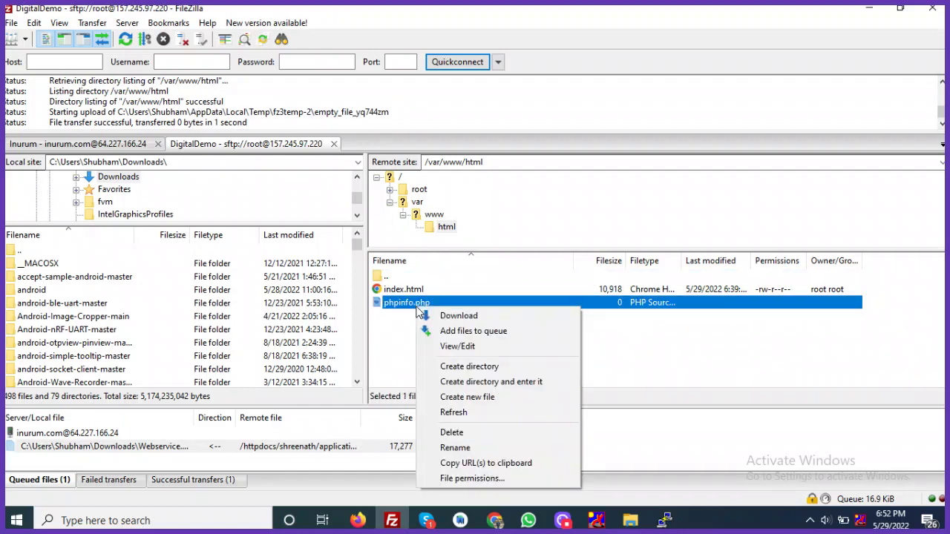
click(442, 346)
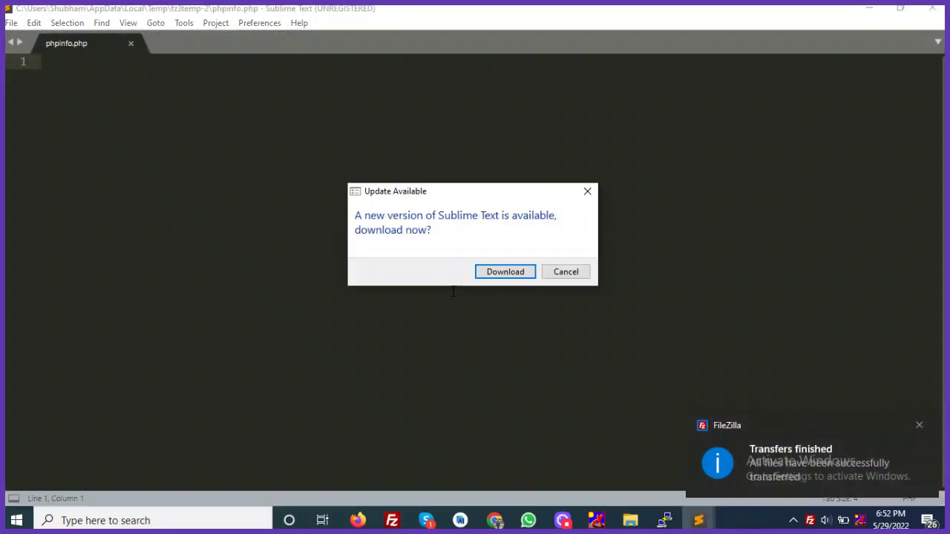
Write <?php echo phpinfo(); ?> into phpinfo.php and save it so it uploads
click(566, 273)
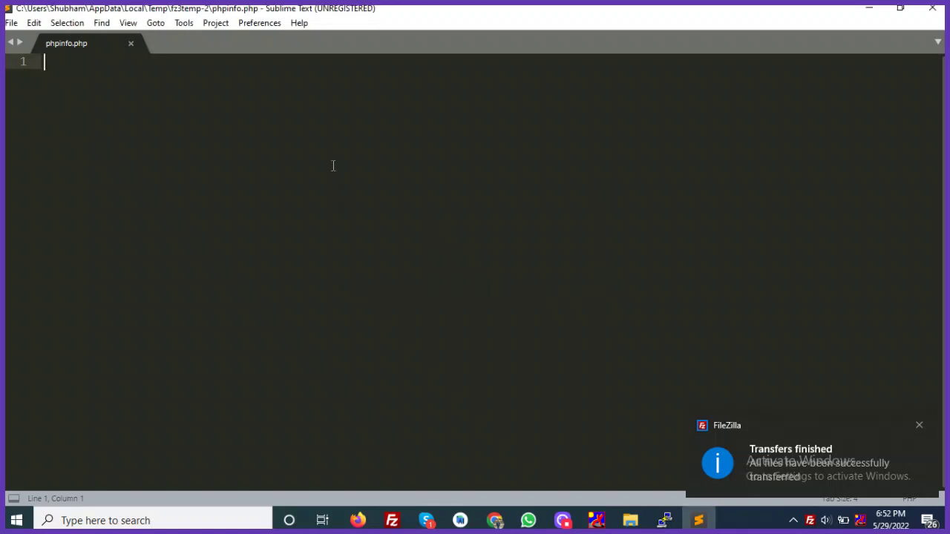
text(<?php)
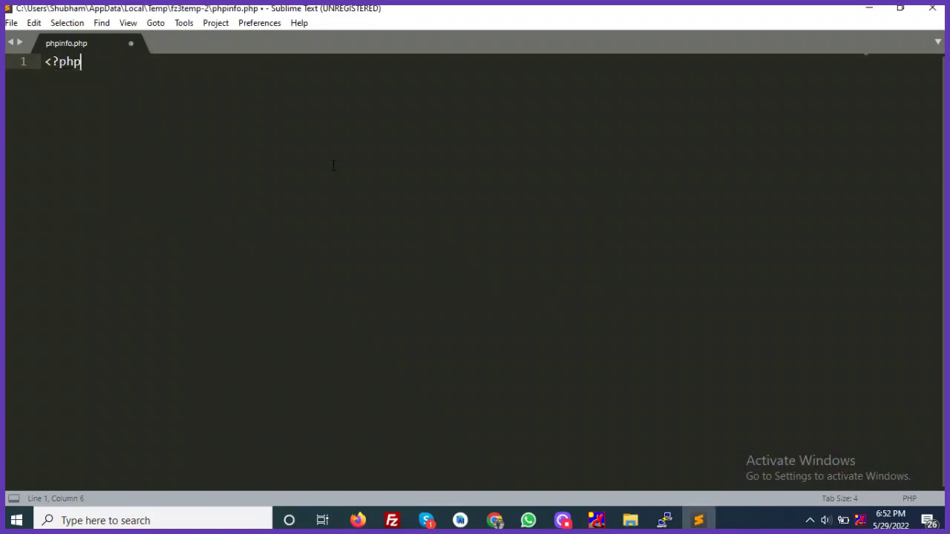
key(Return)
key(Return)
text(?>)
key(Up)
key(Up)
key(Down)
key(Return)
key(Up)
key(Return)
text(ec)
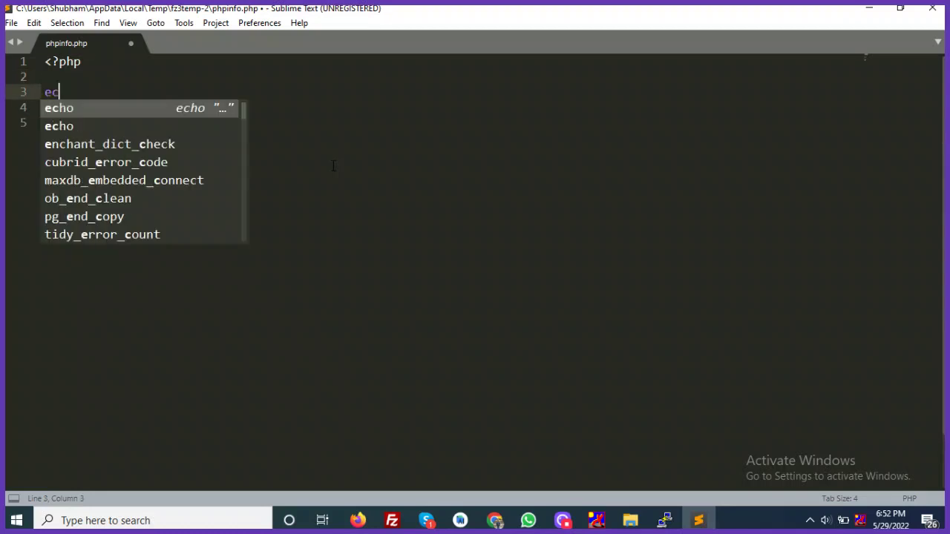
text(ho phpinfo())
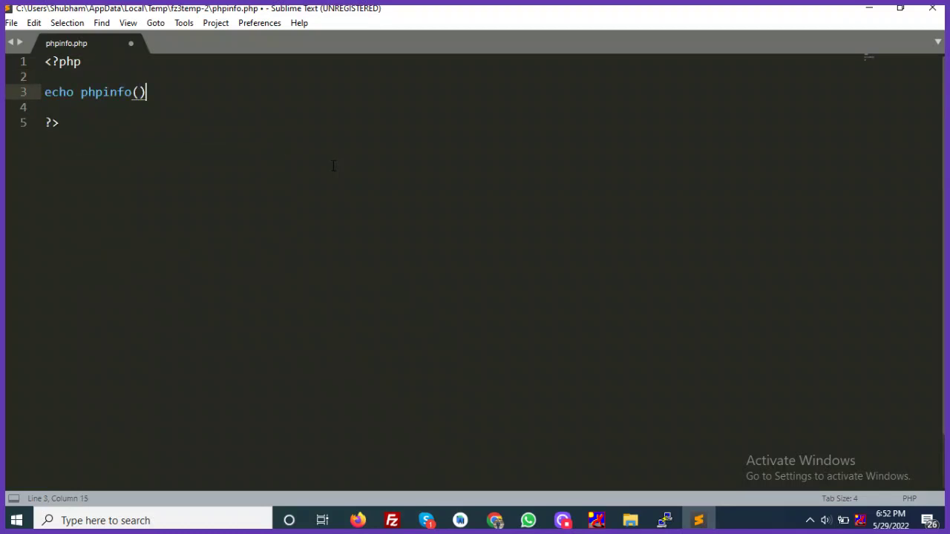
text(;)
key(ctrl+s)
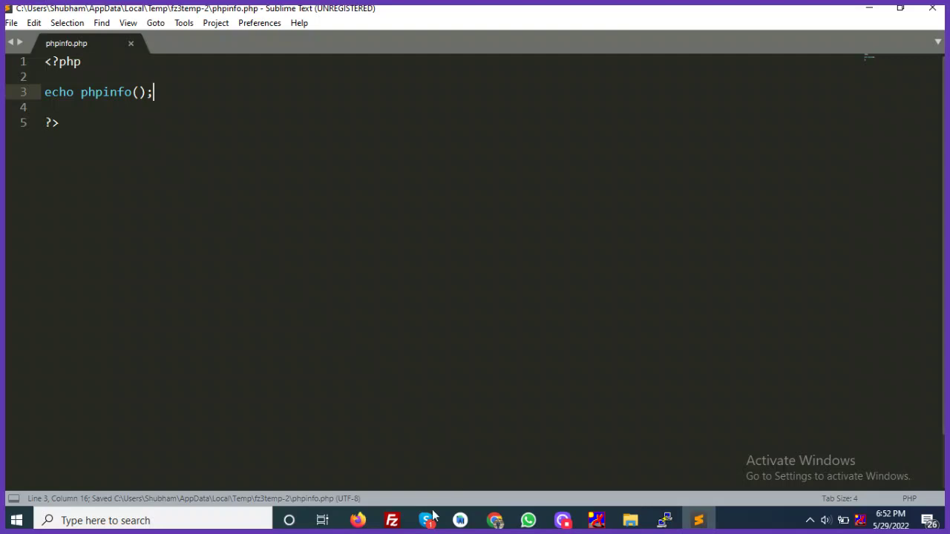
click(392, 521)
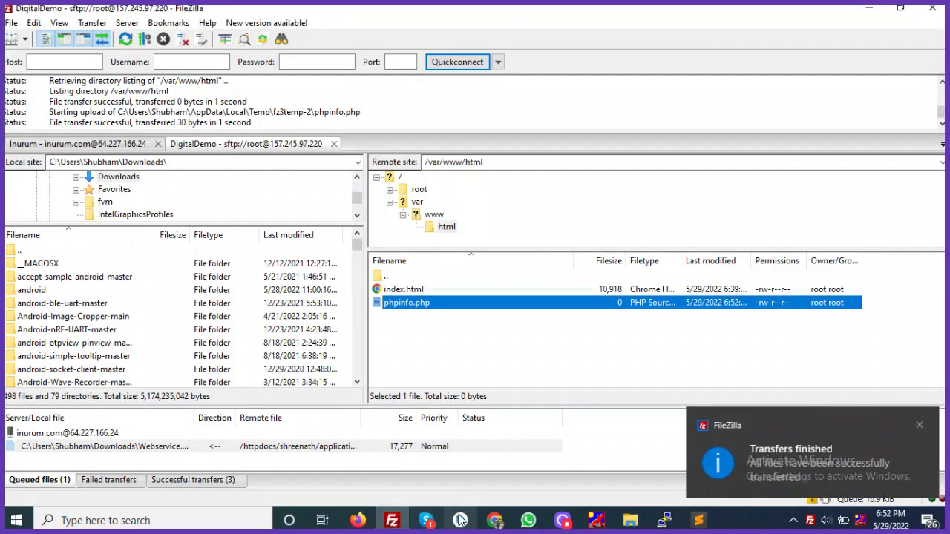
Open a new Chrome tab and copy the server IP from the phpMyAdmin tab
click(494, 520)
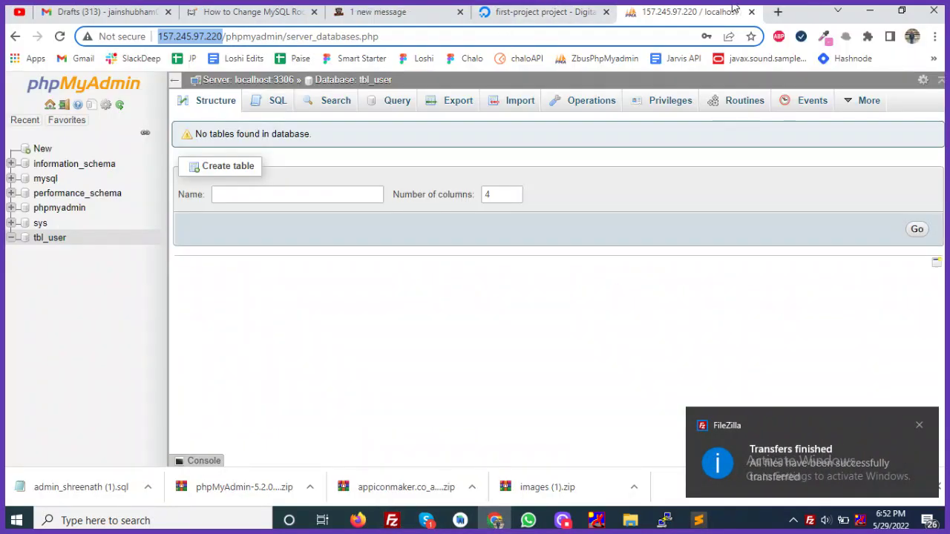
click(778, 11)
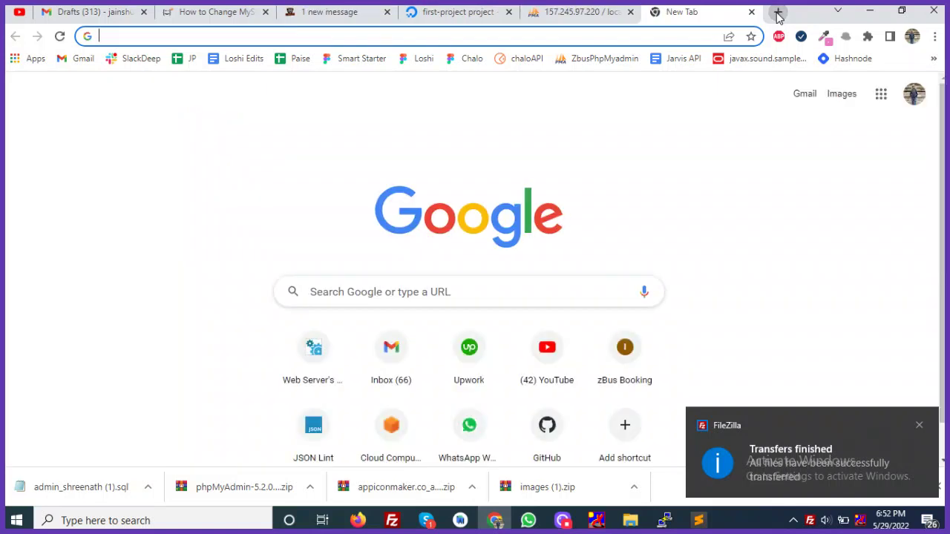
key(ctrl+v)
key(ctrl+z)
click(566, 11)
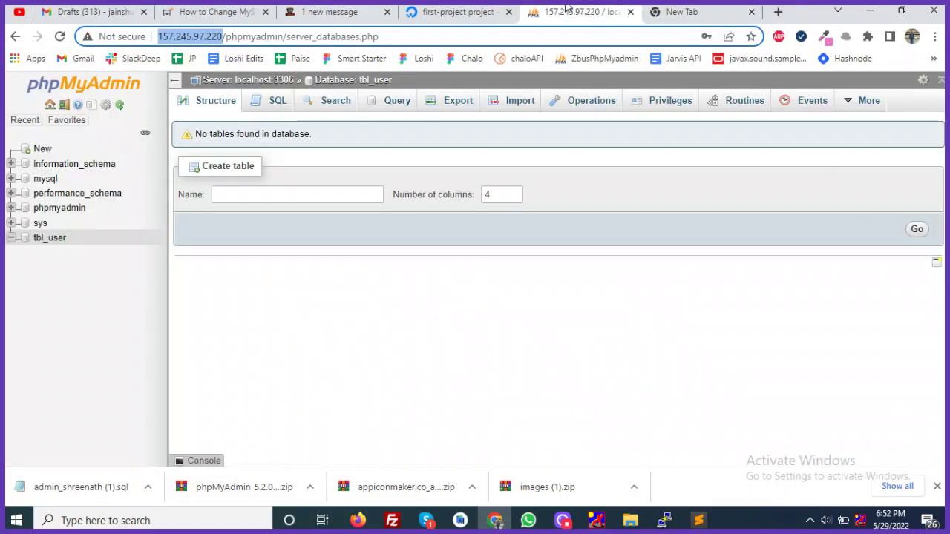
right_click(214, 36)
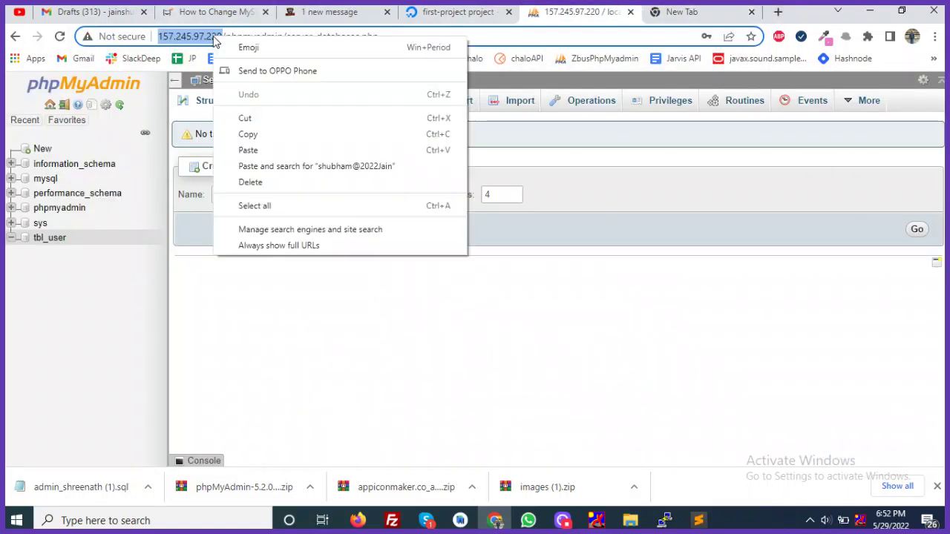
click(261, 134)
Load 157.245.97.220/phpinfo.php to show the PHP Version 7.4.3 info page
click(657, 10)
key(ctrl+v)
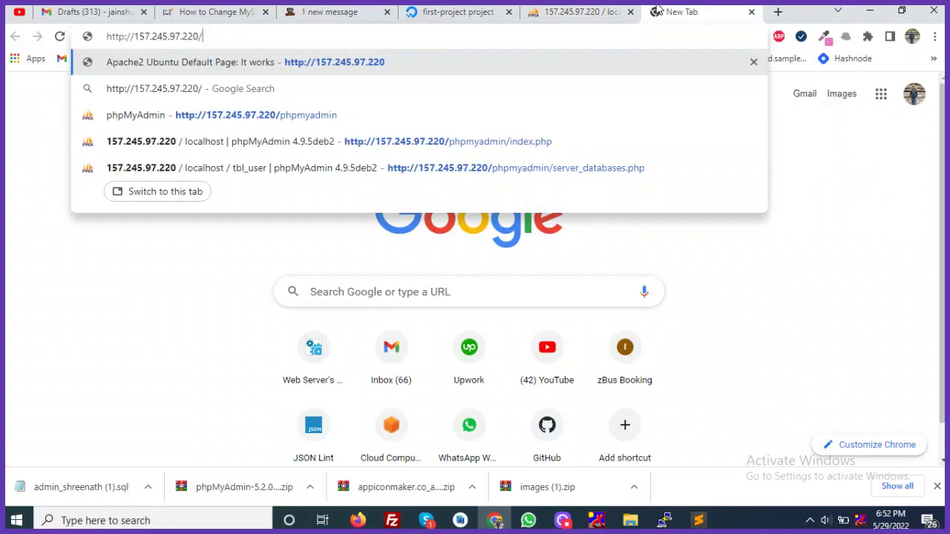
text(phpin)
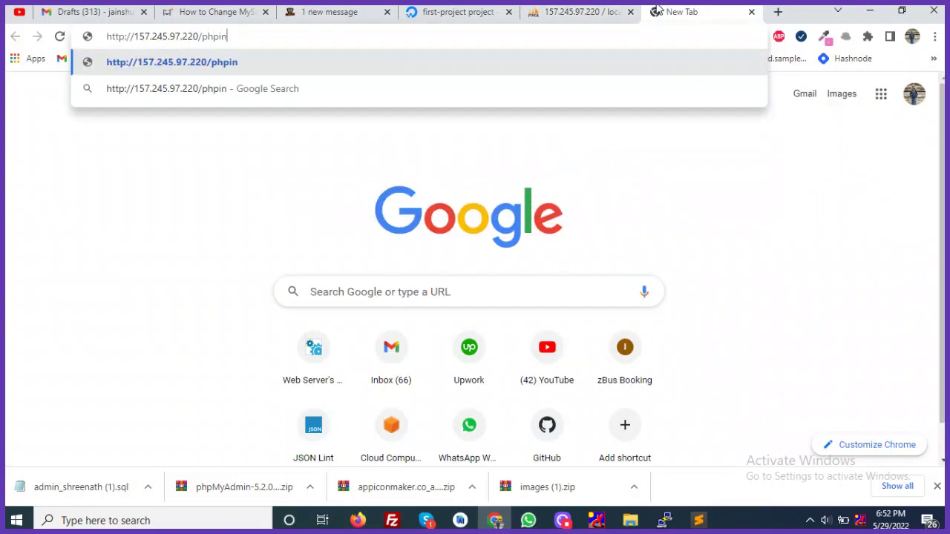
text(fo.php)
key(Return)
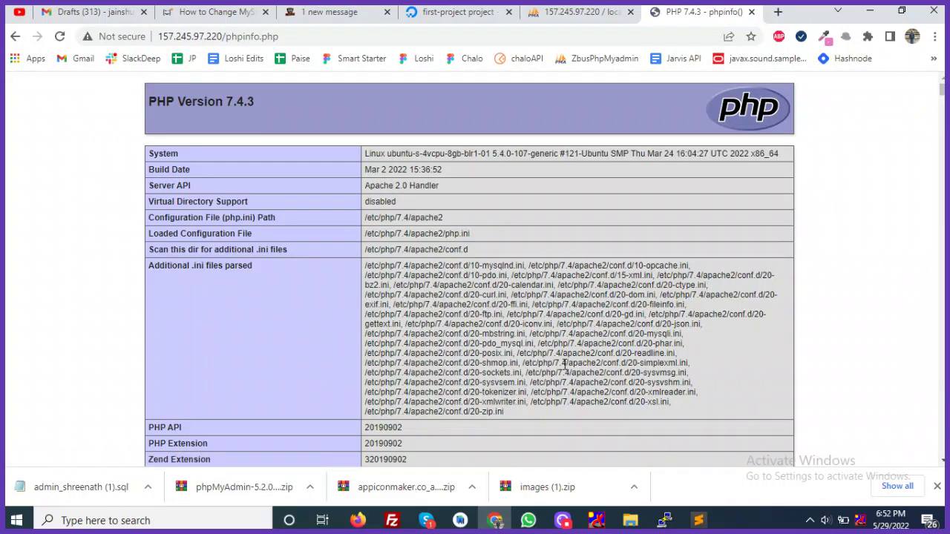
scroll(931, 112, down, 15)
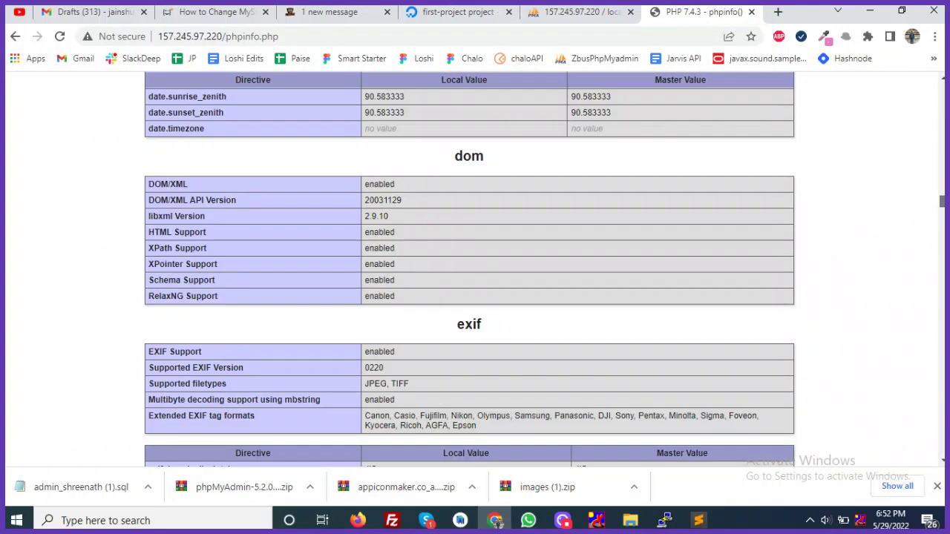
key(Home)
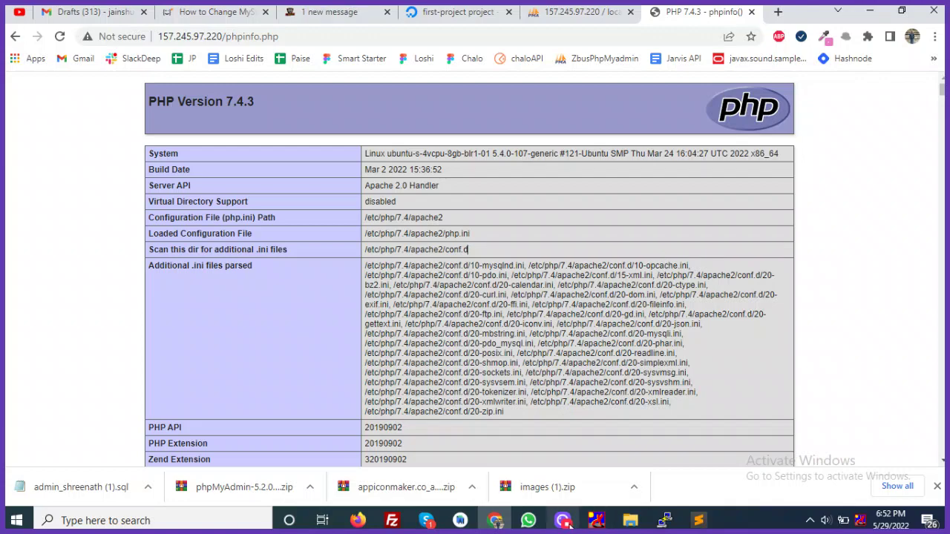